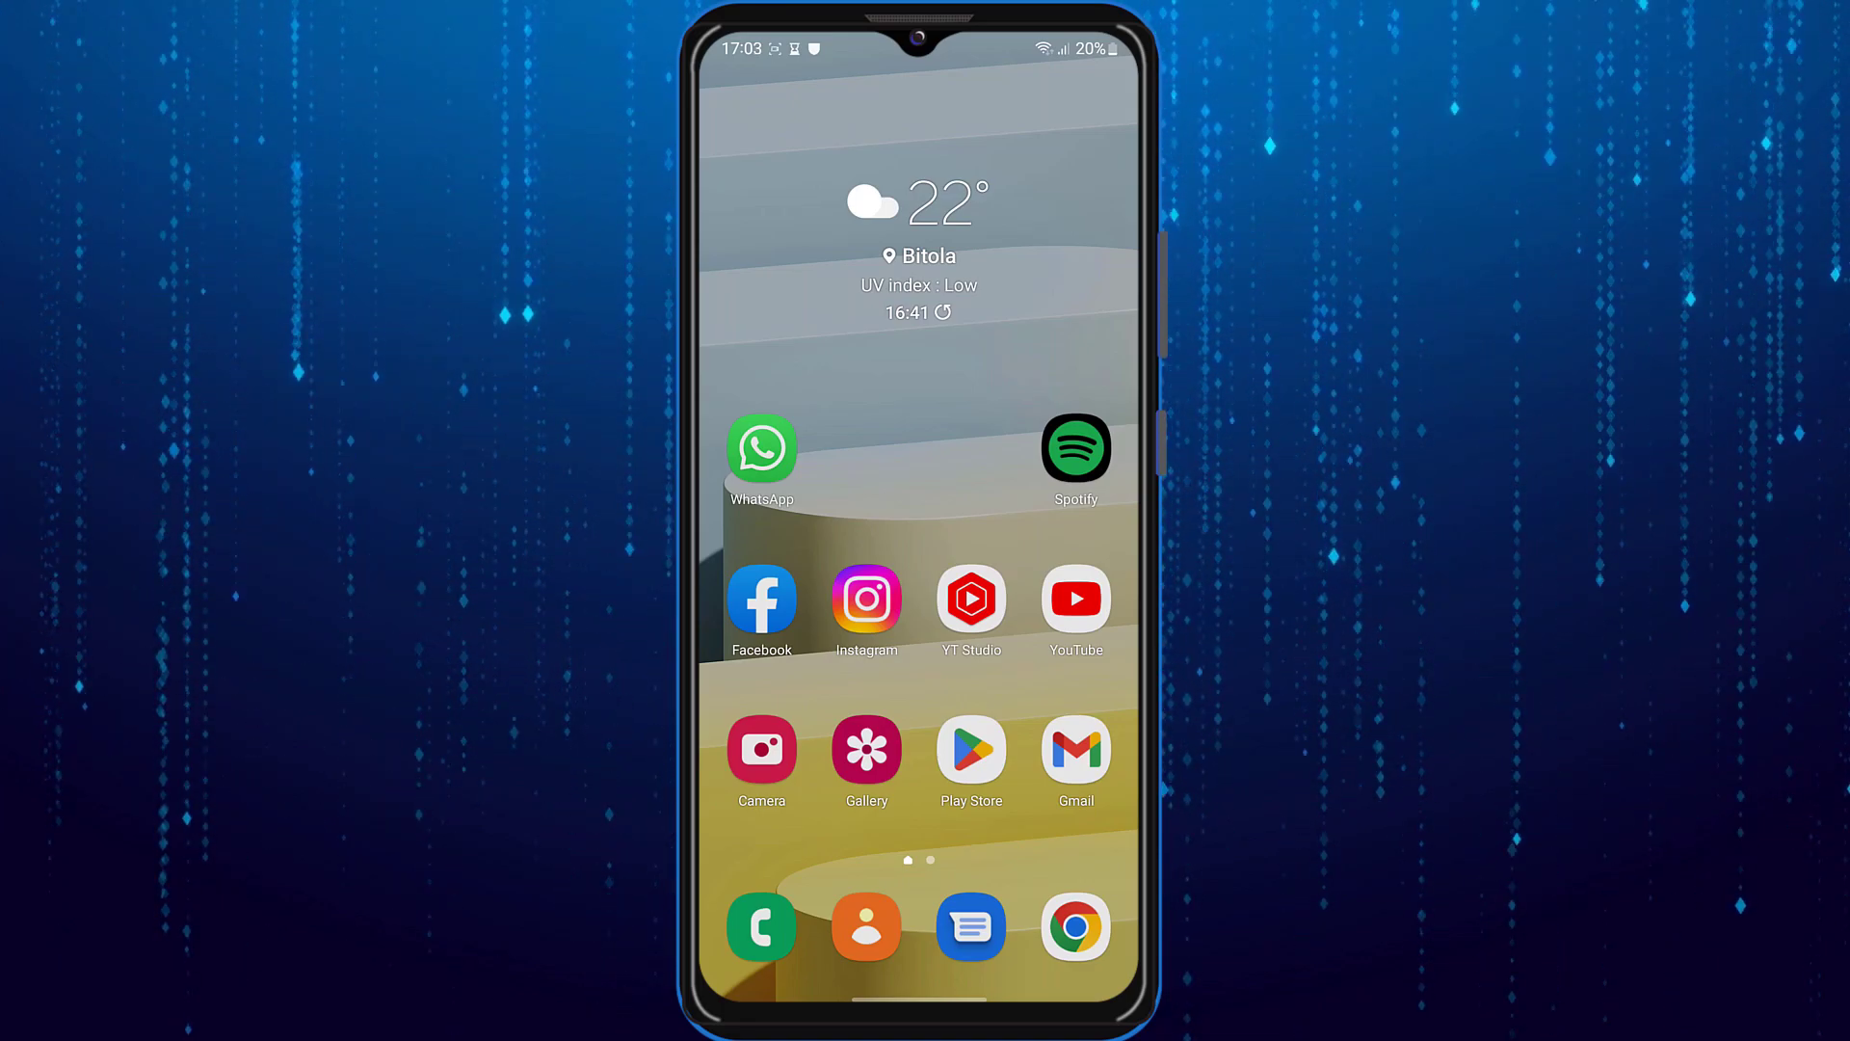
- Search the Play Store for 'insta' and open Instagram's app details page
left_click(961, 751)
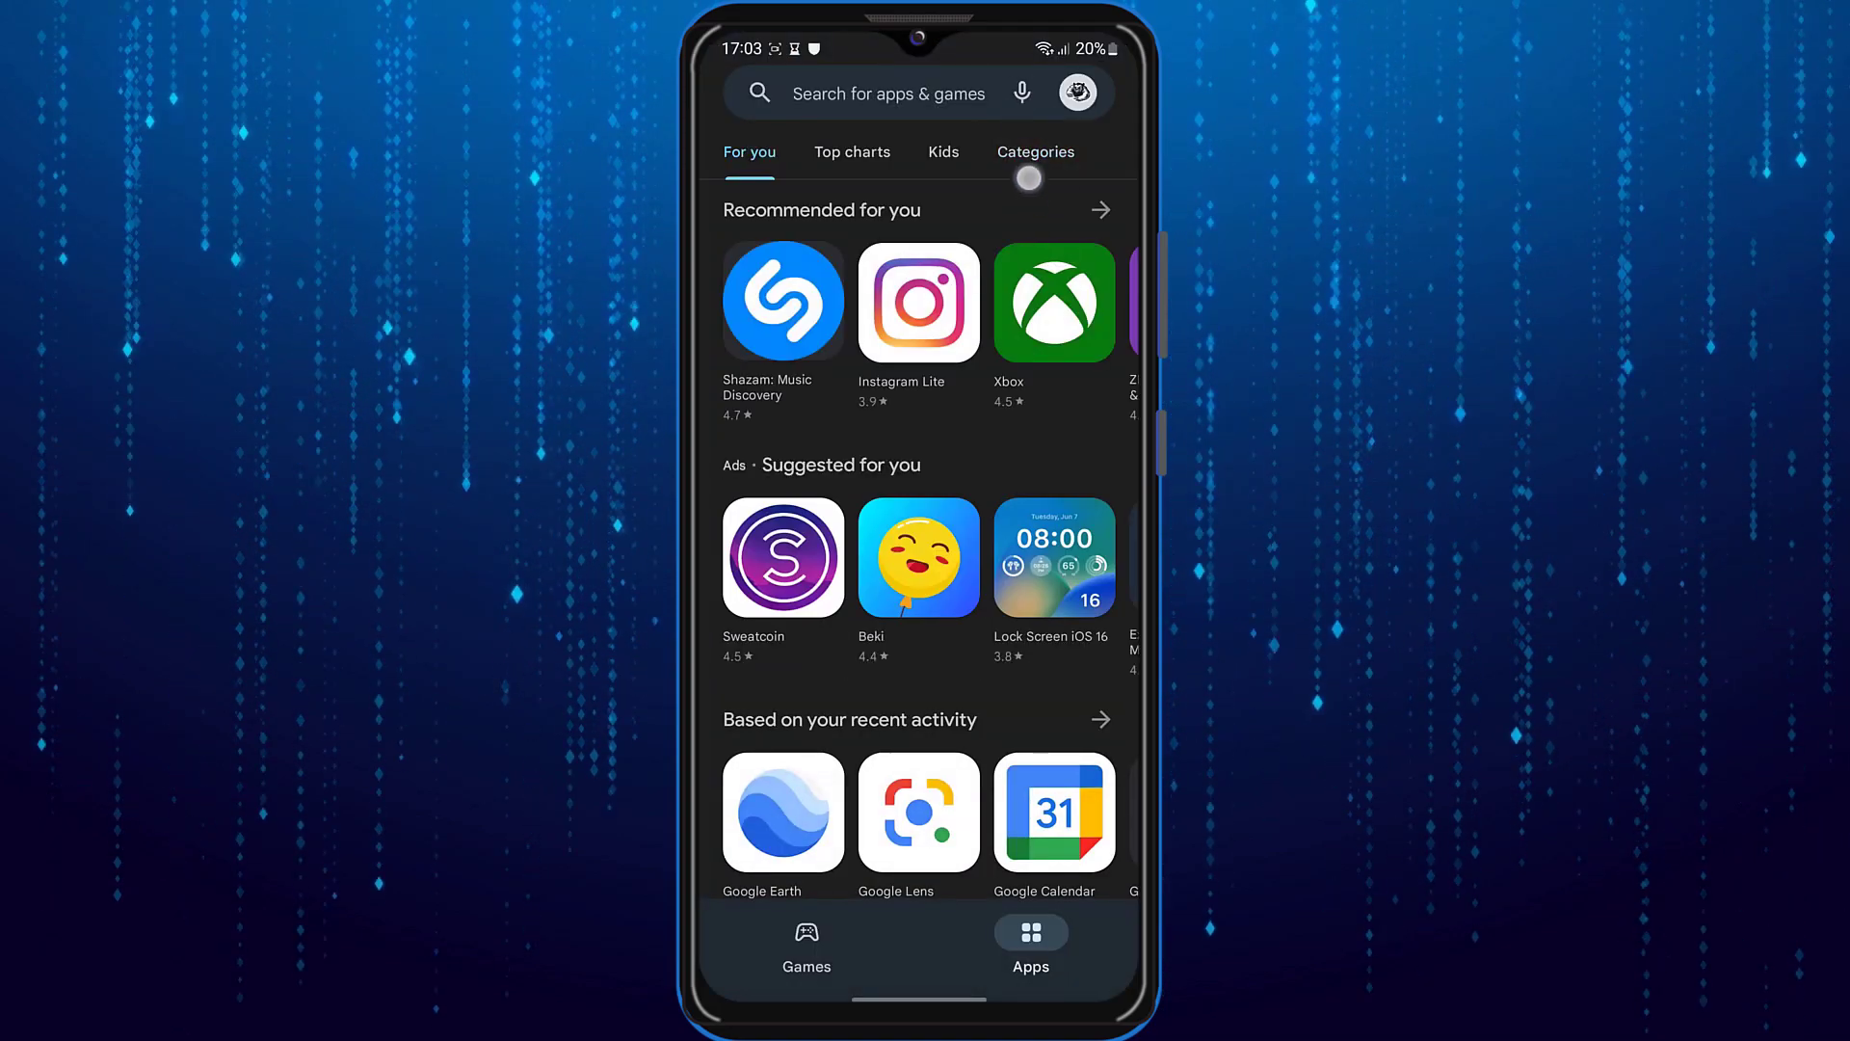
left_click(921, 93)
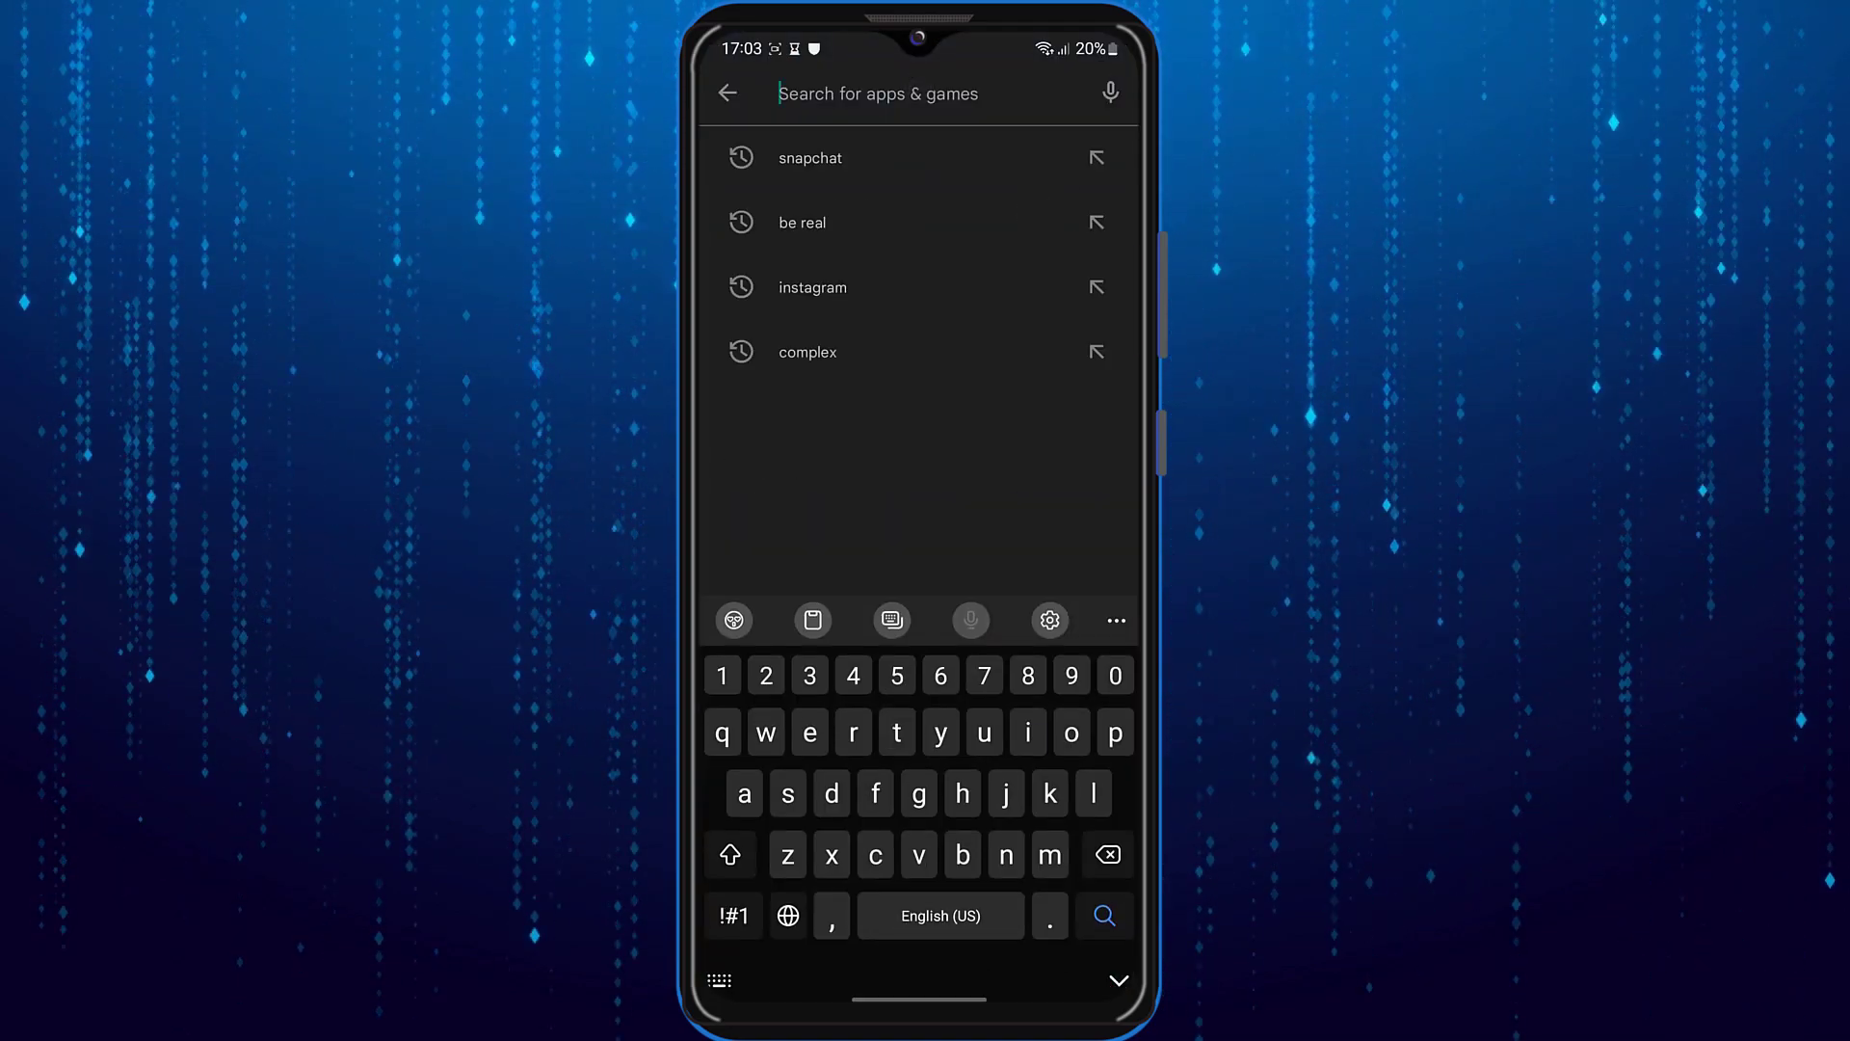
type("insta")
left_click(963, 164)
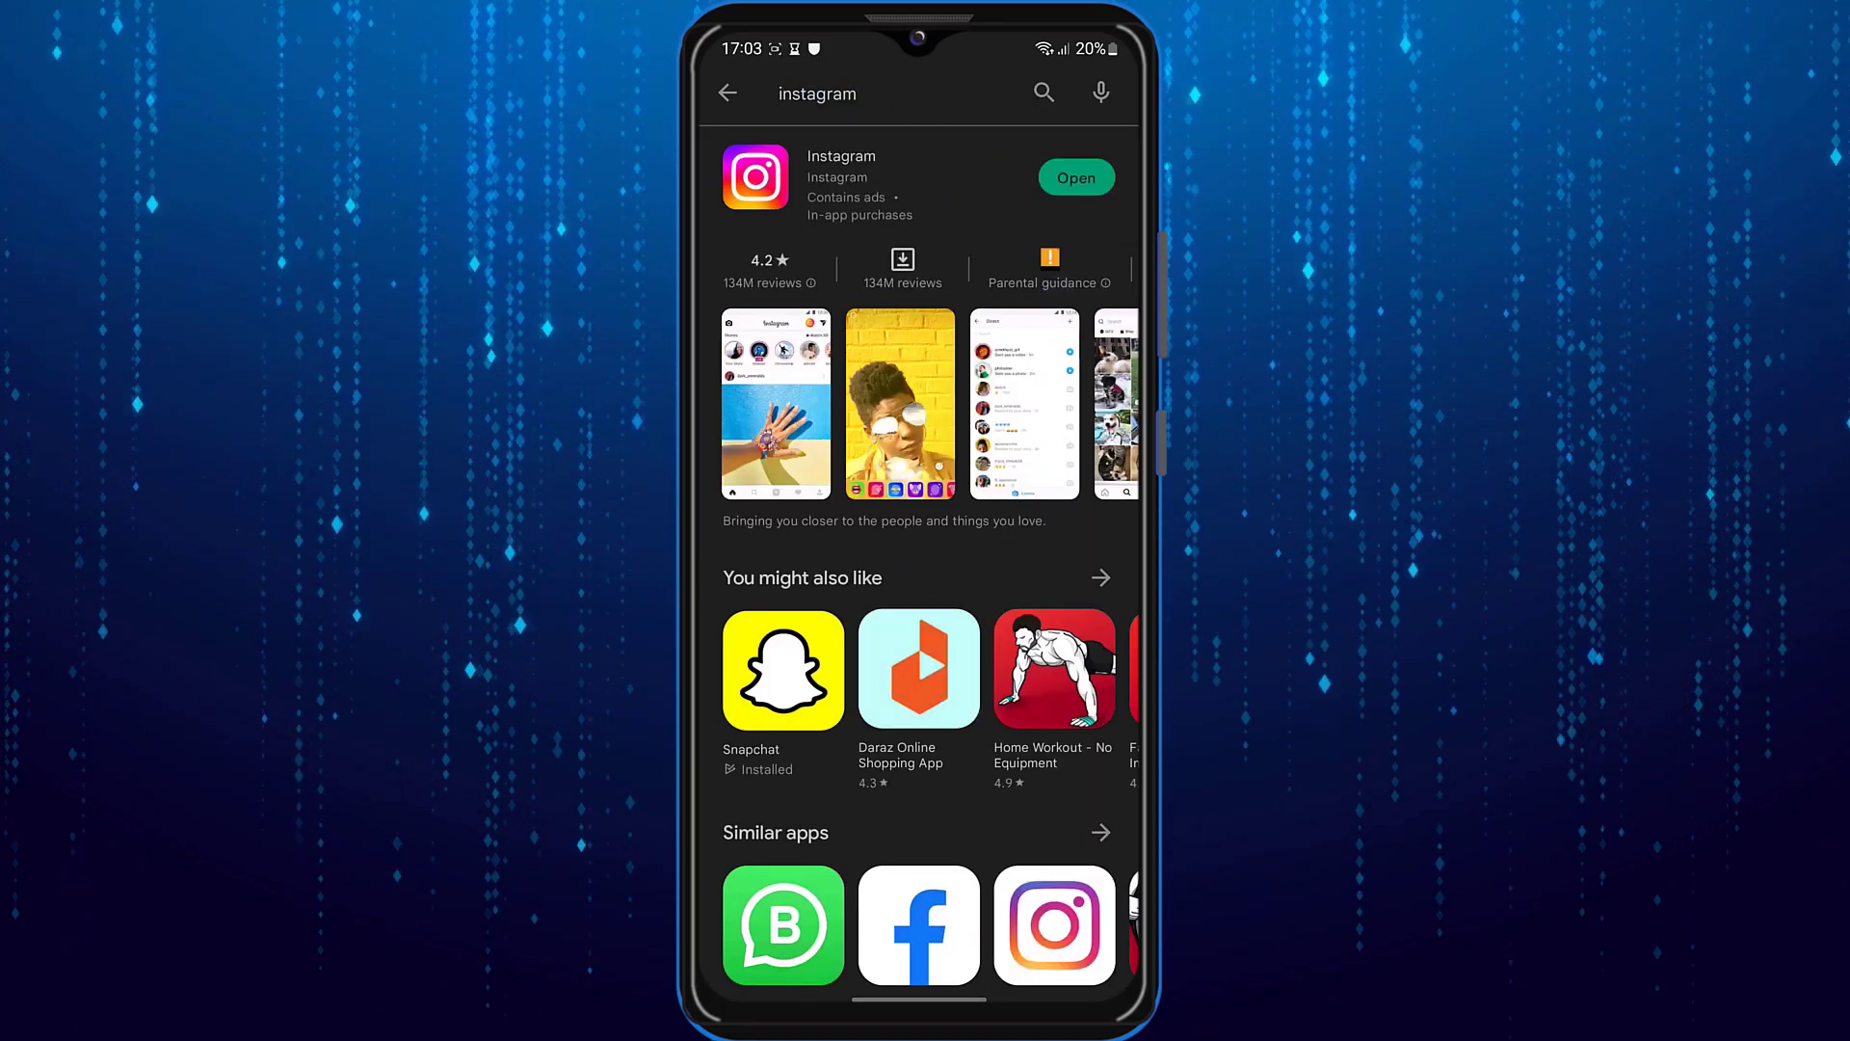
left_click(943, 196)
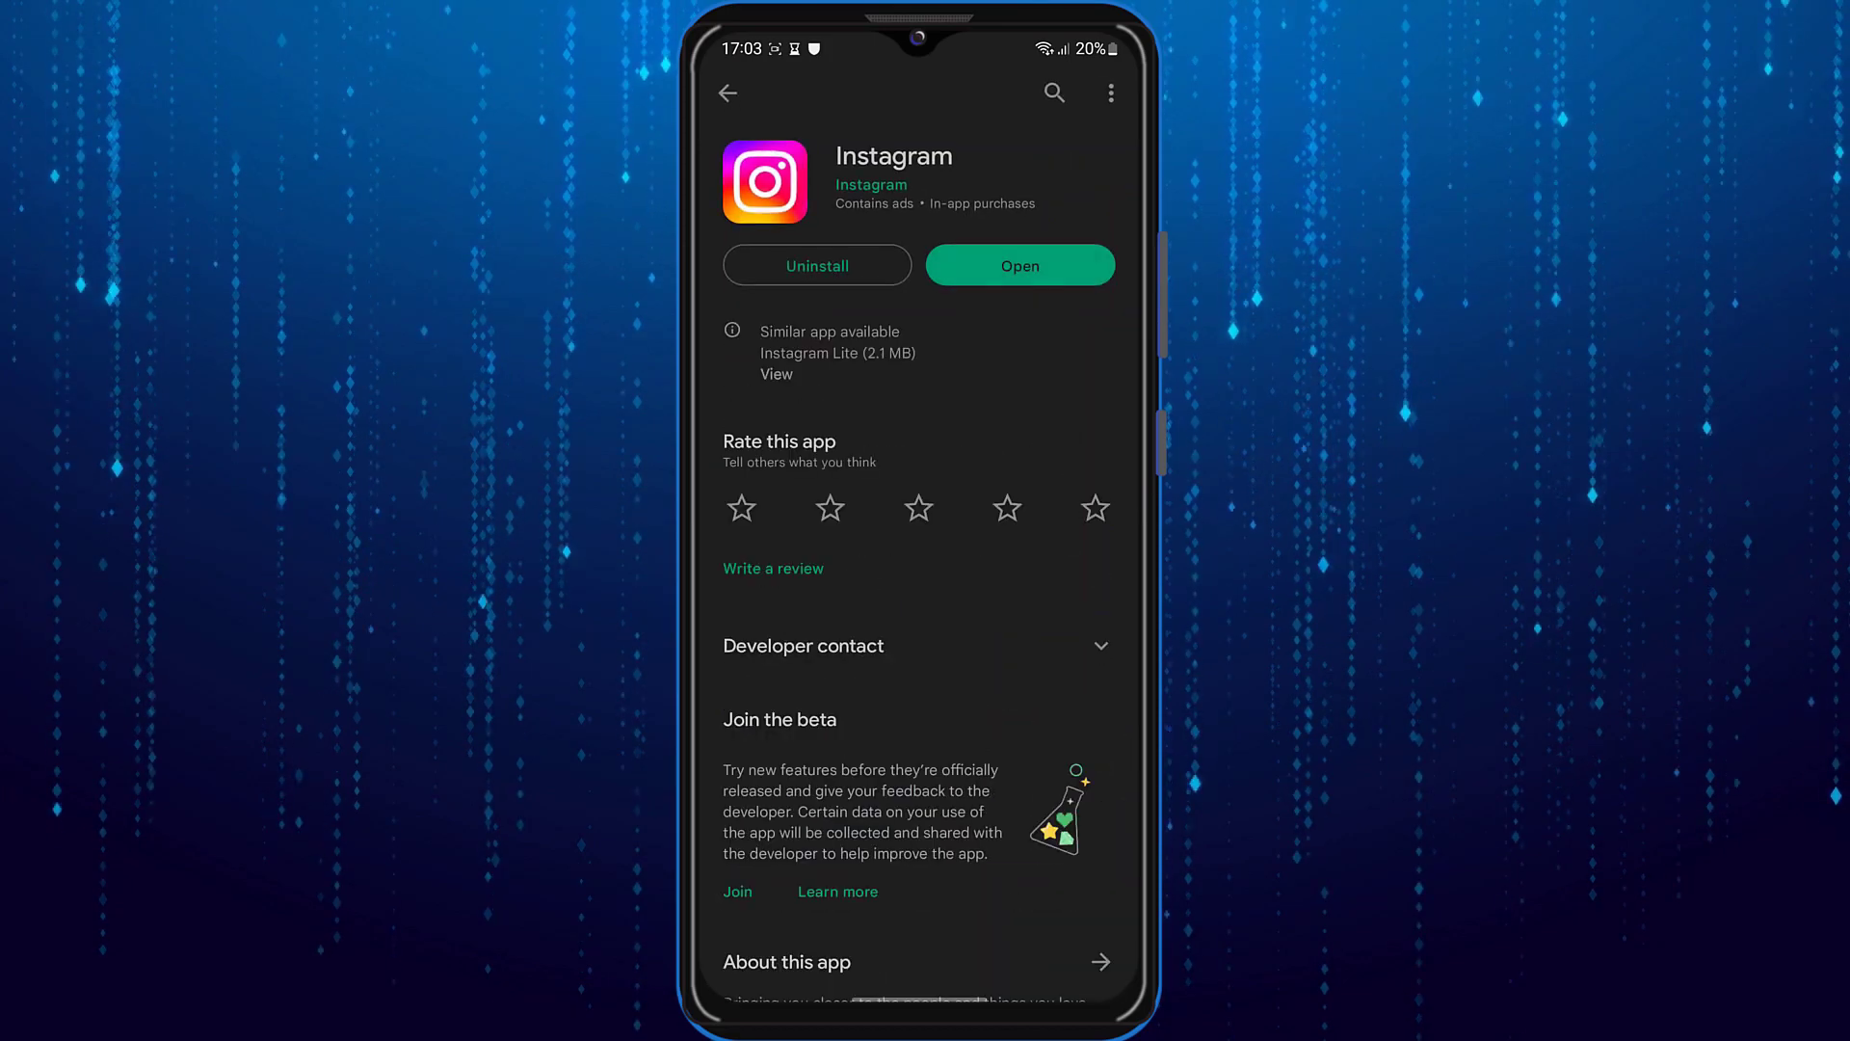
left_click_drag(1023, 292, 1041, 435)
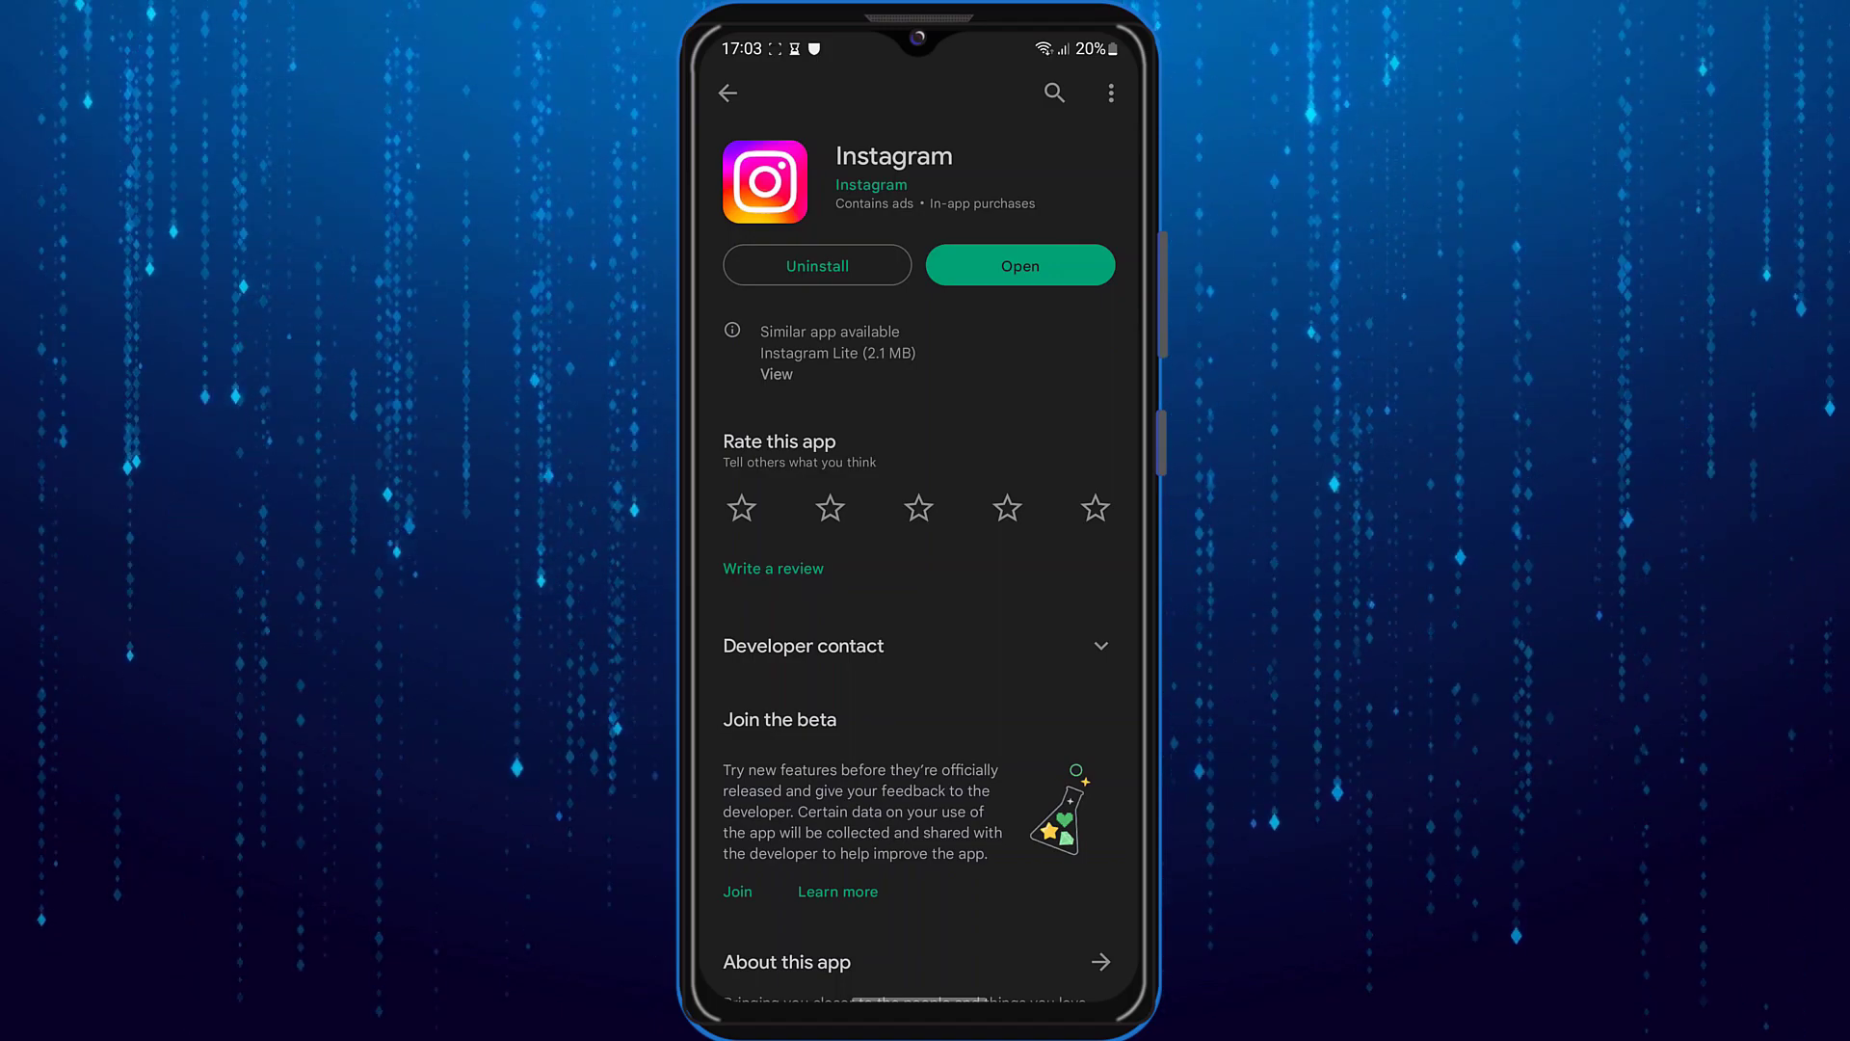
- Find Instagram under Settings > Apps and clear its storage data, confirming with OK
key("super")
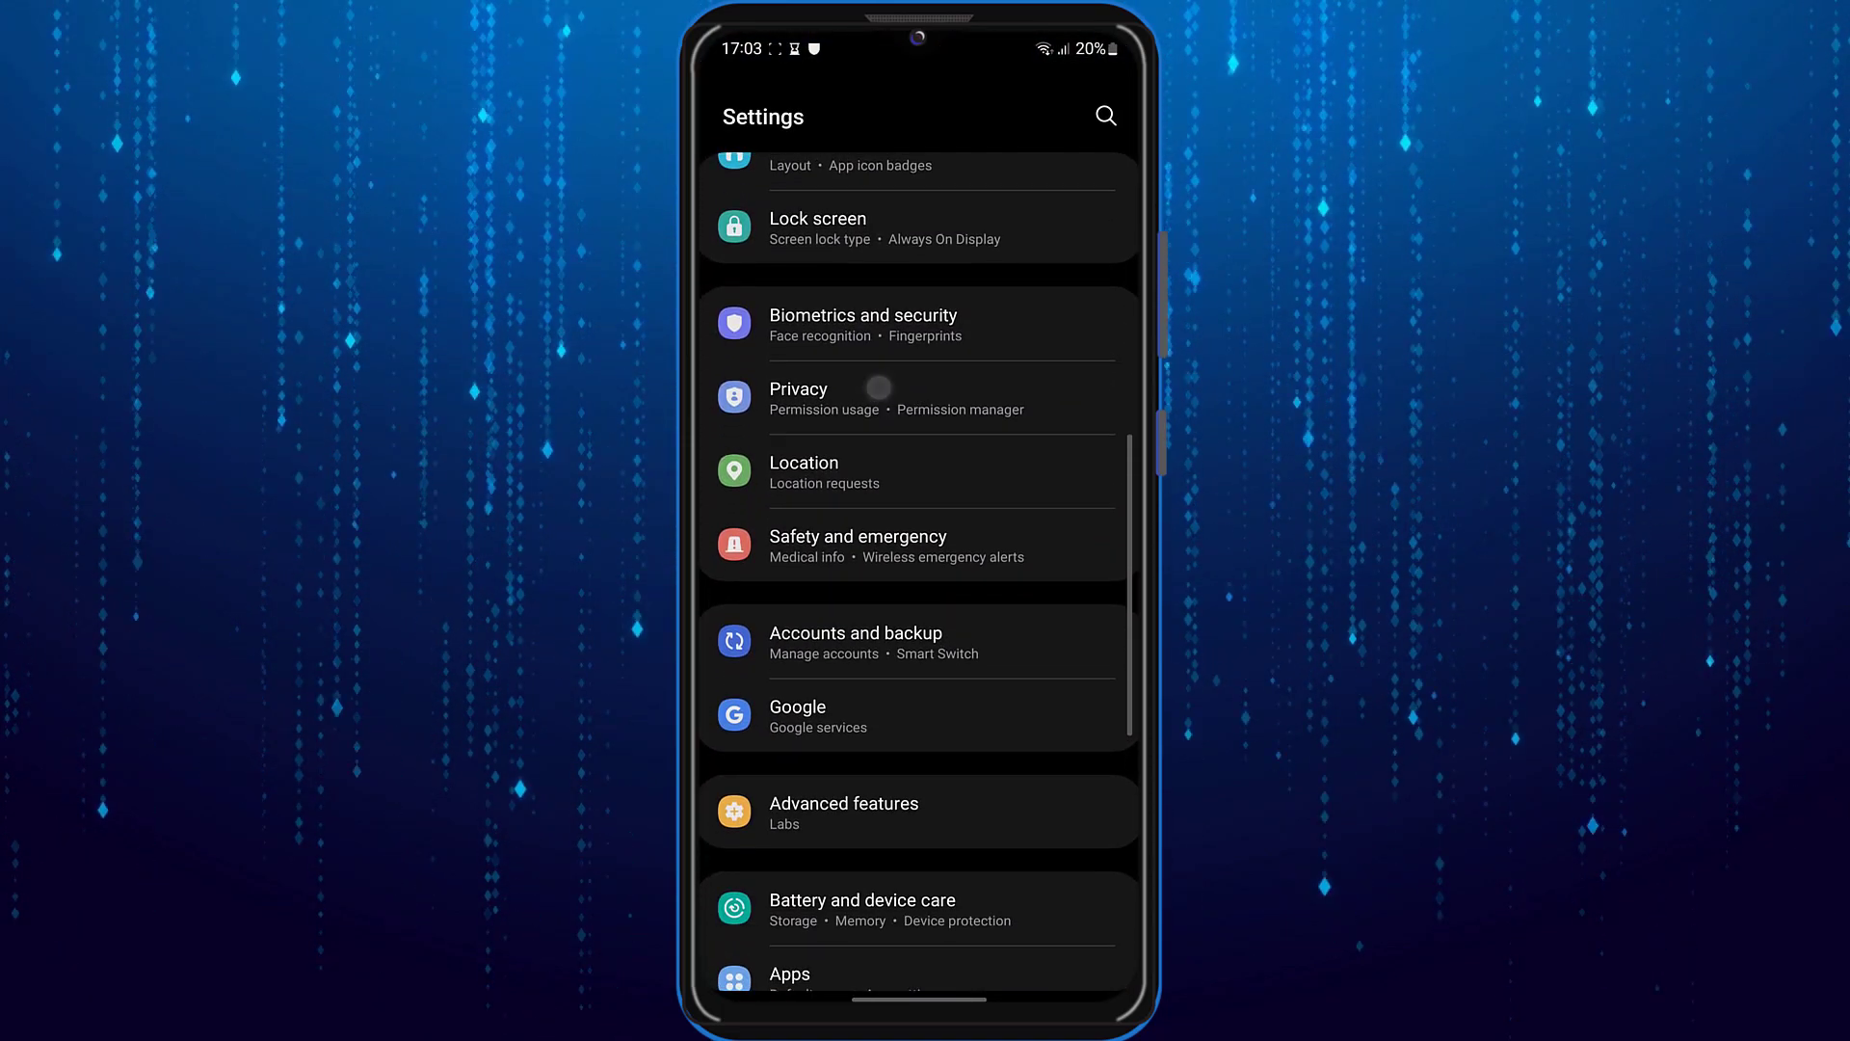
left_click_drag(891, 638, 888, 405)
left_click(893, 740)
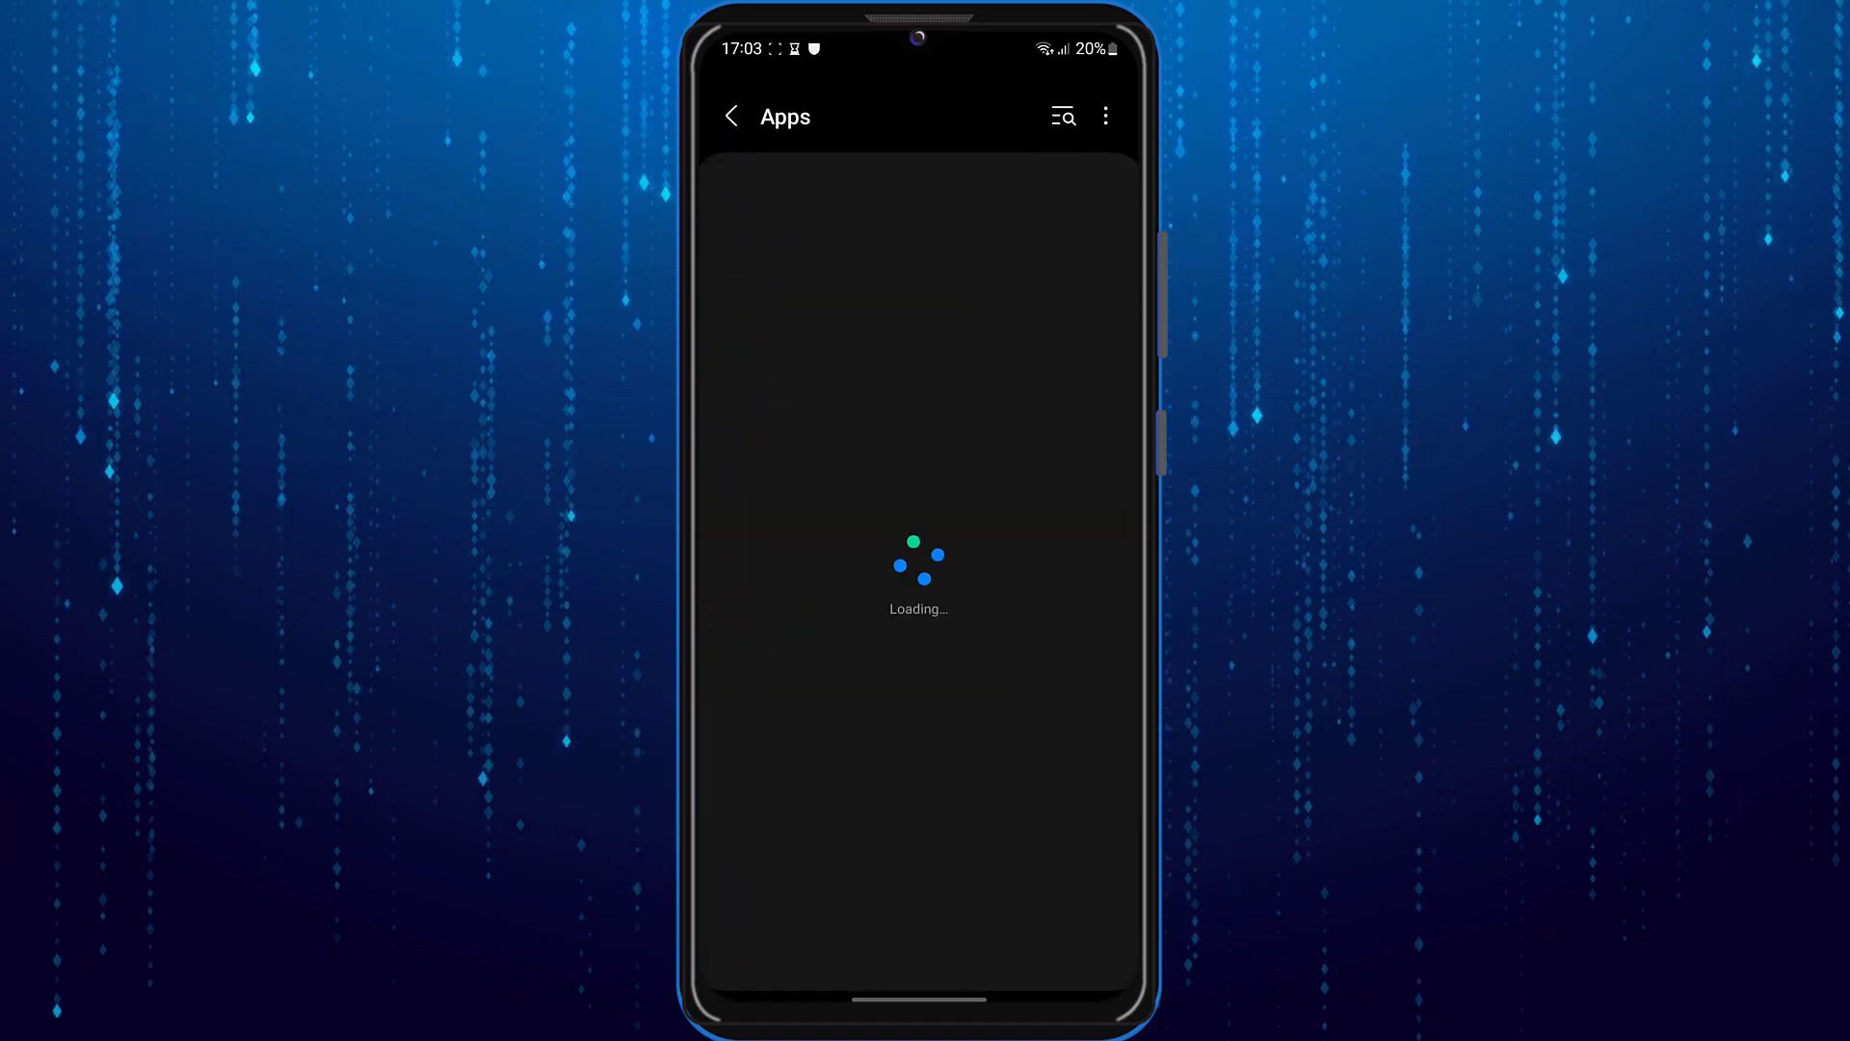
left_click(1063, 116)
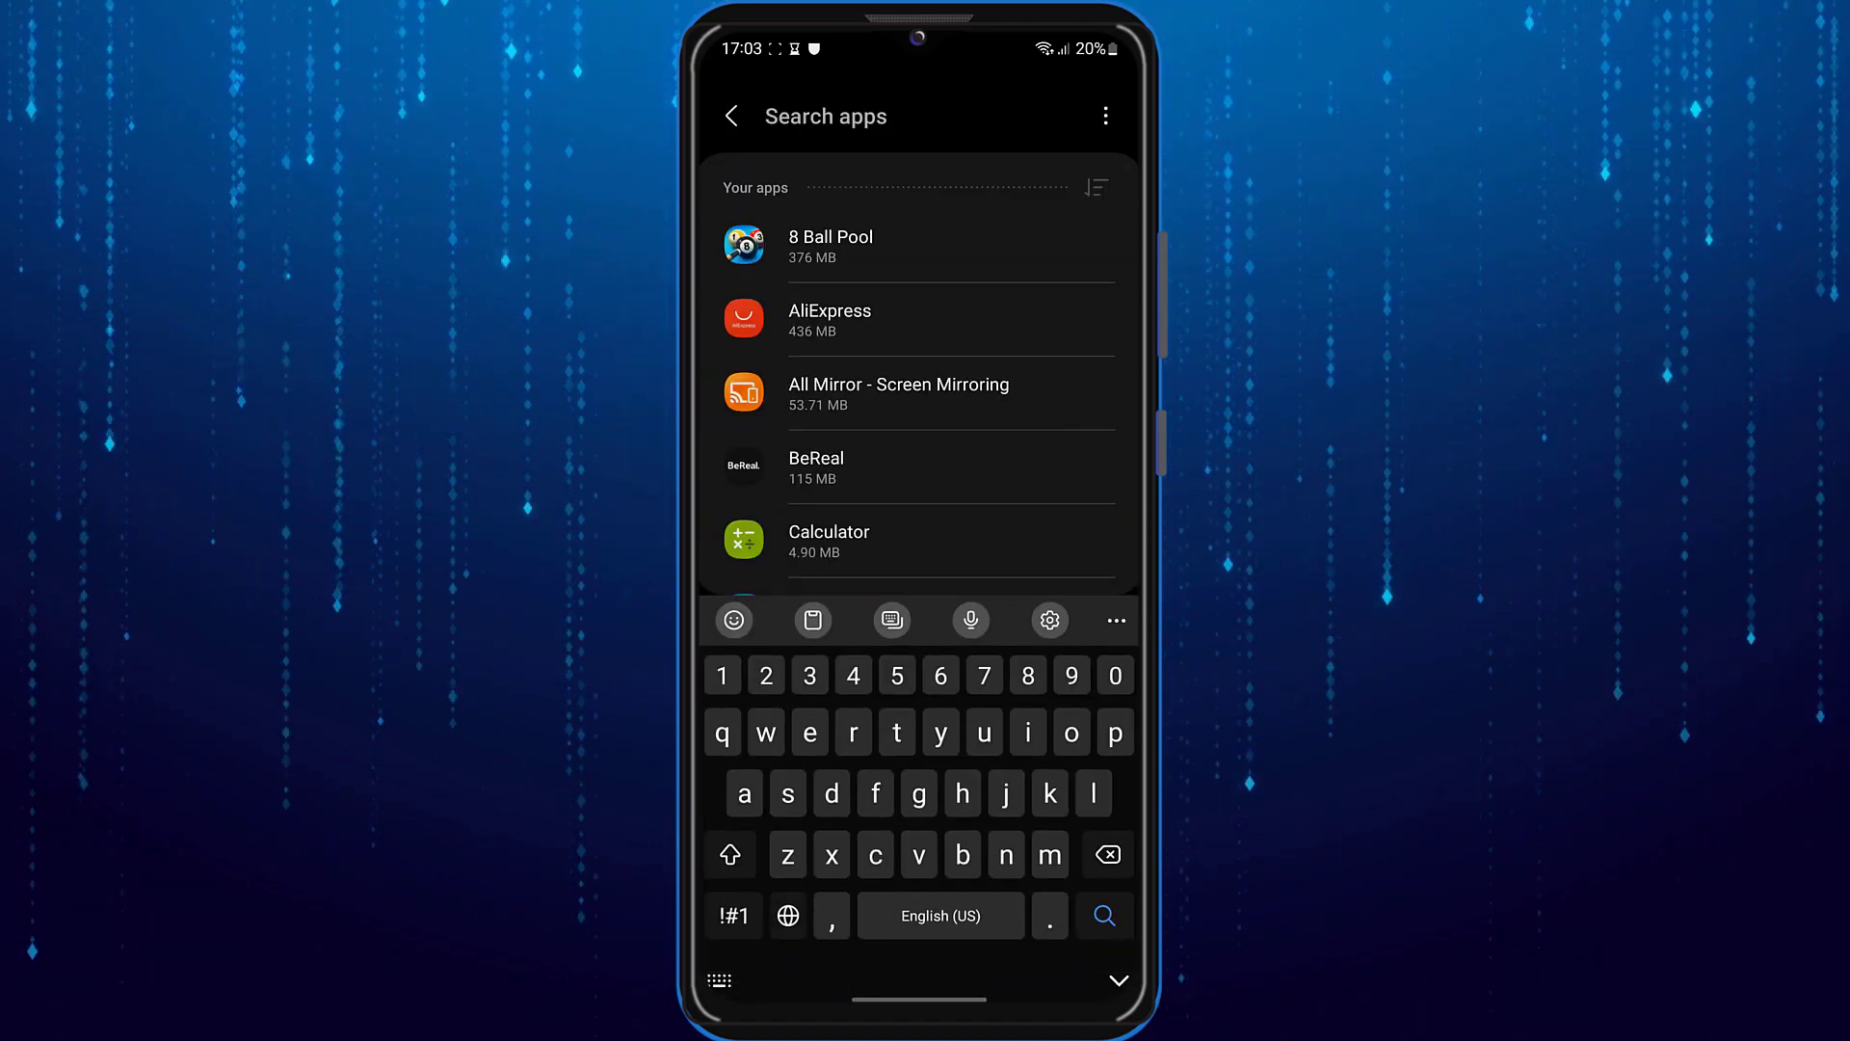
type("insta")
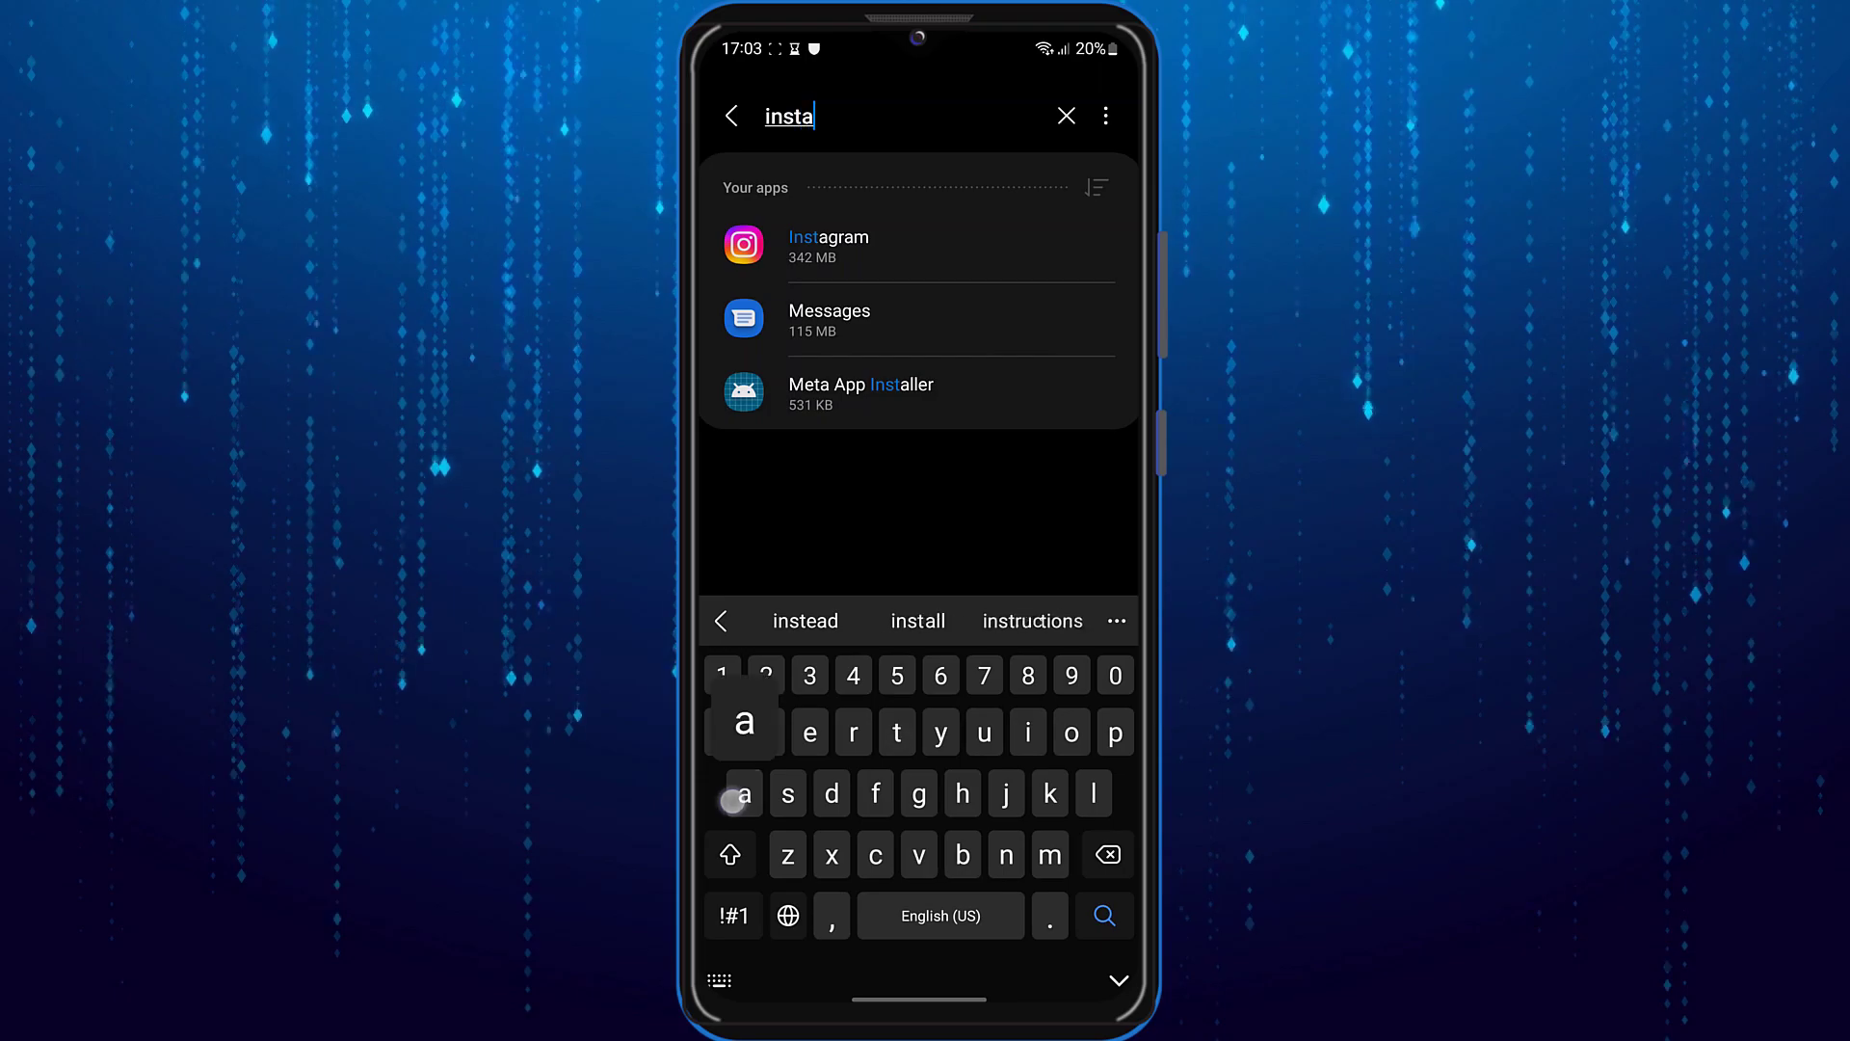
left_click(983, 255)
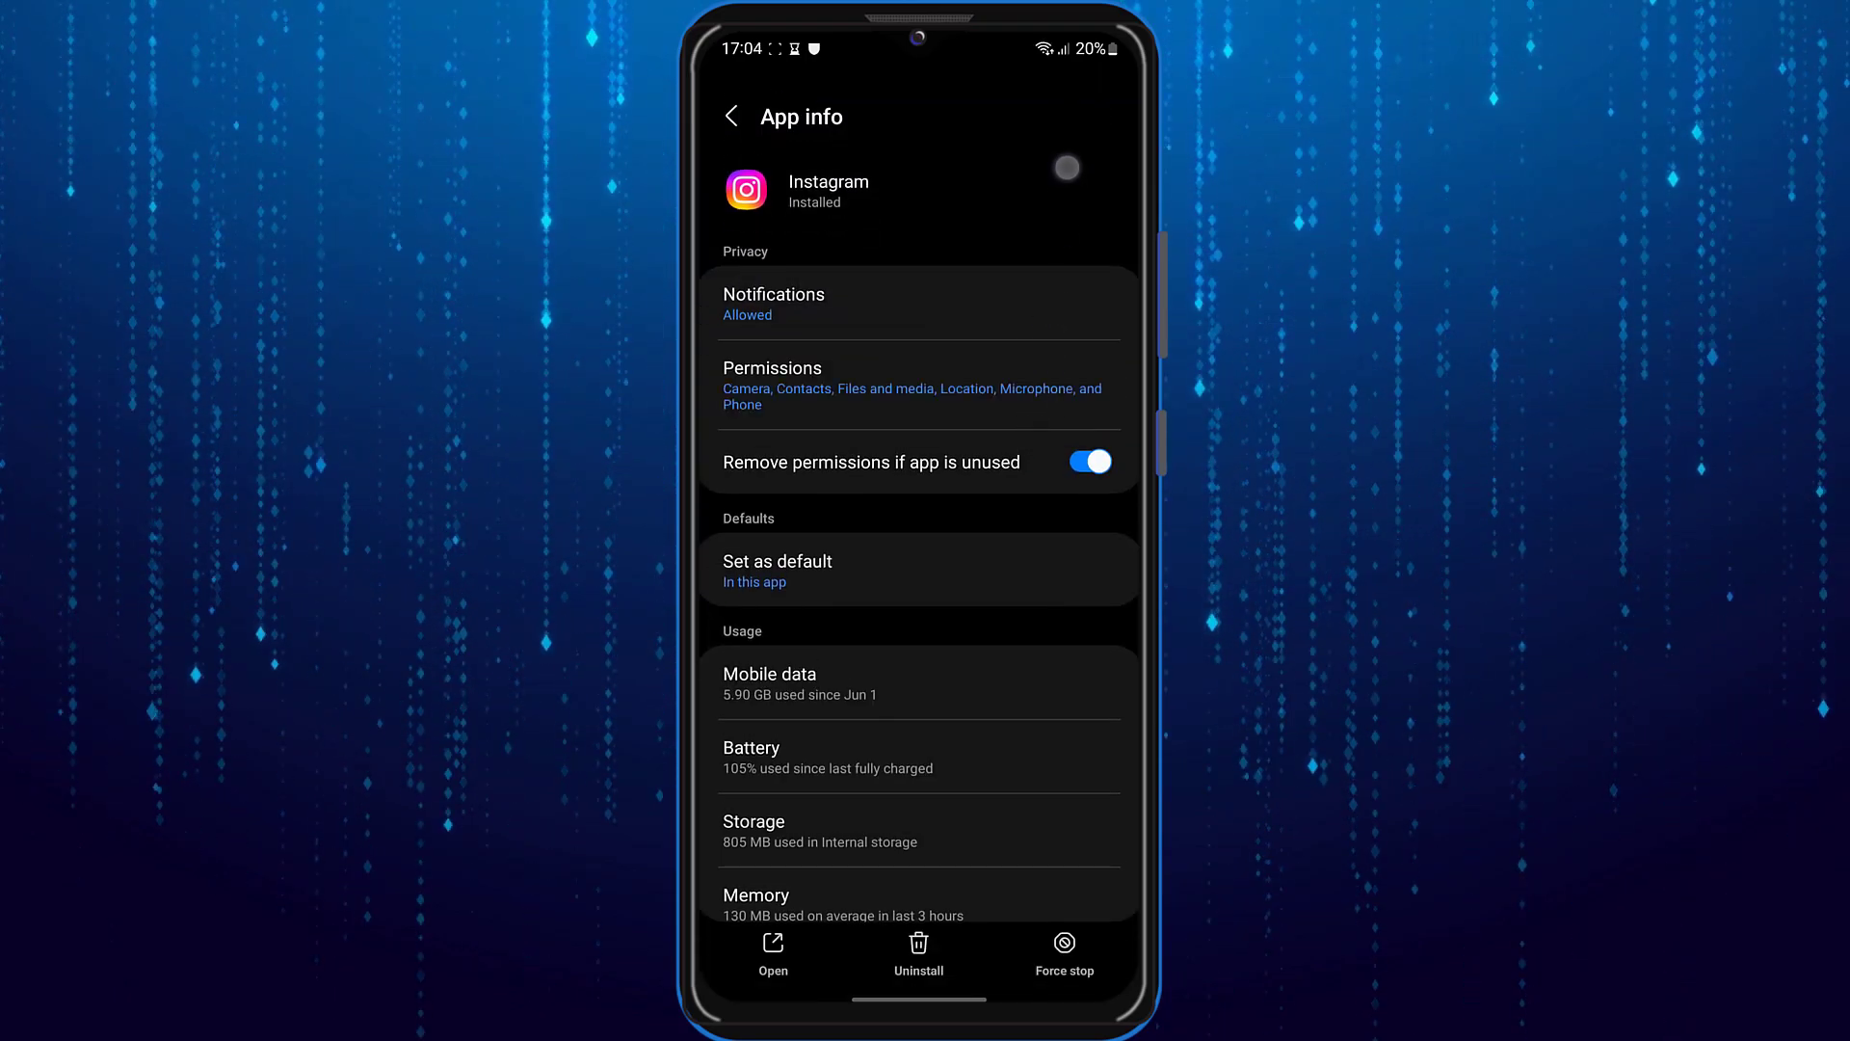
left_click(980, 832)
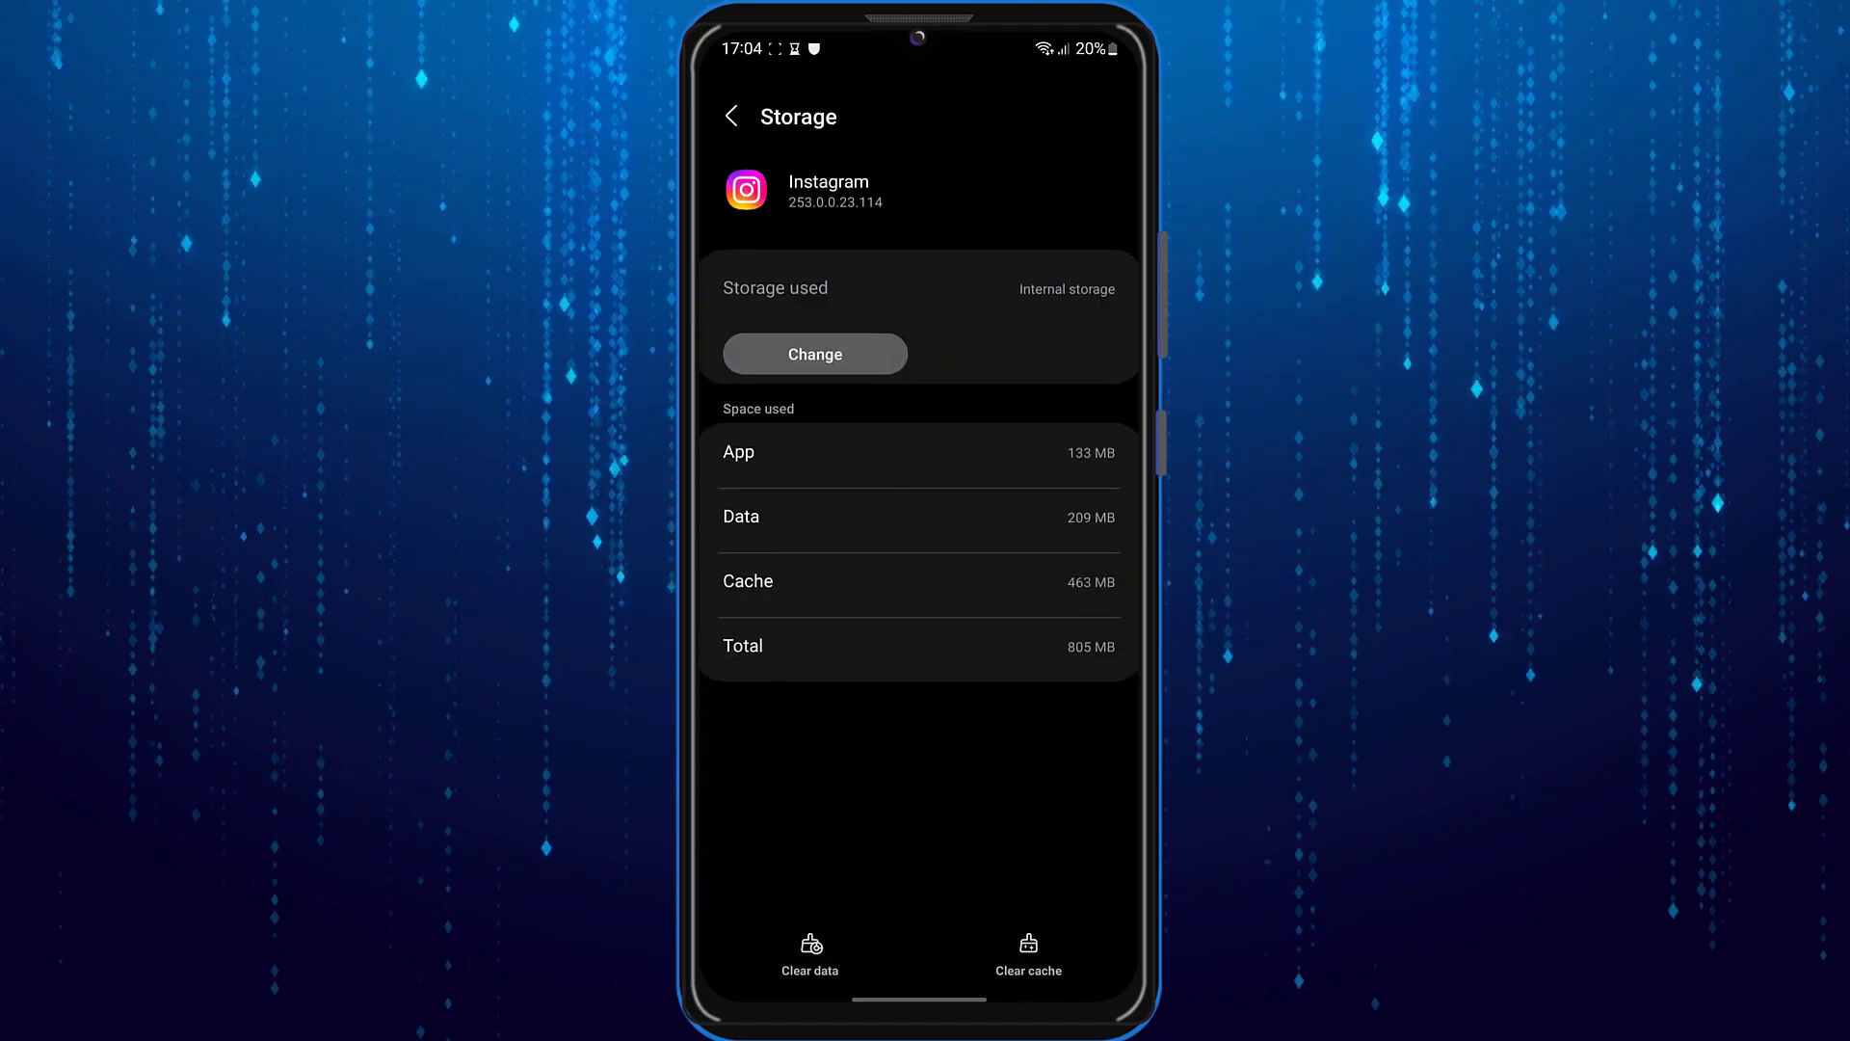
left_click(809, 954)
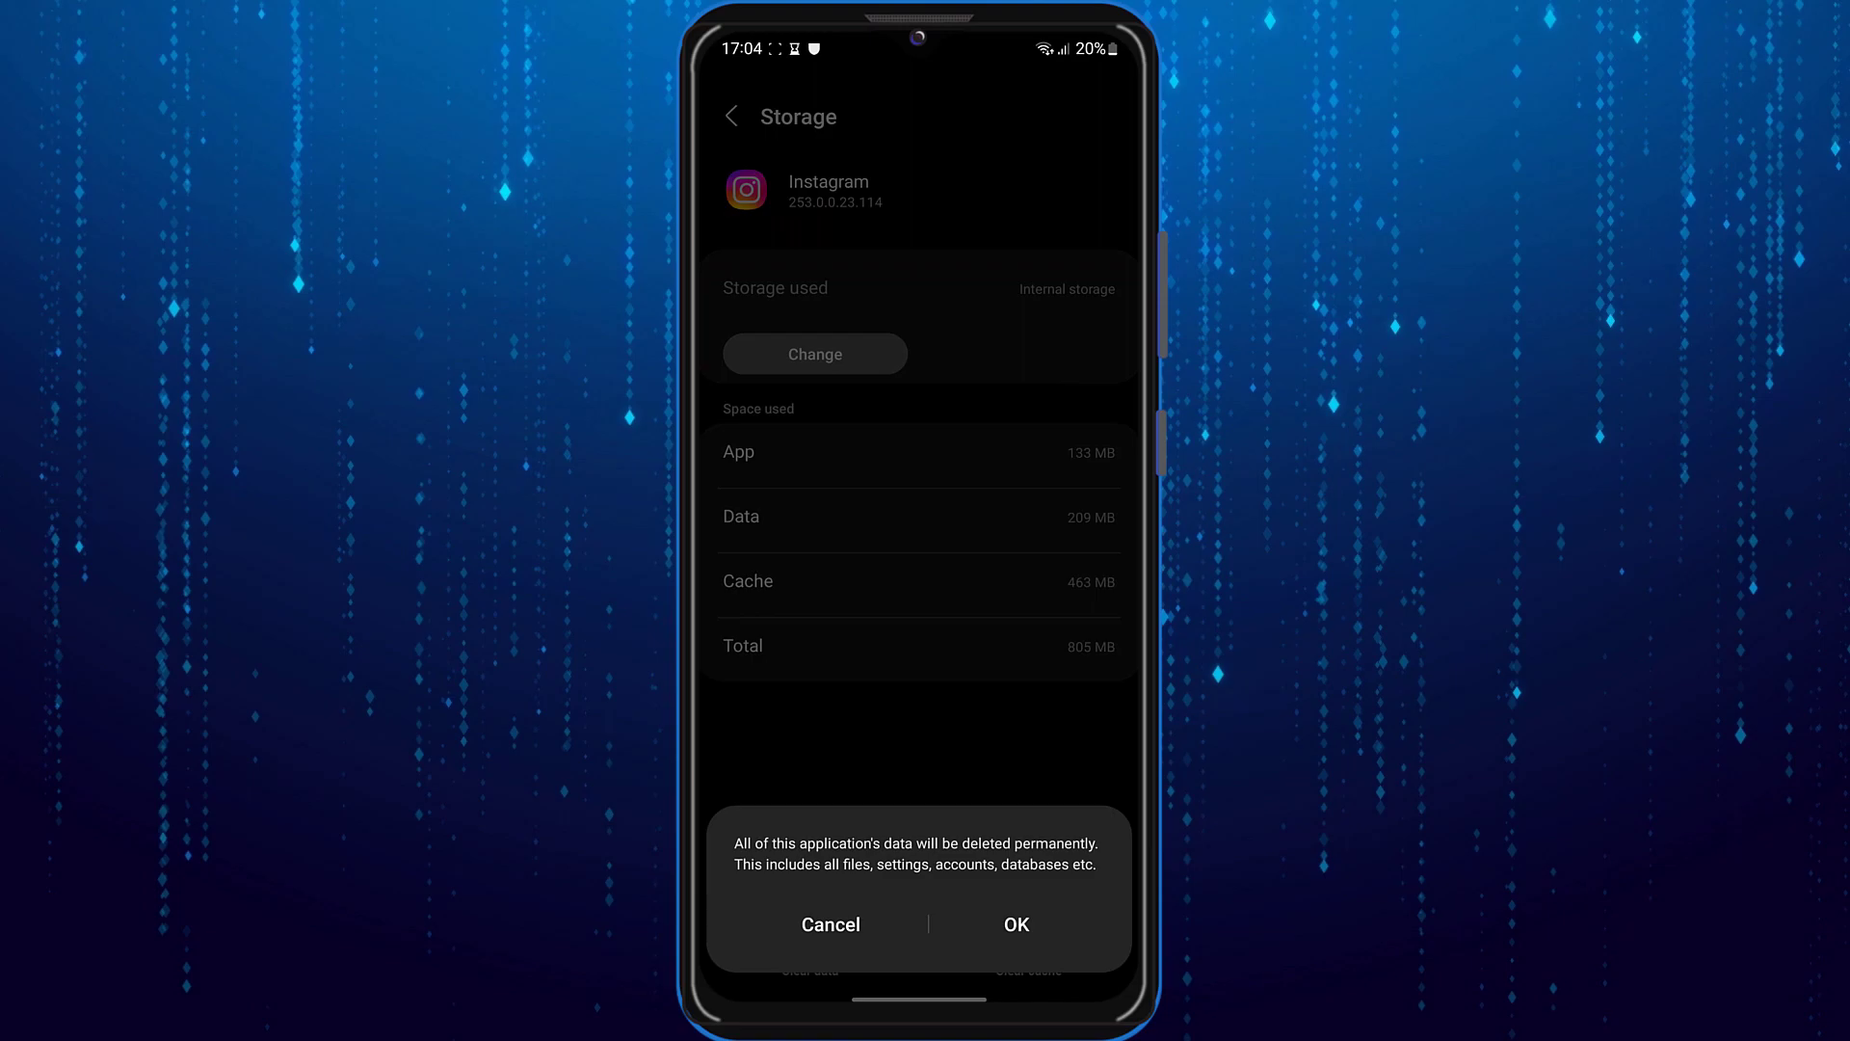
left_click(1016, 925)
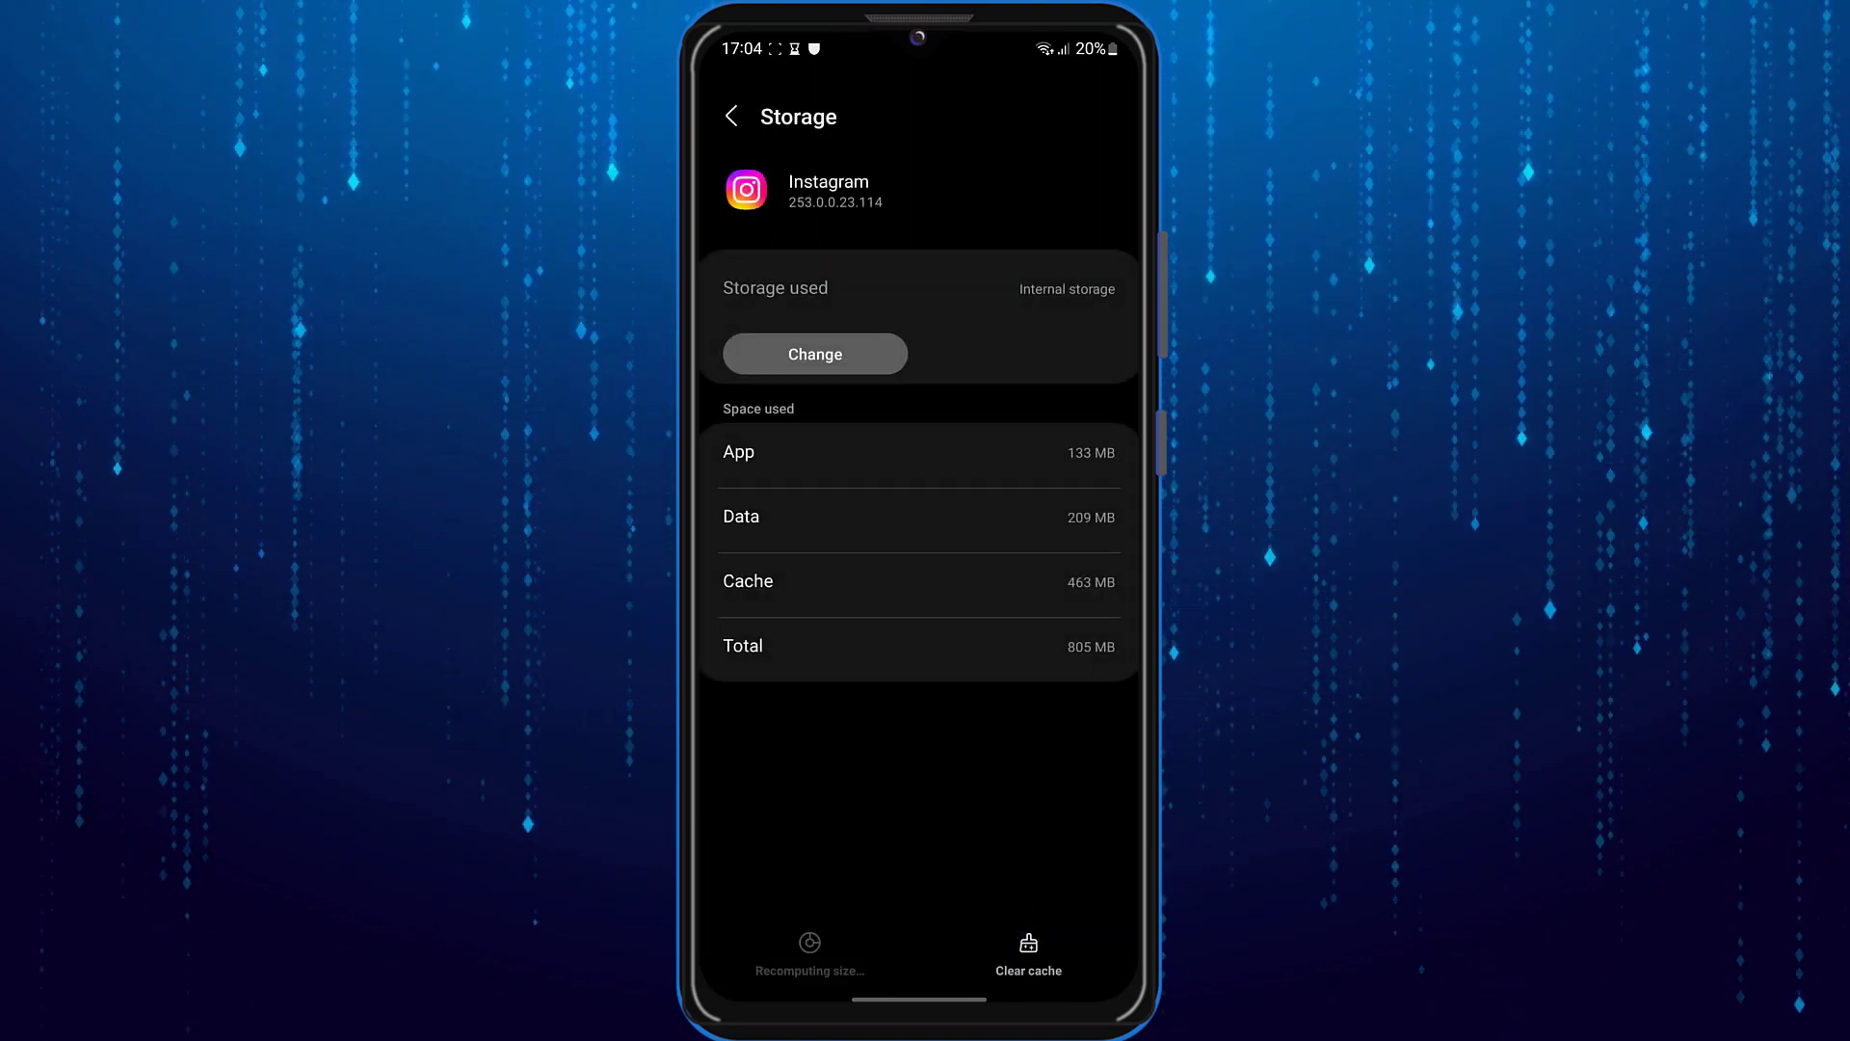
- Allow Instagram camera while in use, contacts, and media-only files access
left_click_drag(1115, 739, 993, 710)
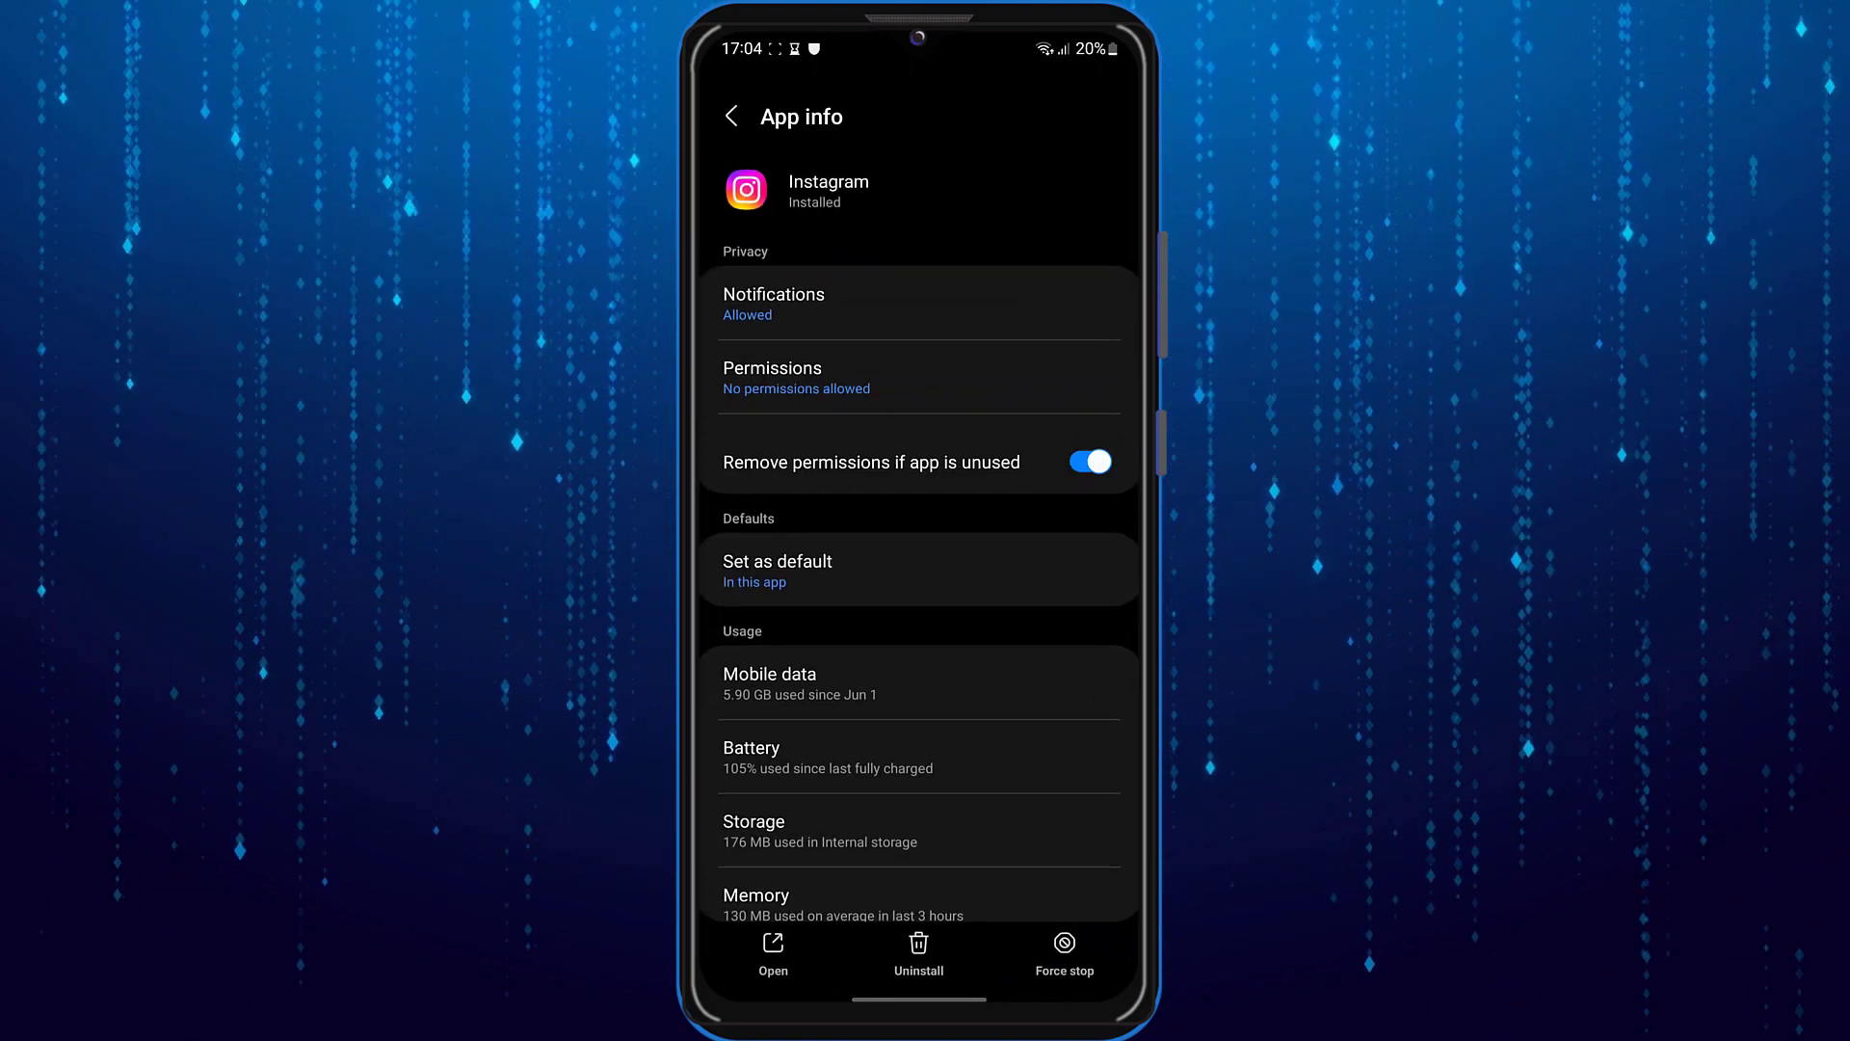
left_click(953, 372)
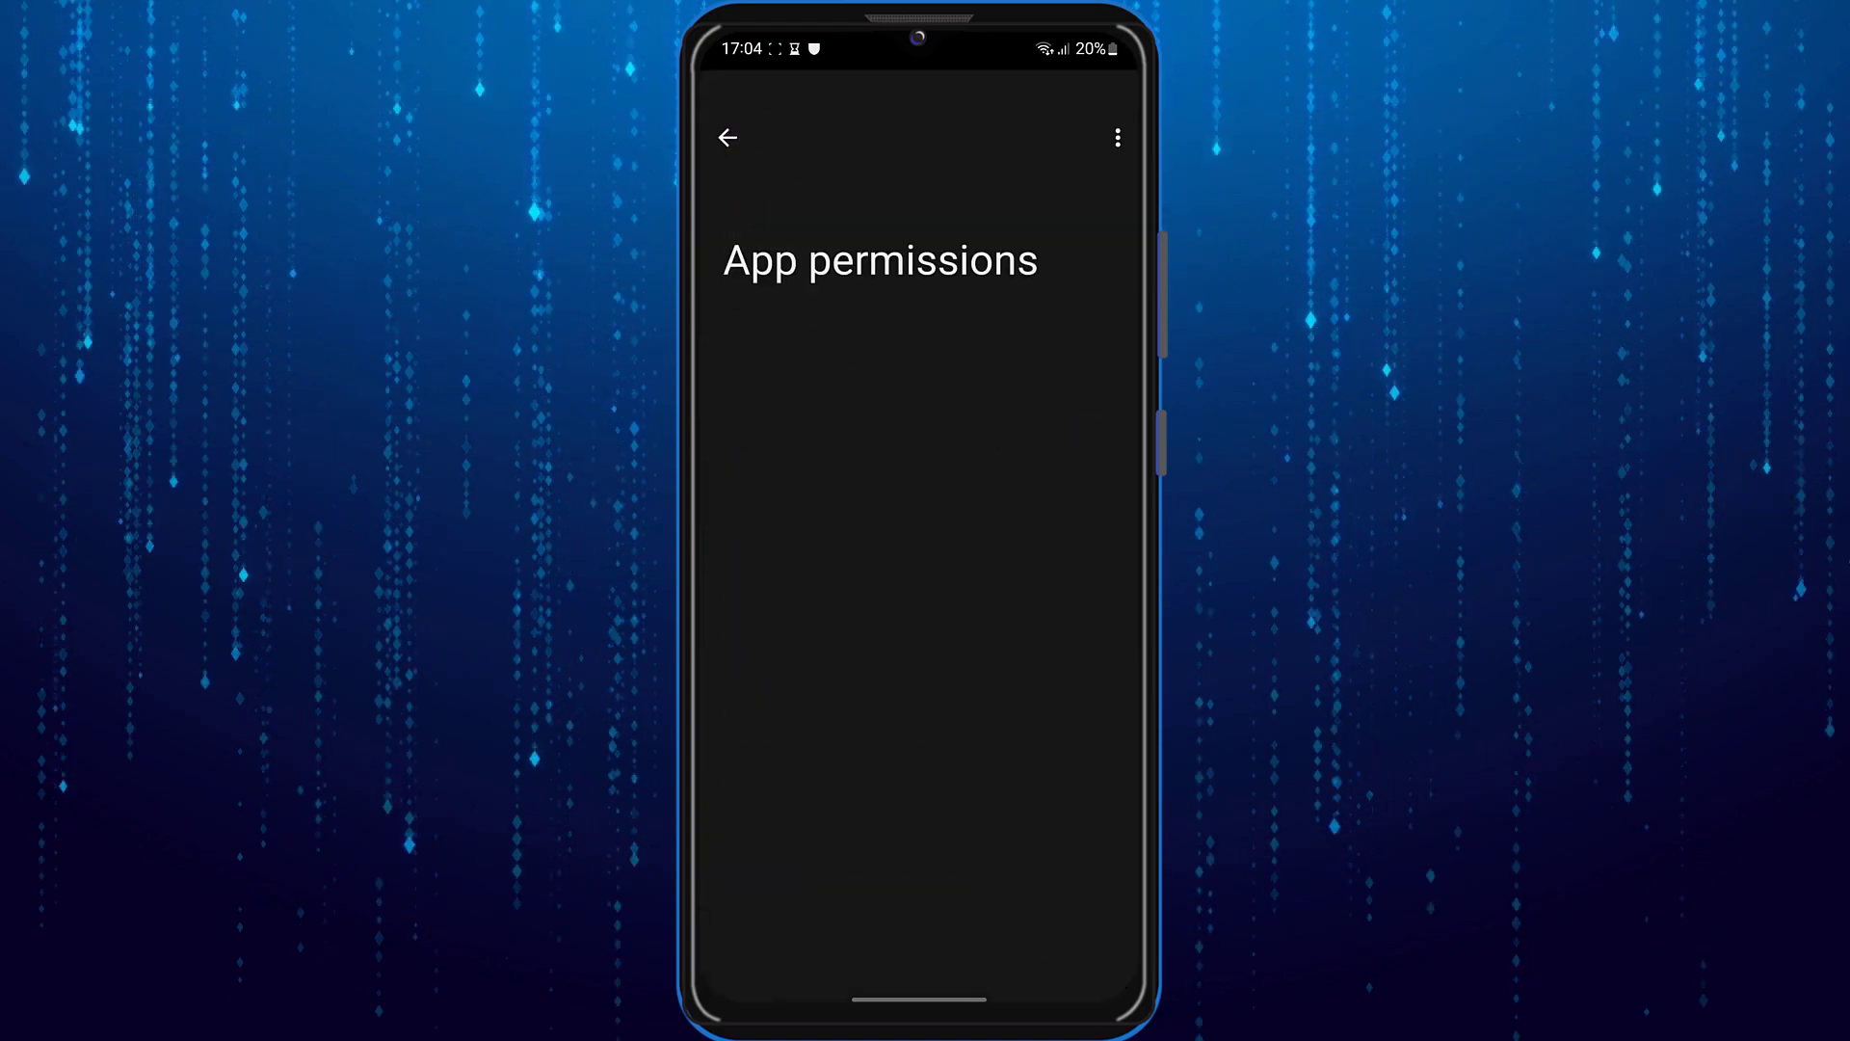
left_click(960, 664)
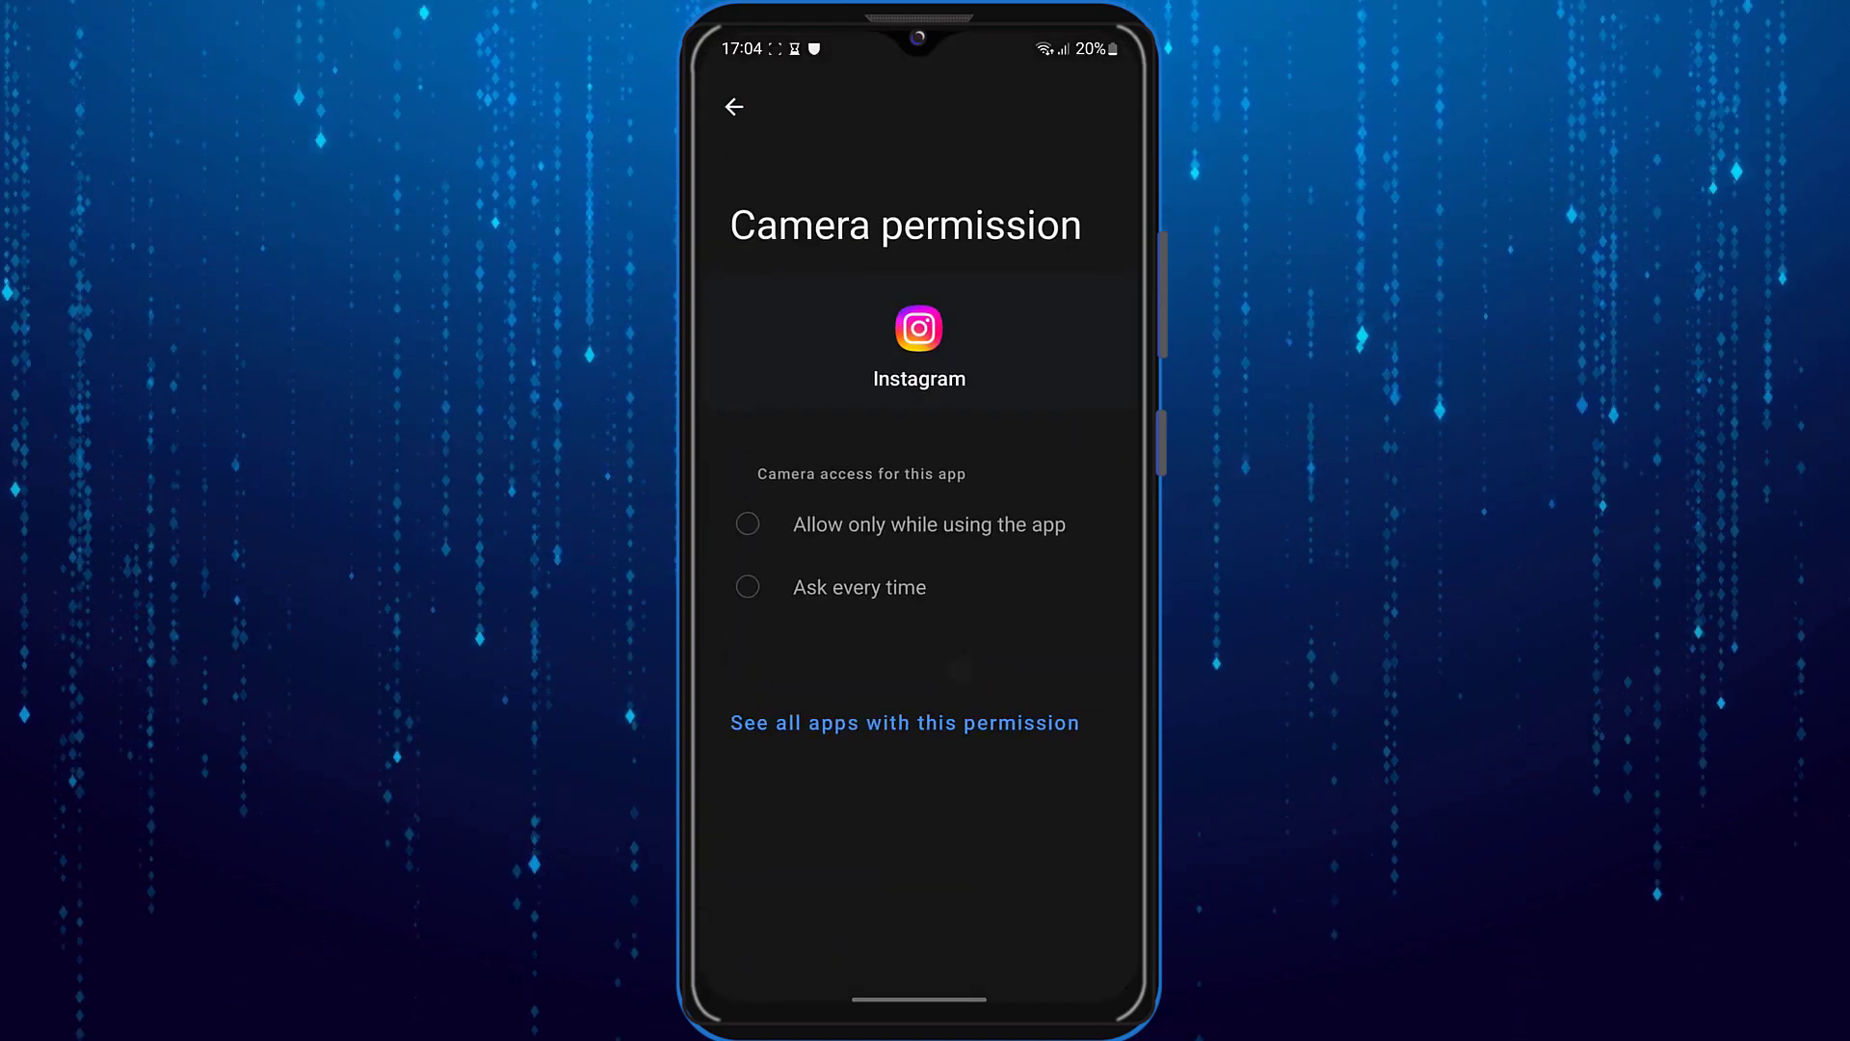
left_click(1006, 523)
left_click_drag(1135, 600, 991, 598)
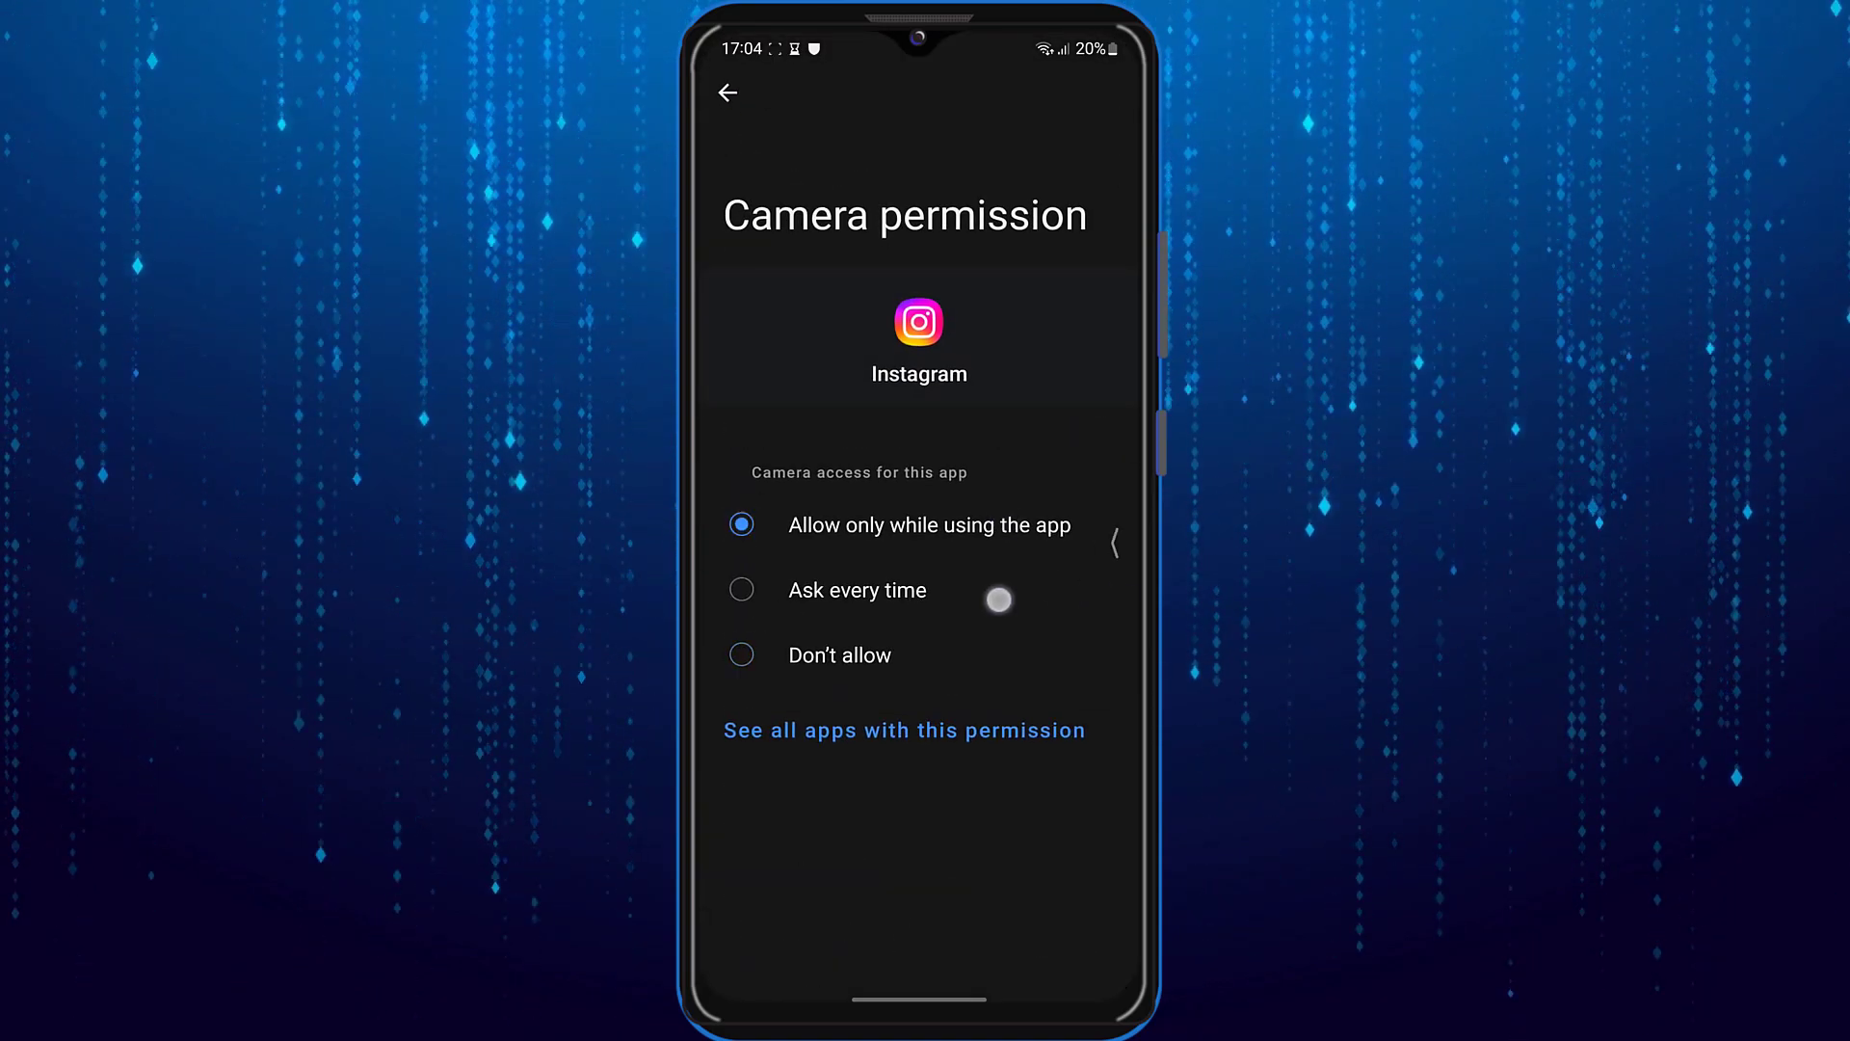
left_click(783, 695)
left_click(999, 521)
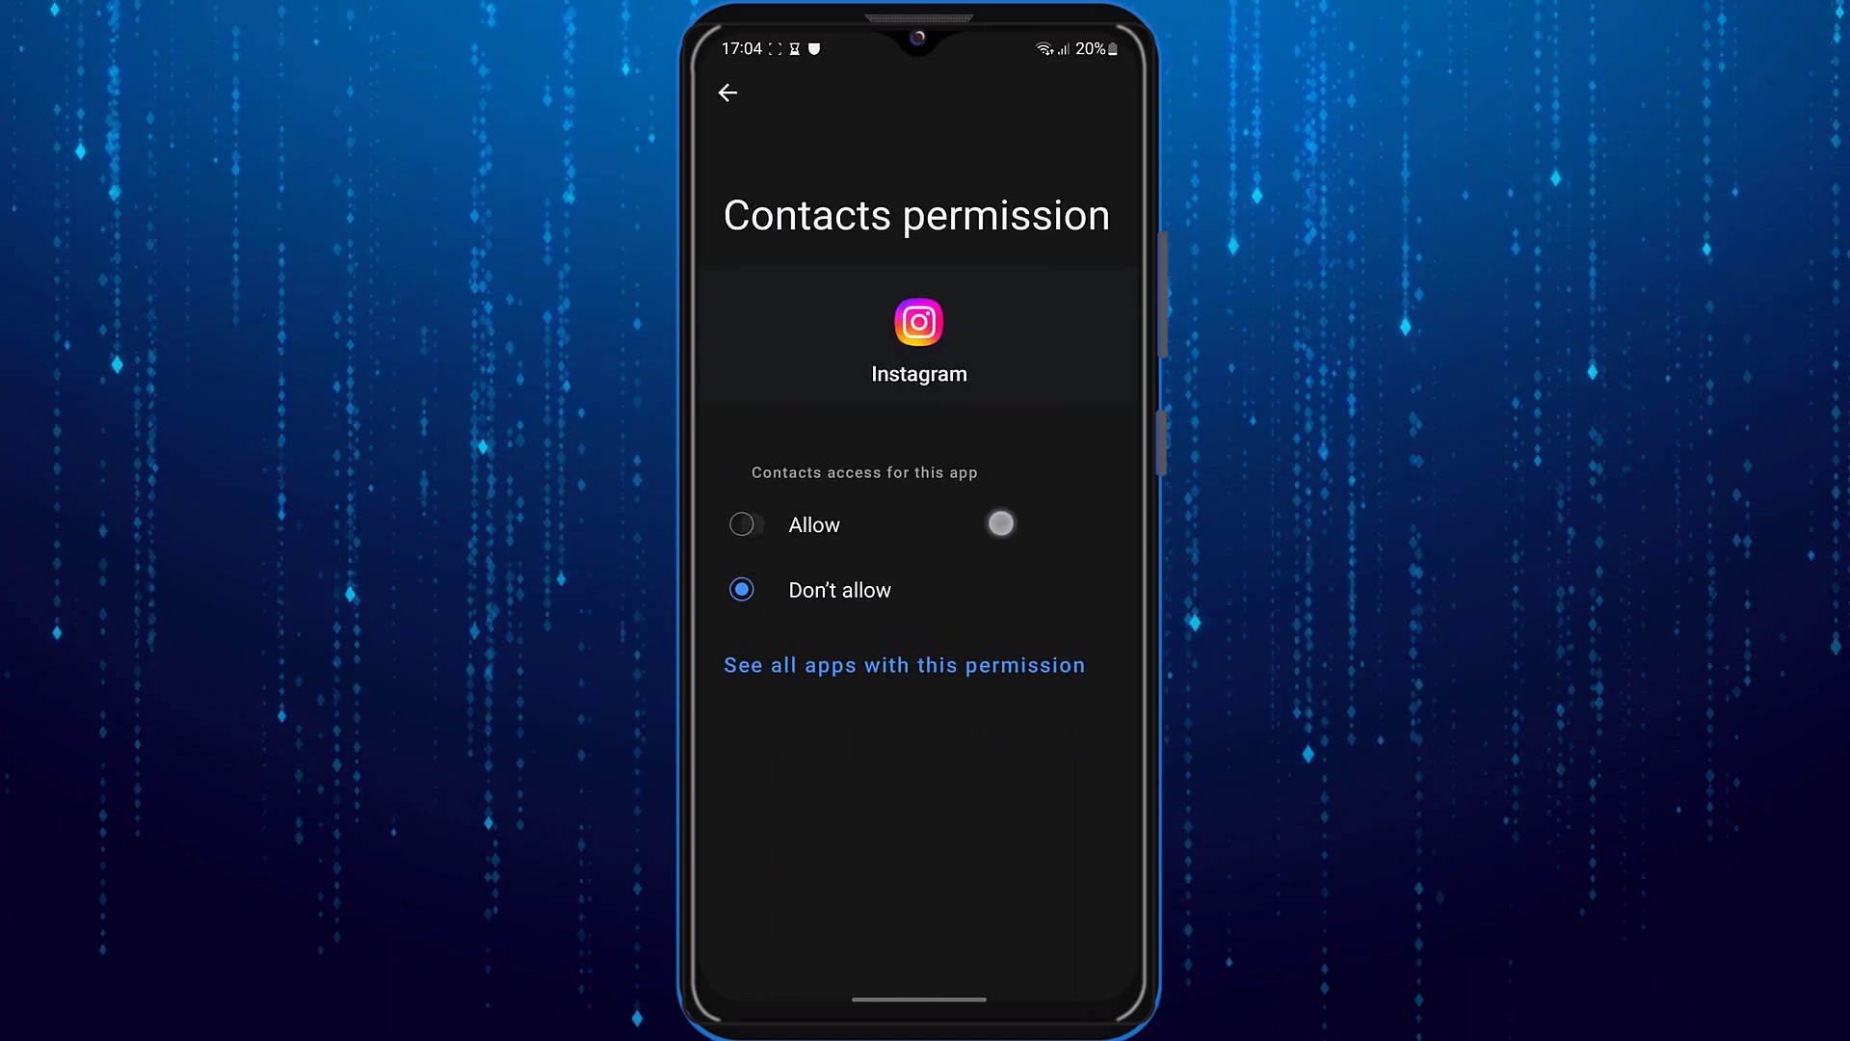
left_click_drag(1135, 599, 992, 598)
left_click(814, 735)
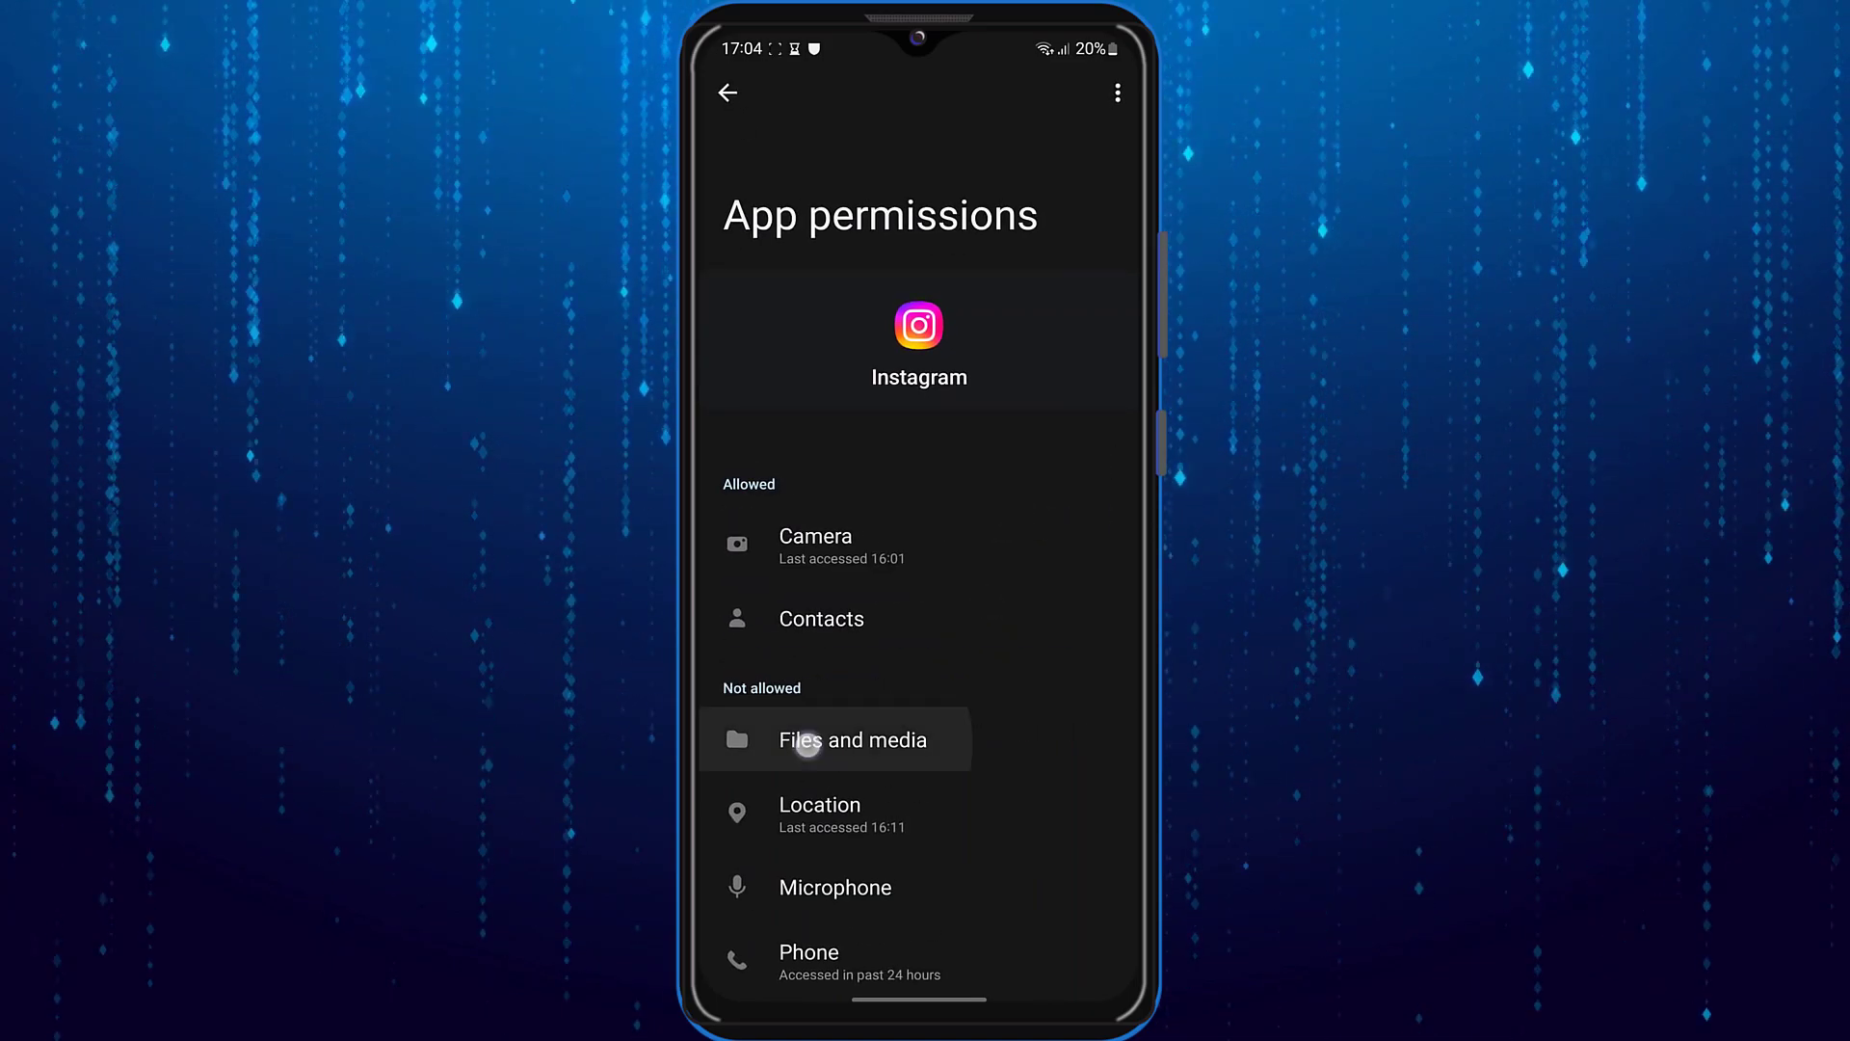
left_click(1002, 570)
left_click_drag(1135, 498, 1005, 498)
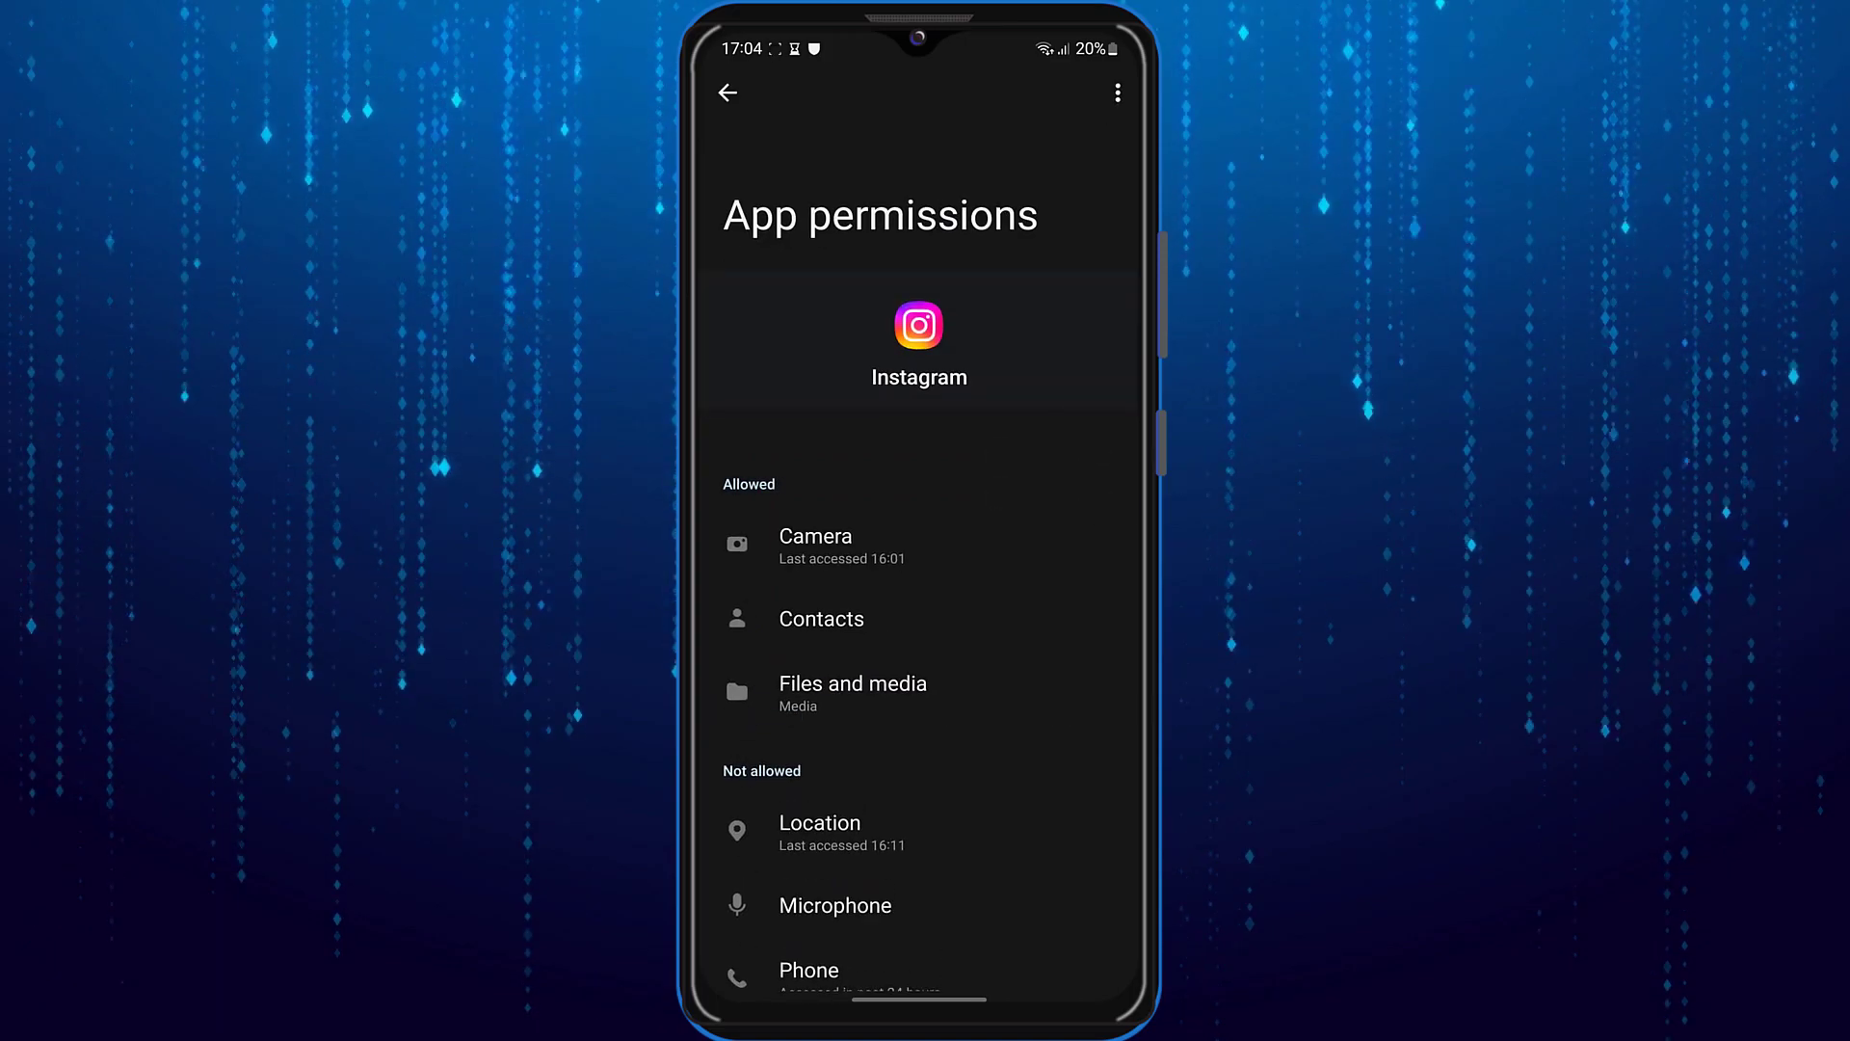
- Allow Instagram location and microphone while using the app, plus phone access
left_click(809, 822)
left_click(989, 523)
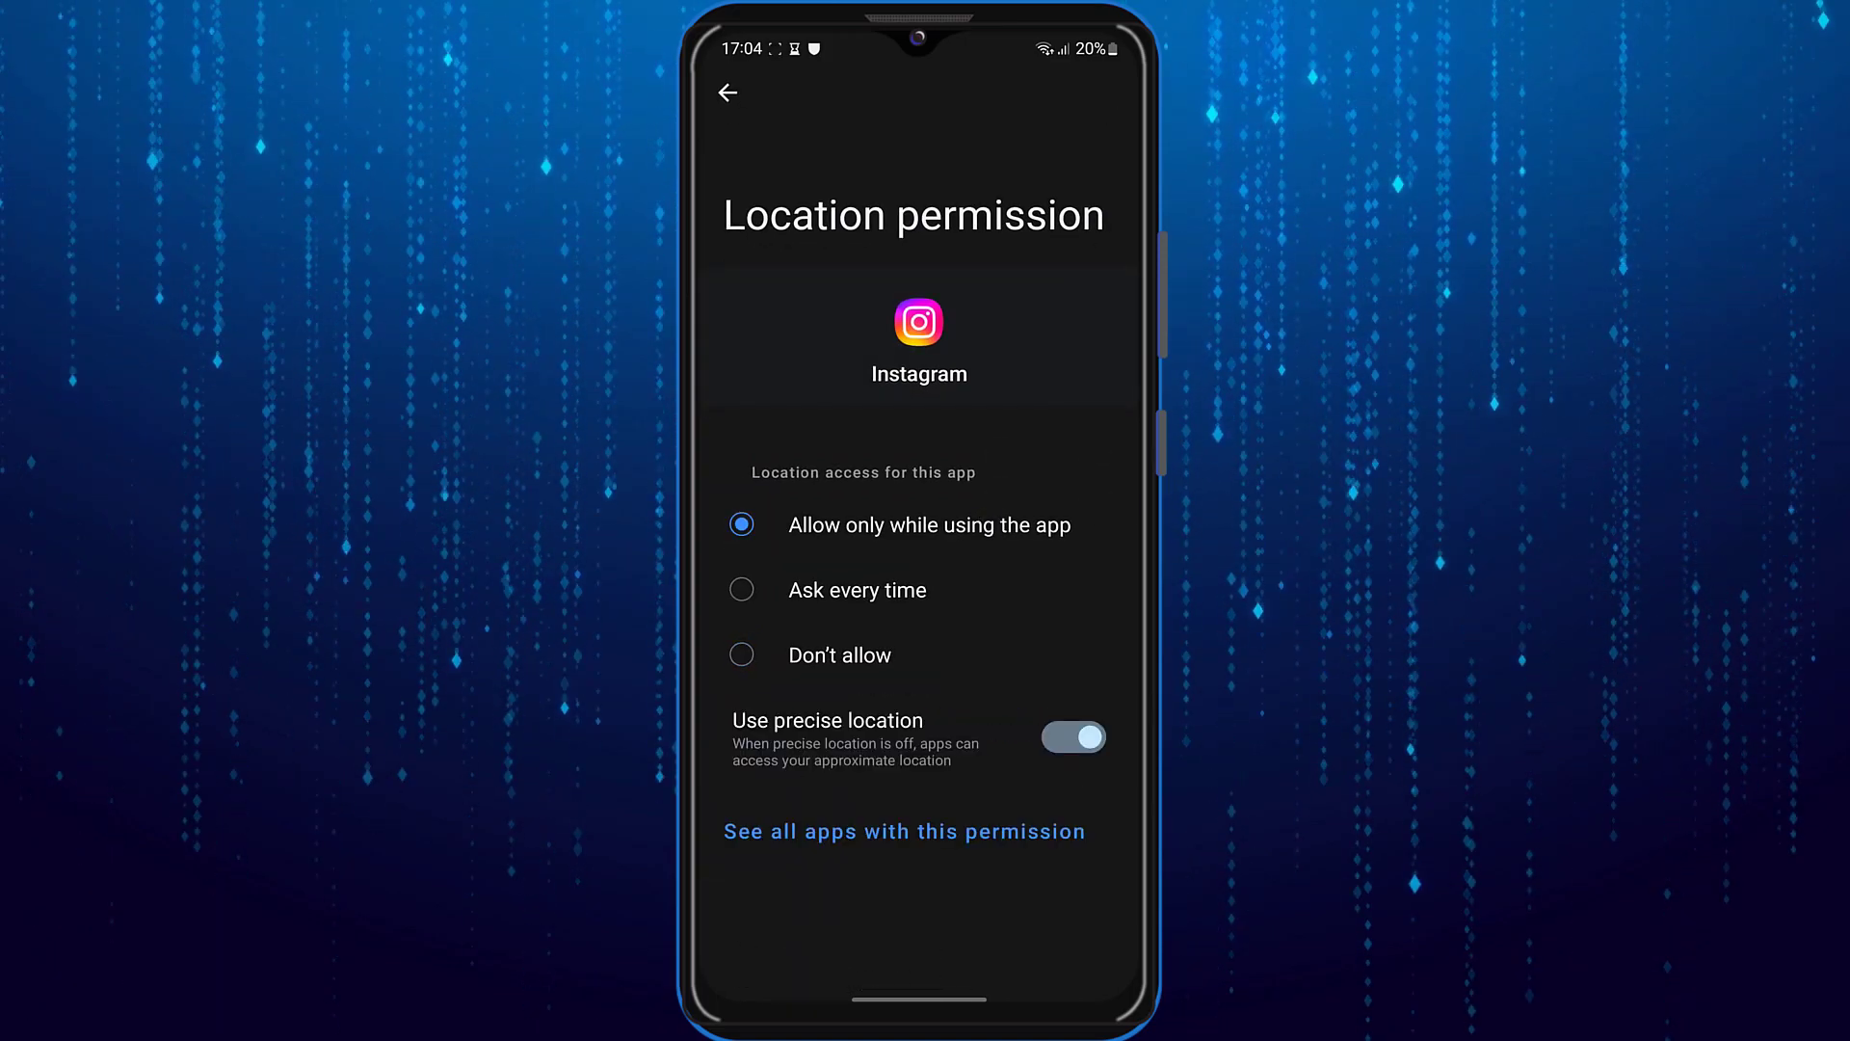
left_click_drag(1135, 484, 988, 484)
left_click(835, 904)
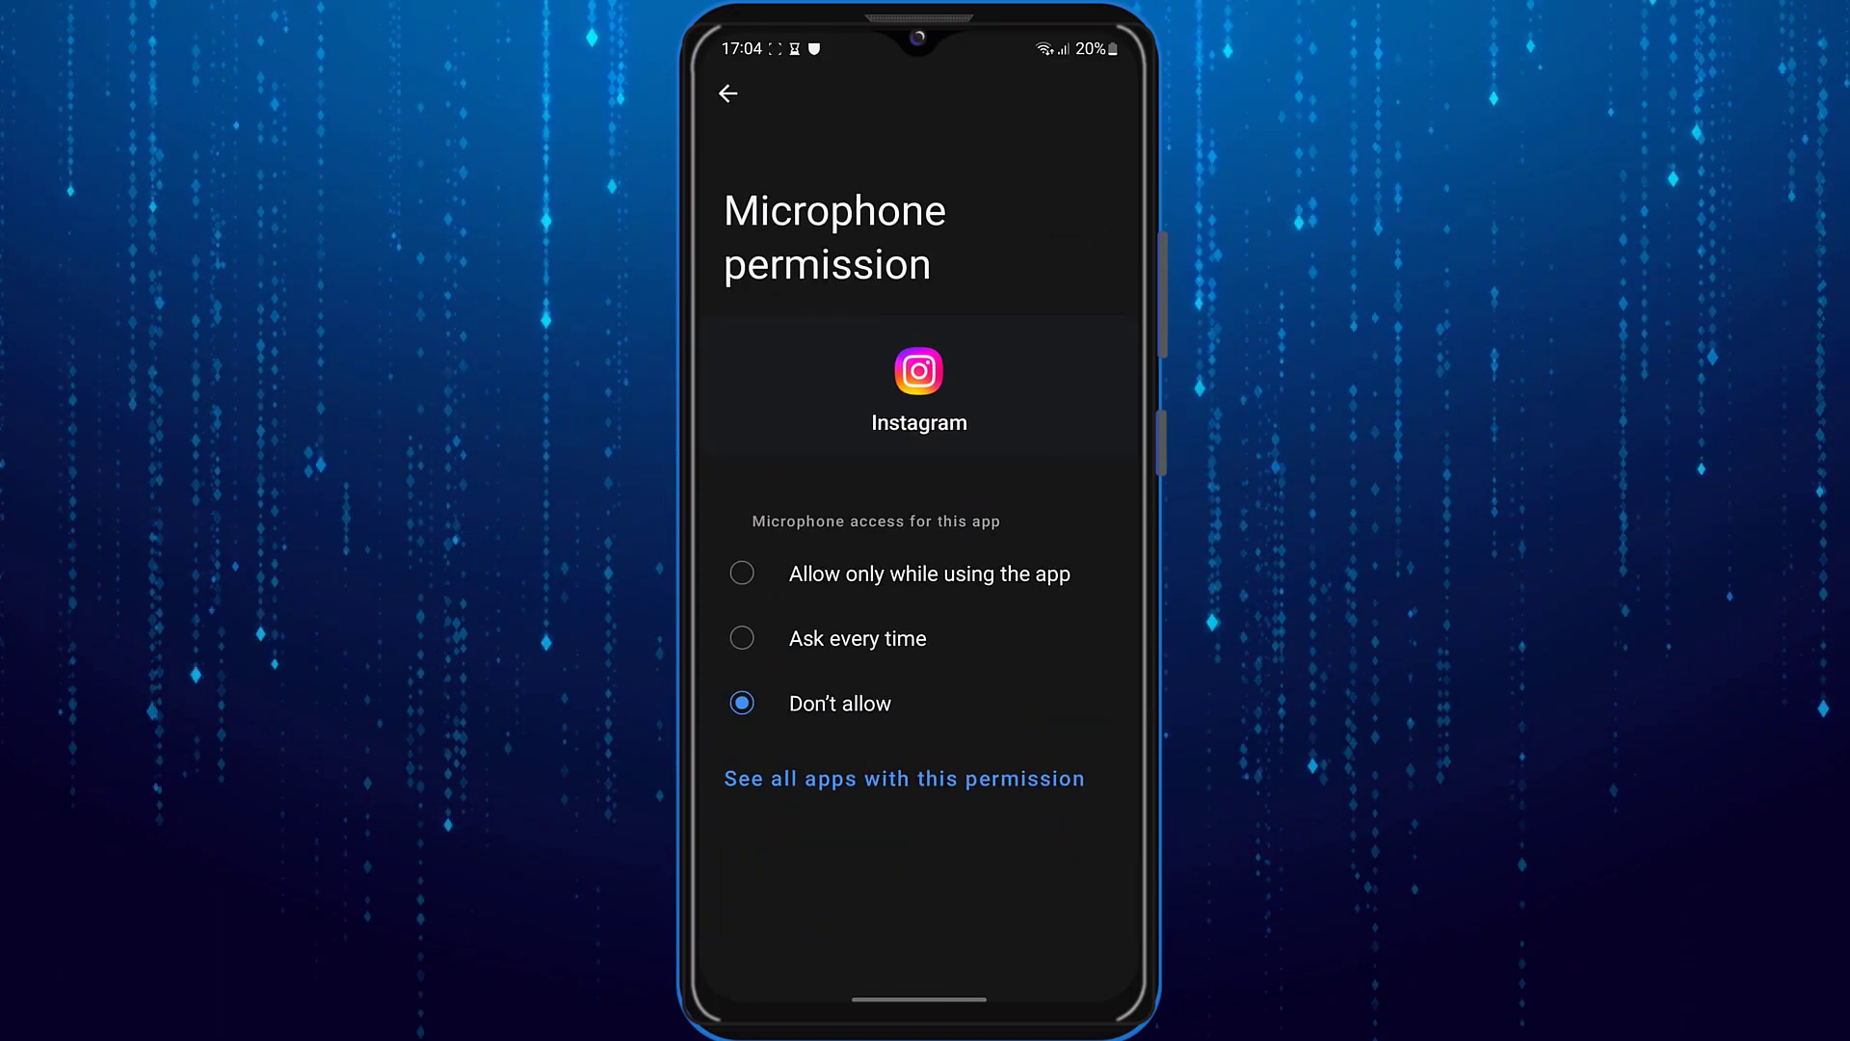
left_click(1021, 574)
mouse_move(1135, 515)
left_mouse_down()
mouse_move(981, 517)
mouse_move(1005, 440)
left_mouse_up()
left_click(1004, 771)
left_click(1007, 530)
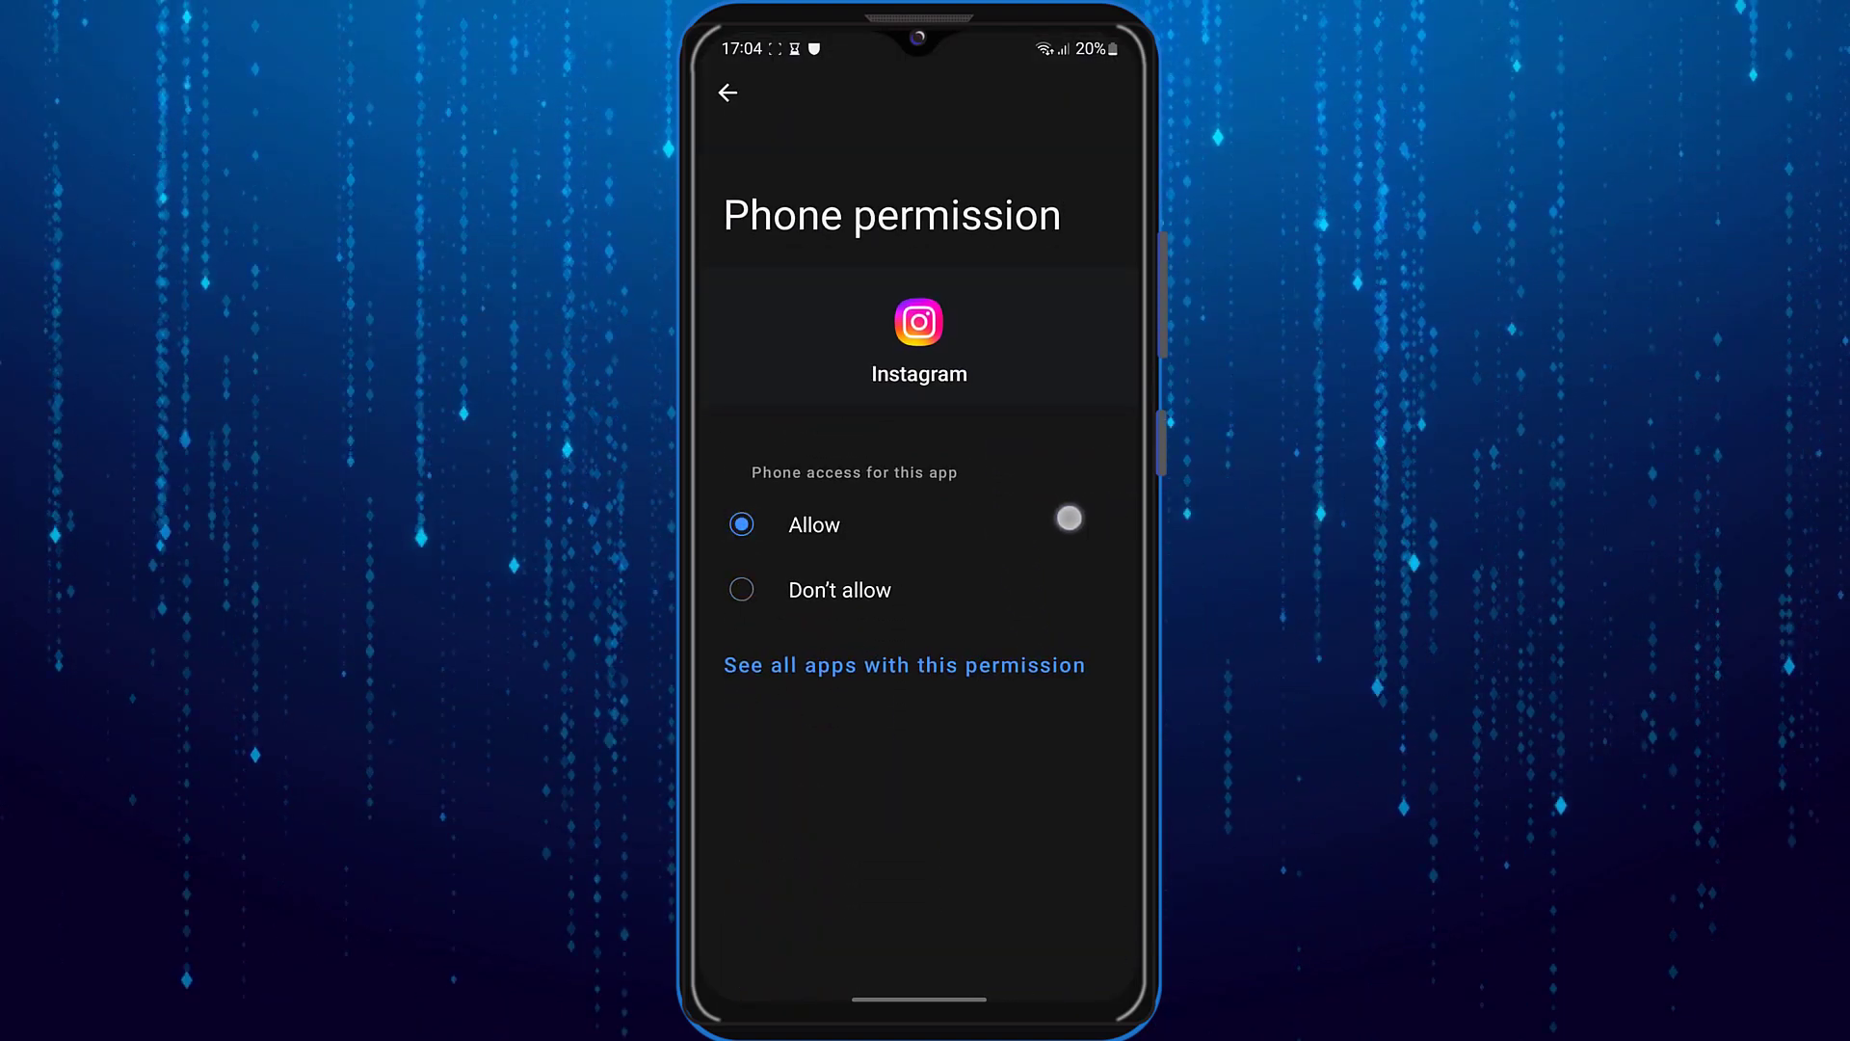
left_click_drag(1070, 517, 996, 509)
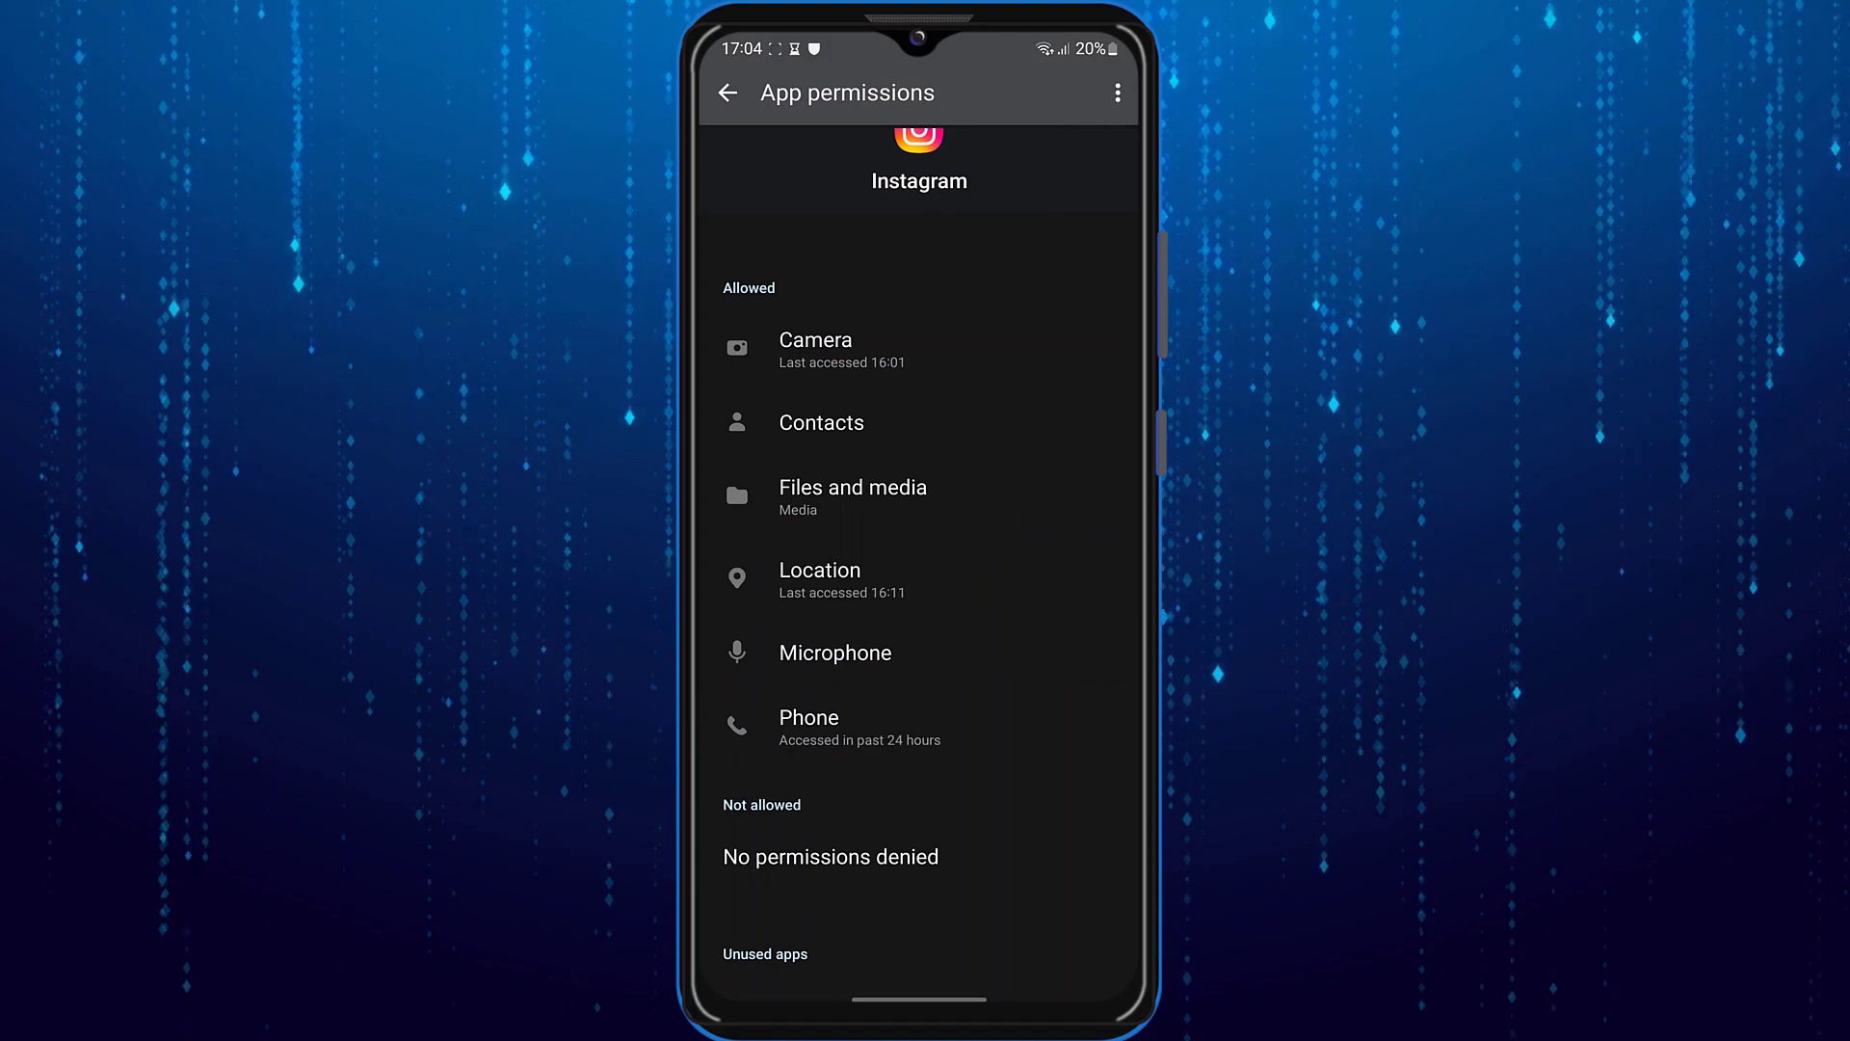
left_click_drag(1134, 514, 984, 515)
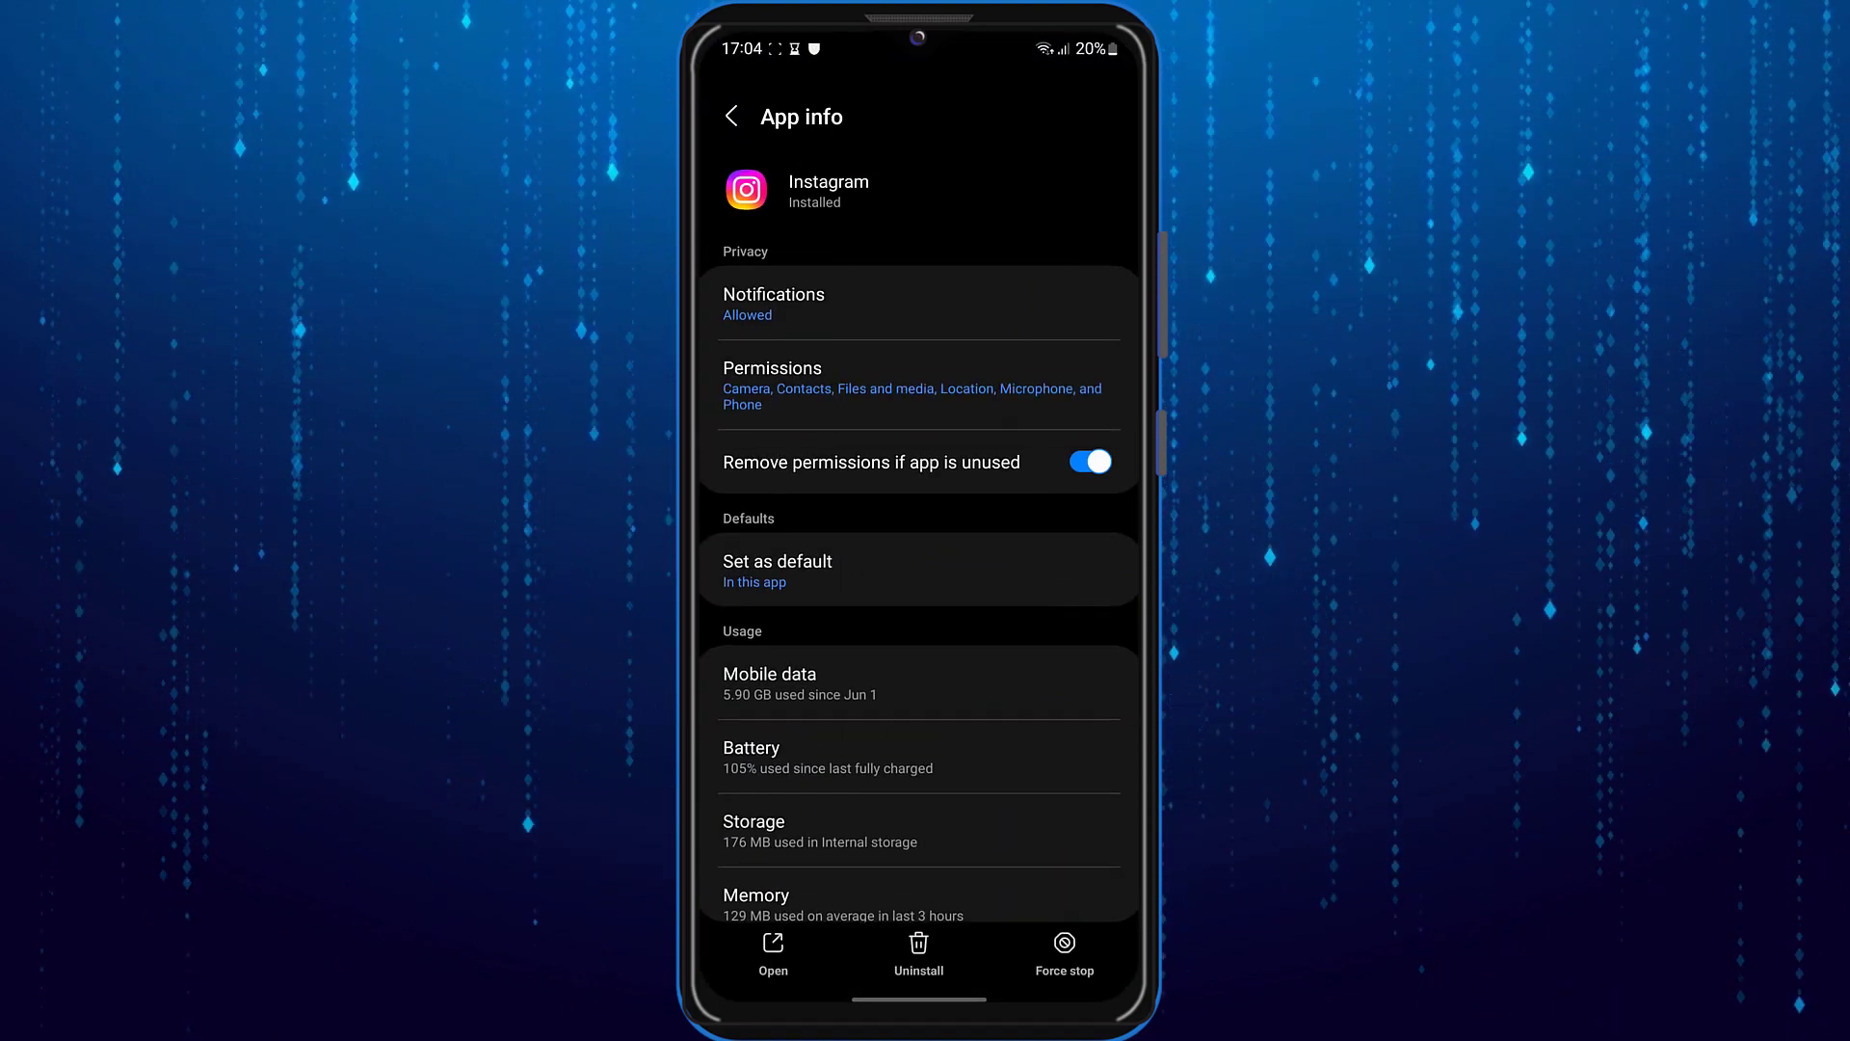
- Turn on 'Allow data usage while Data saver is on' in Instagram's Mobile data settings
left_click(997, 680)
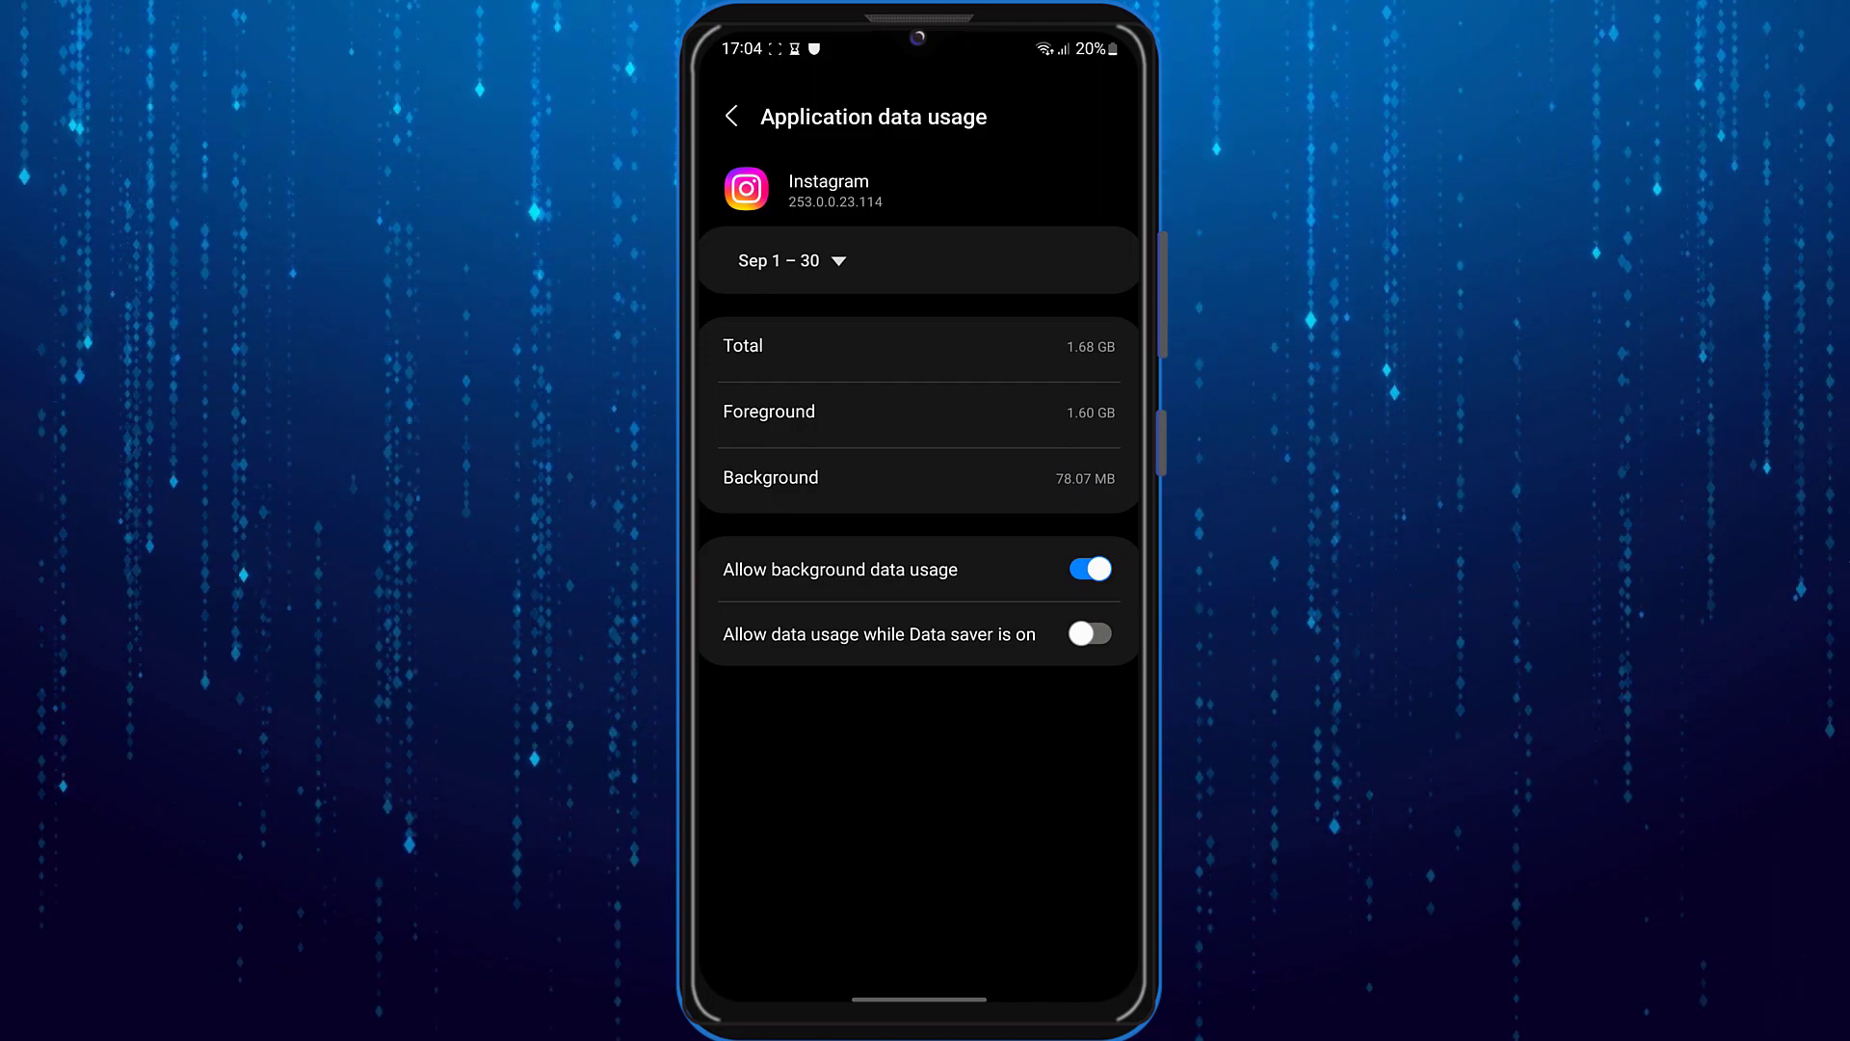
left_click(1091, 633)
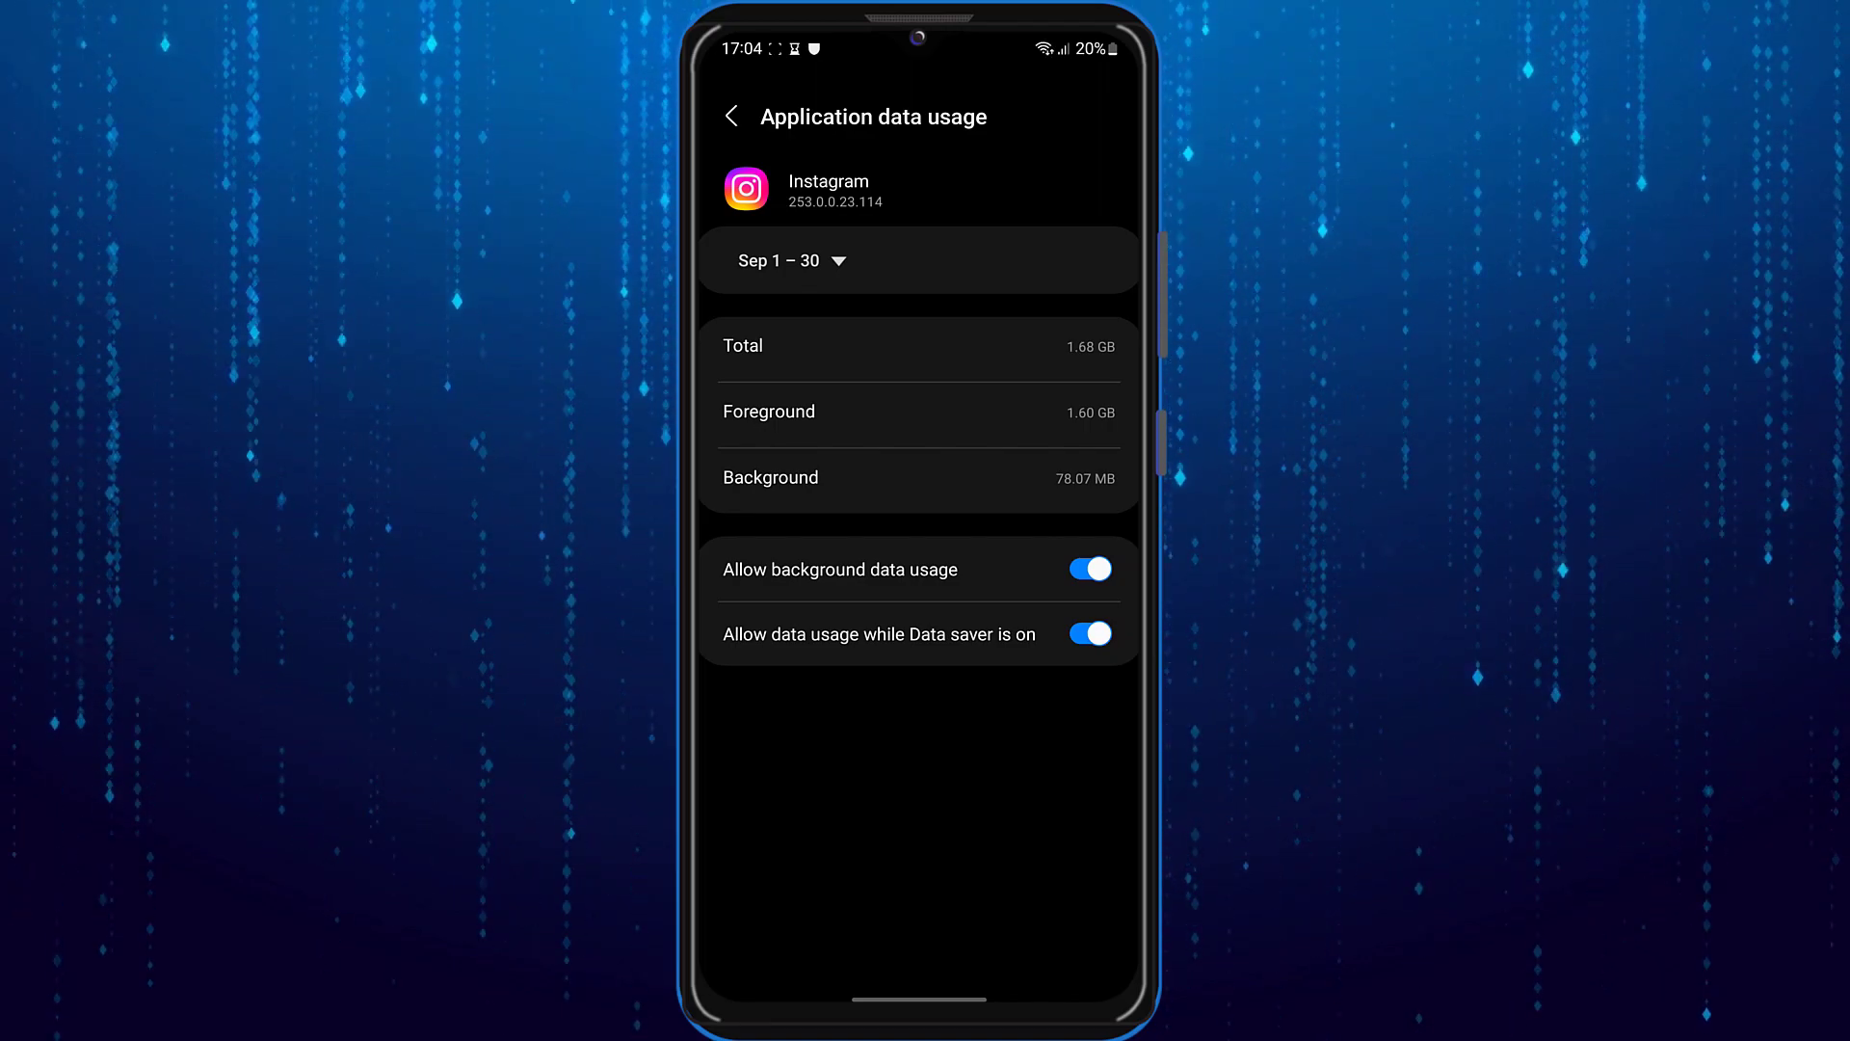
- Uninstall Instagram from its Google Play Store page
key("Home")
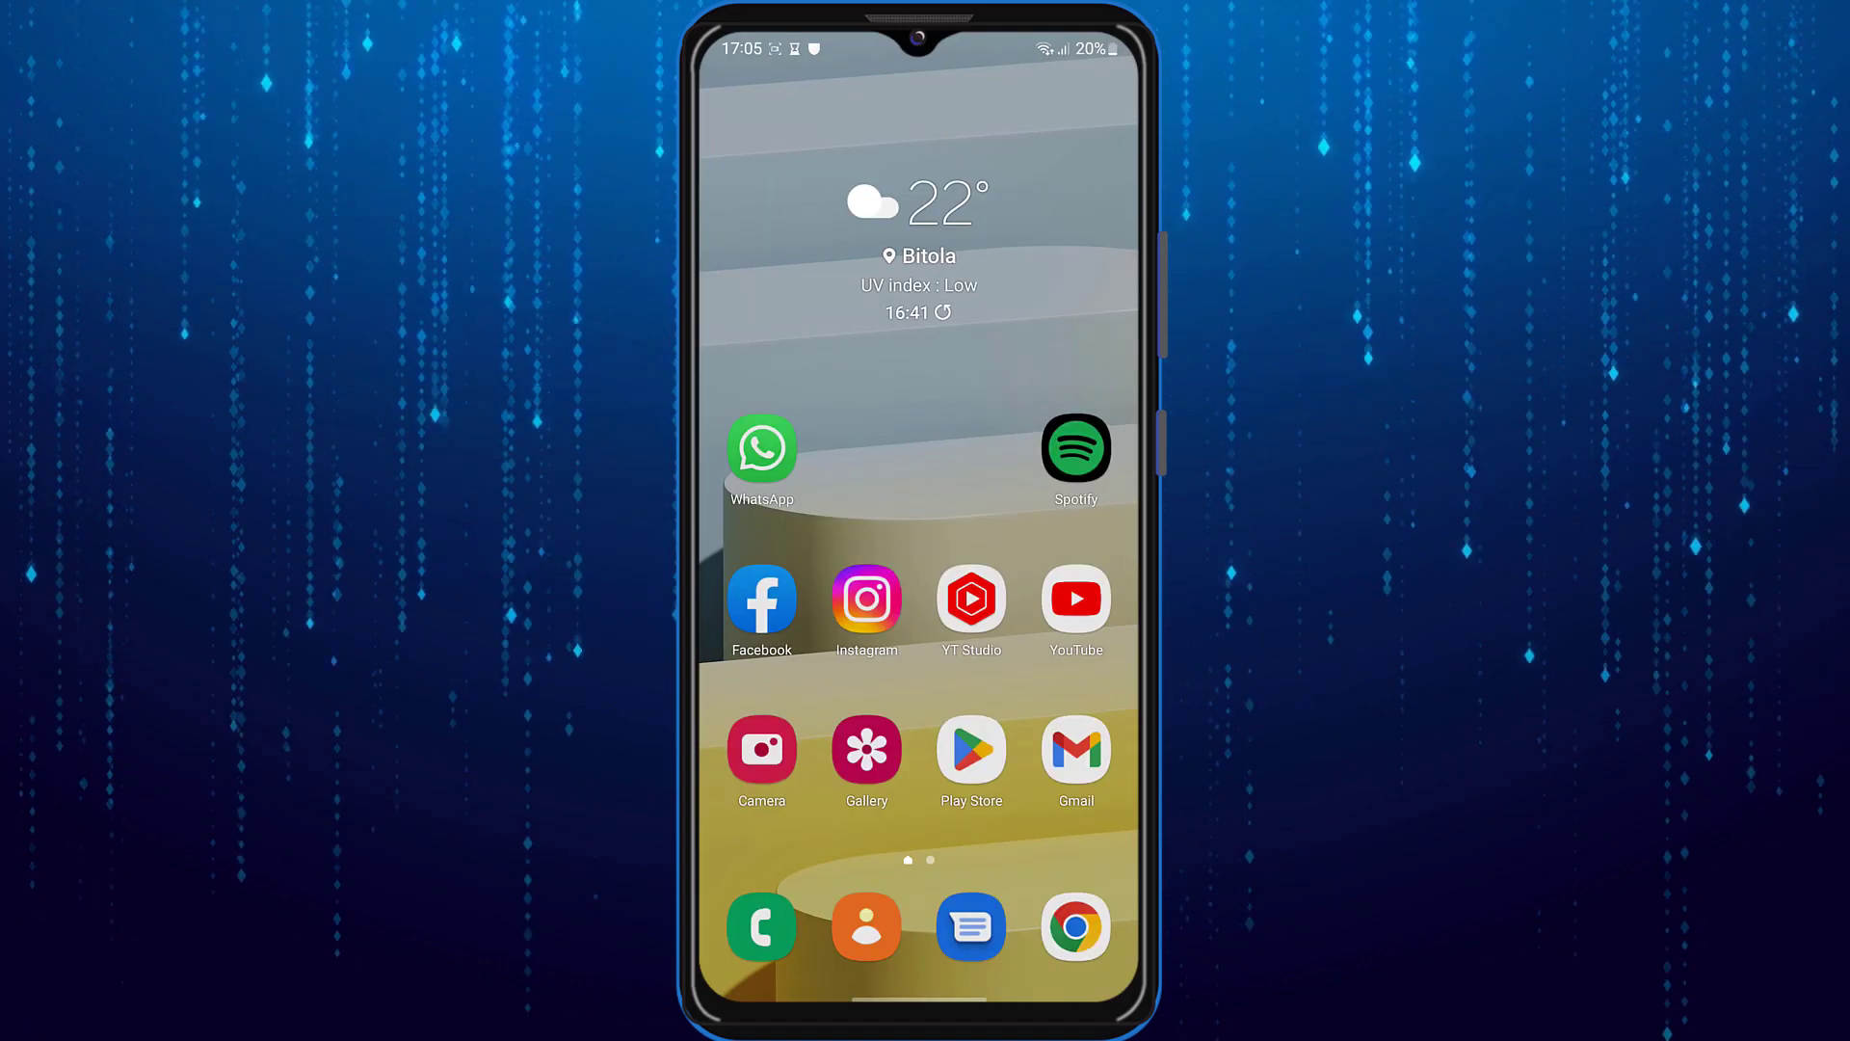
left_click(972, 748)
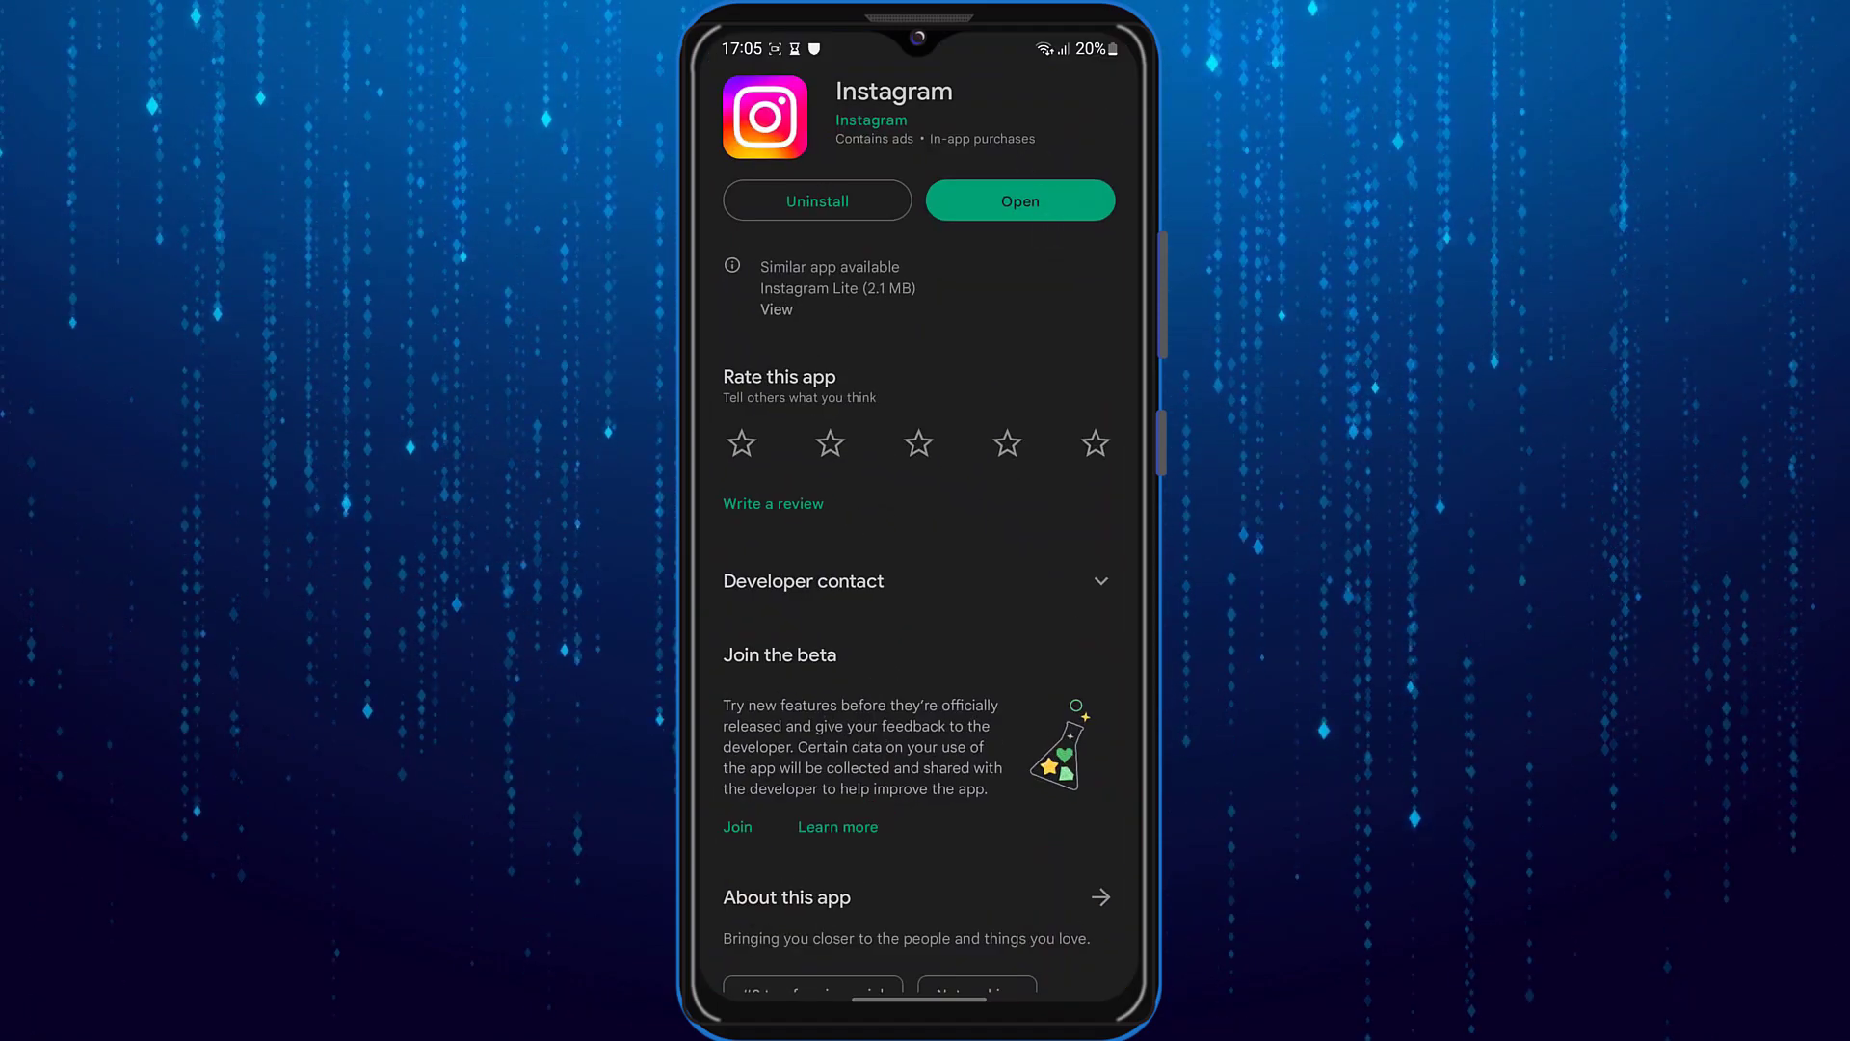
left_click_drag(1003, 129, 999, 281)
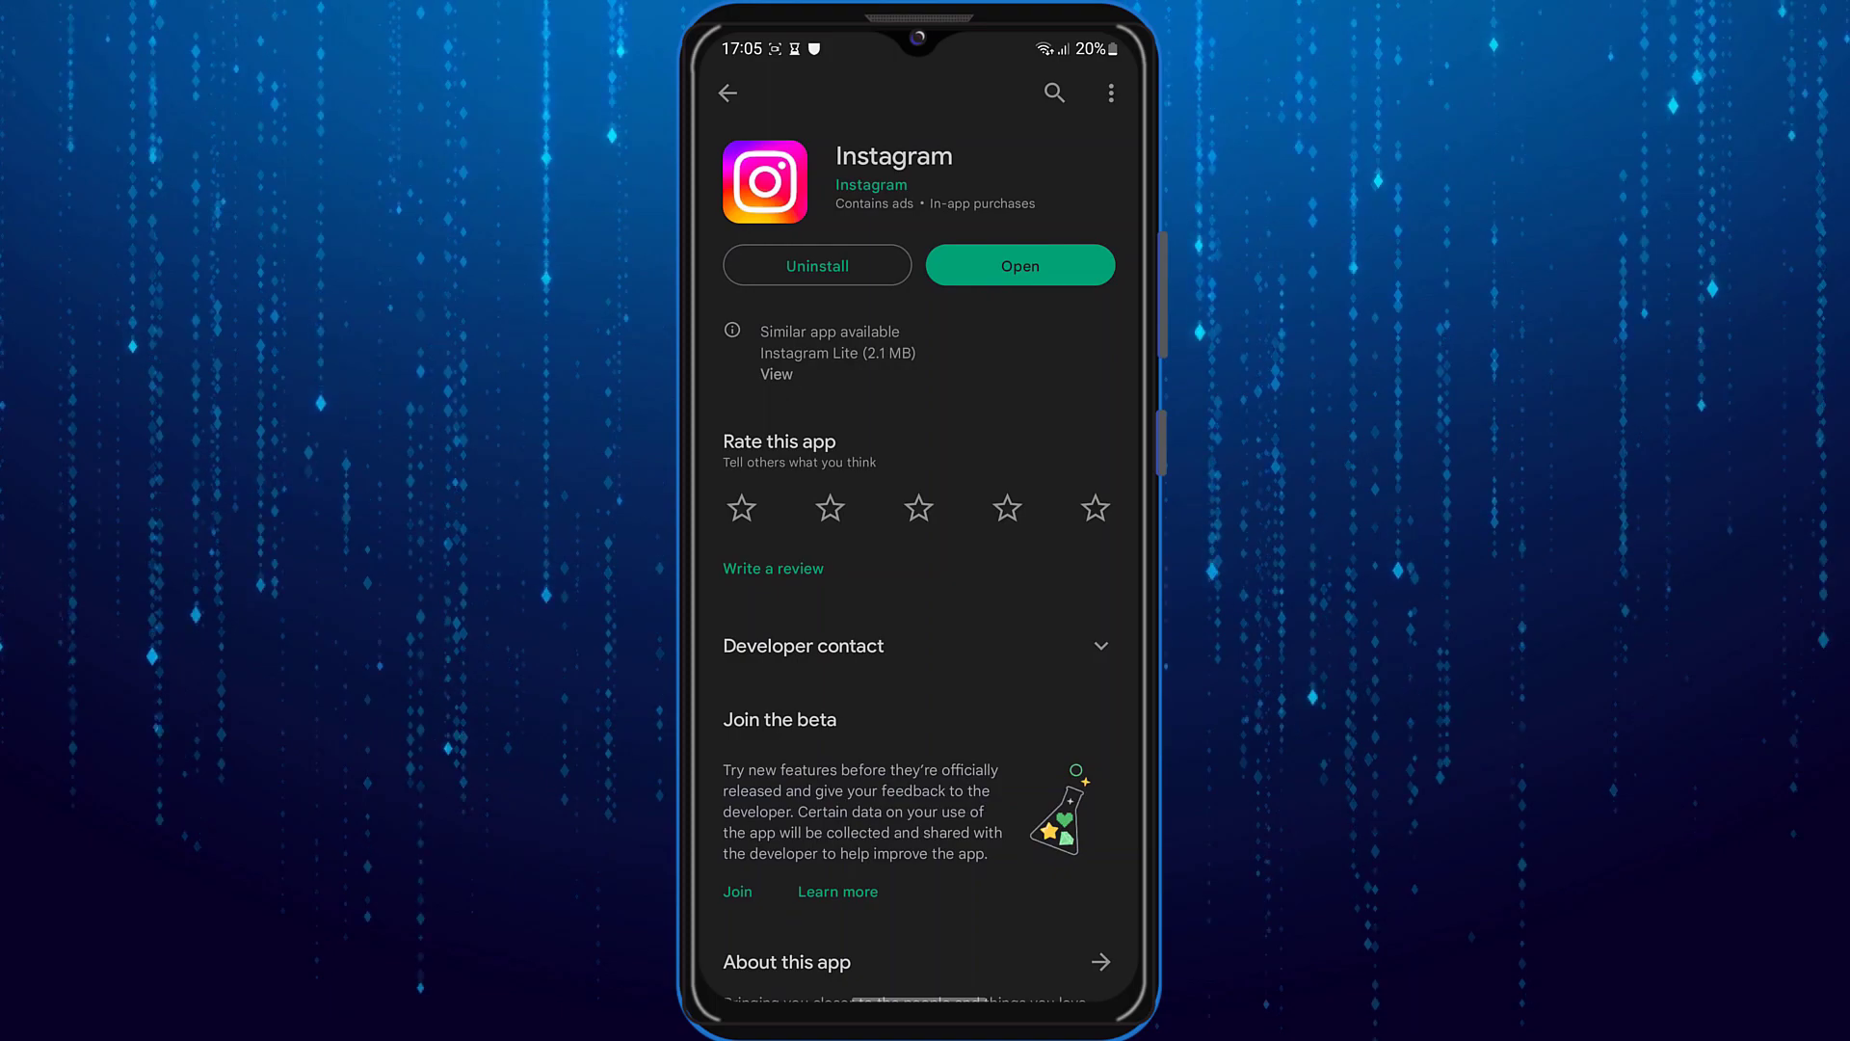
left_click(840, 264)
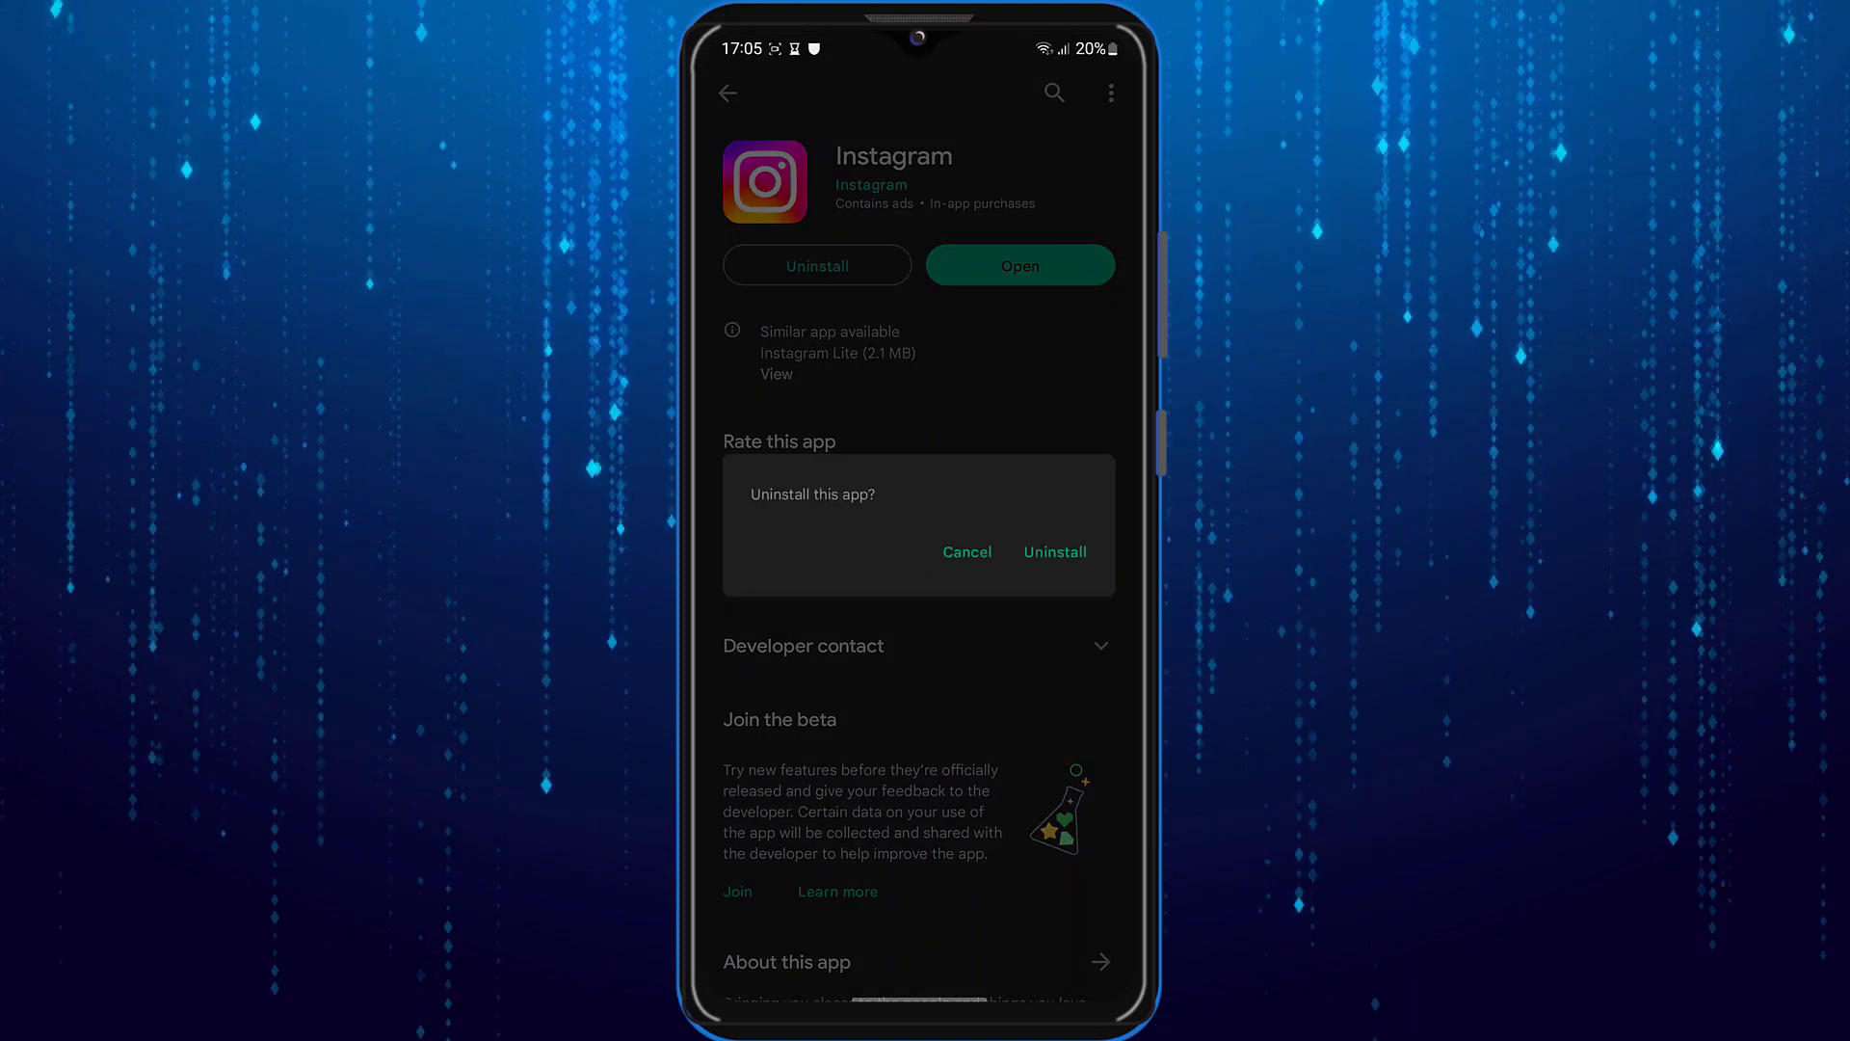
left_click(1056, 550)
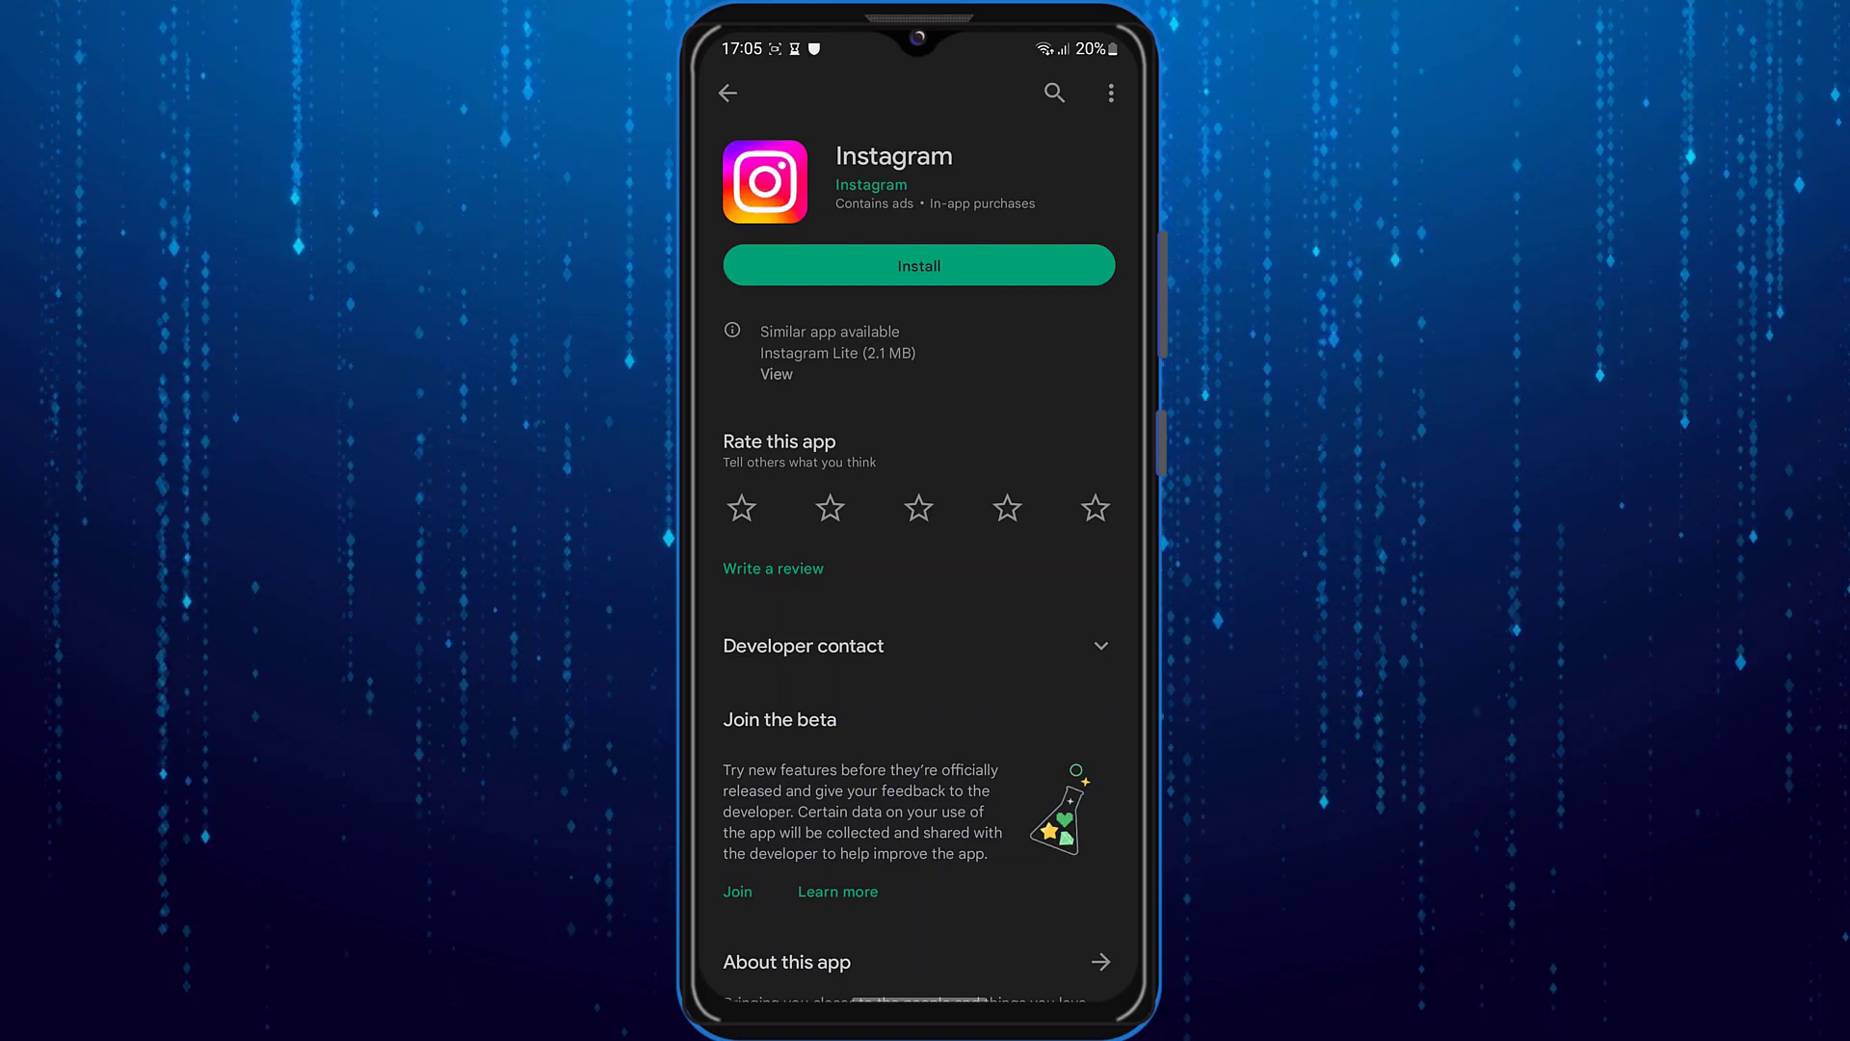
- Reinstall Instagram, then uninstall it again and return to the home screen
left_click(820, 270)
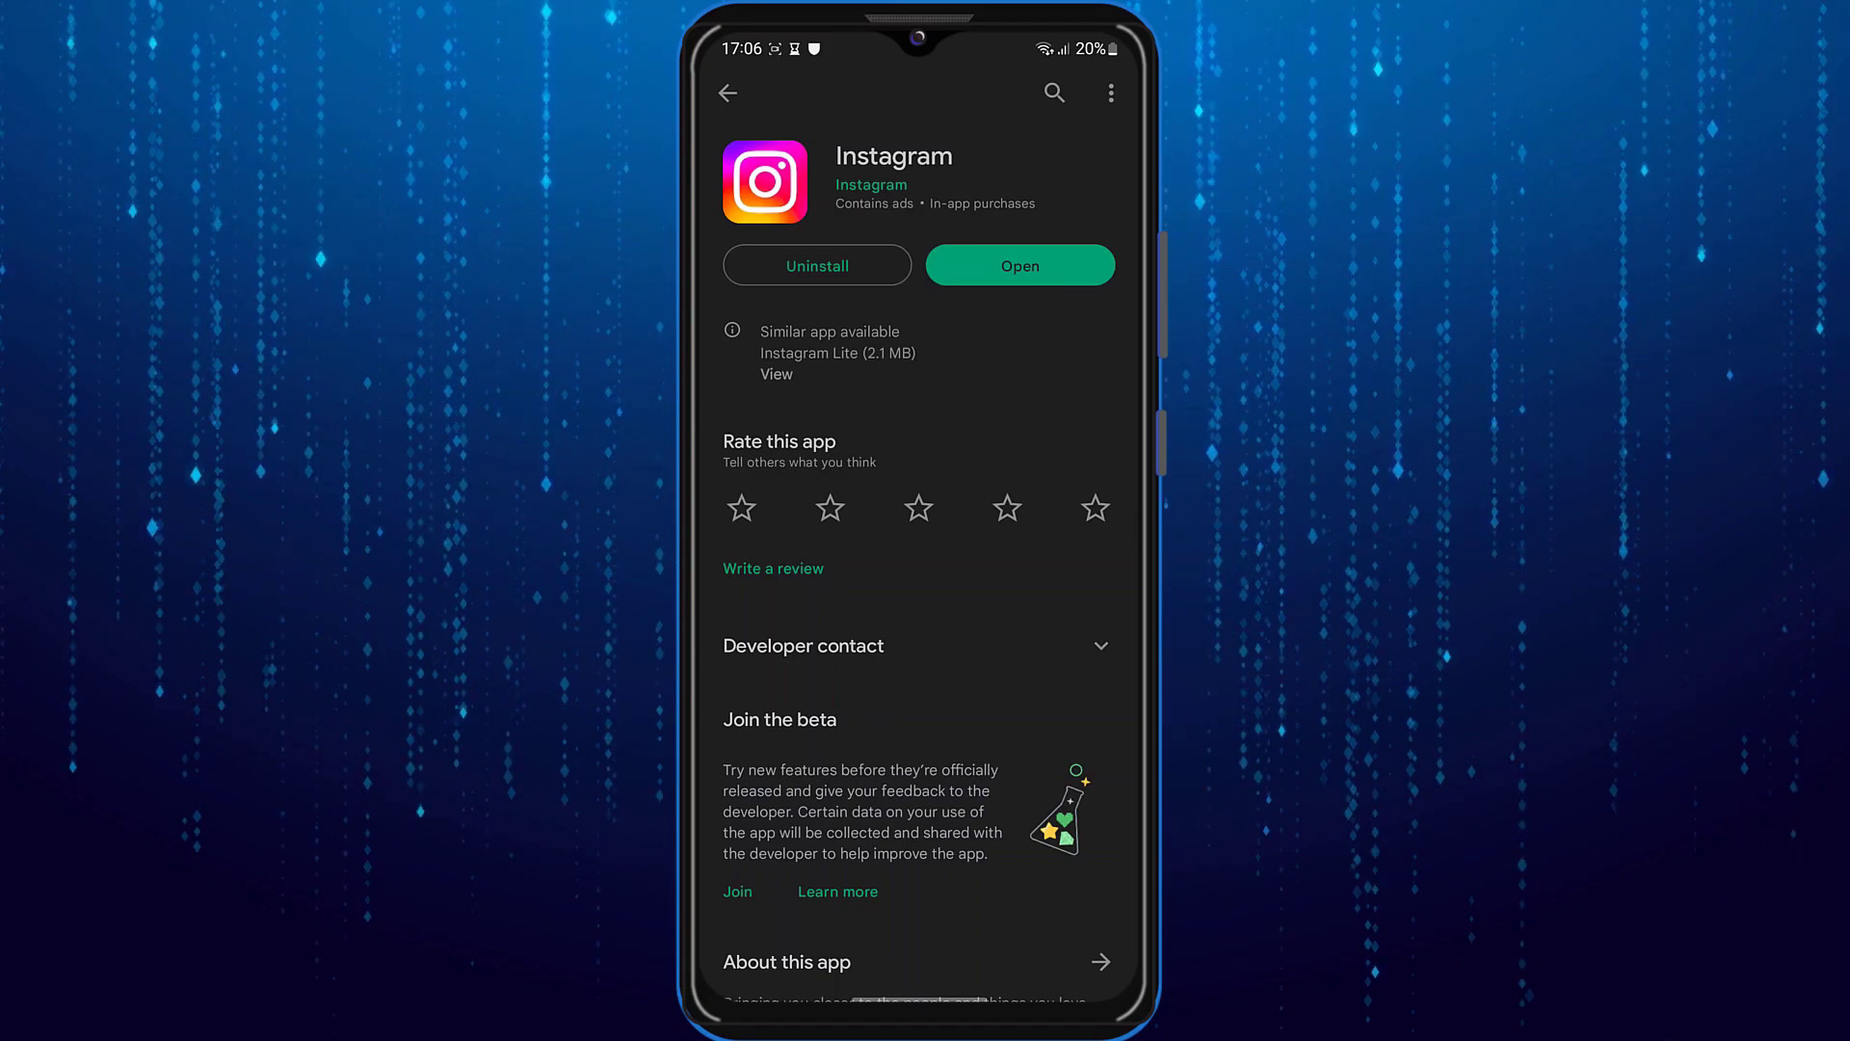
left_click(817, 266)
left_click(1068, 564)
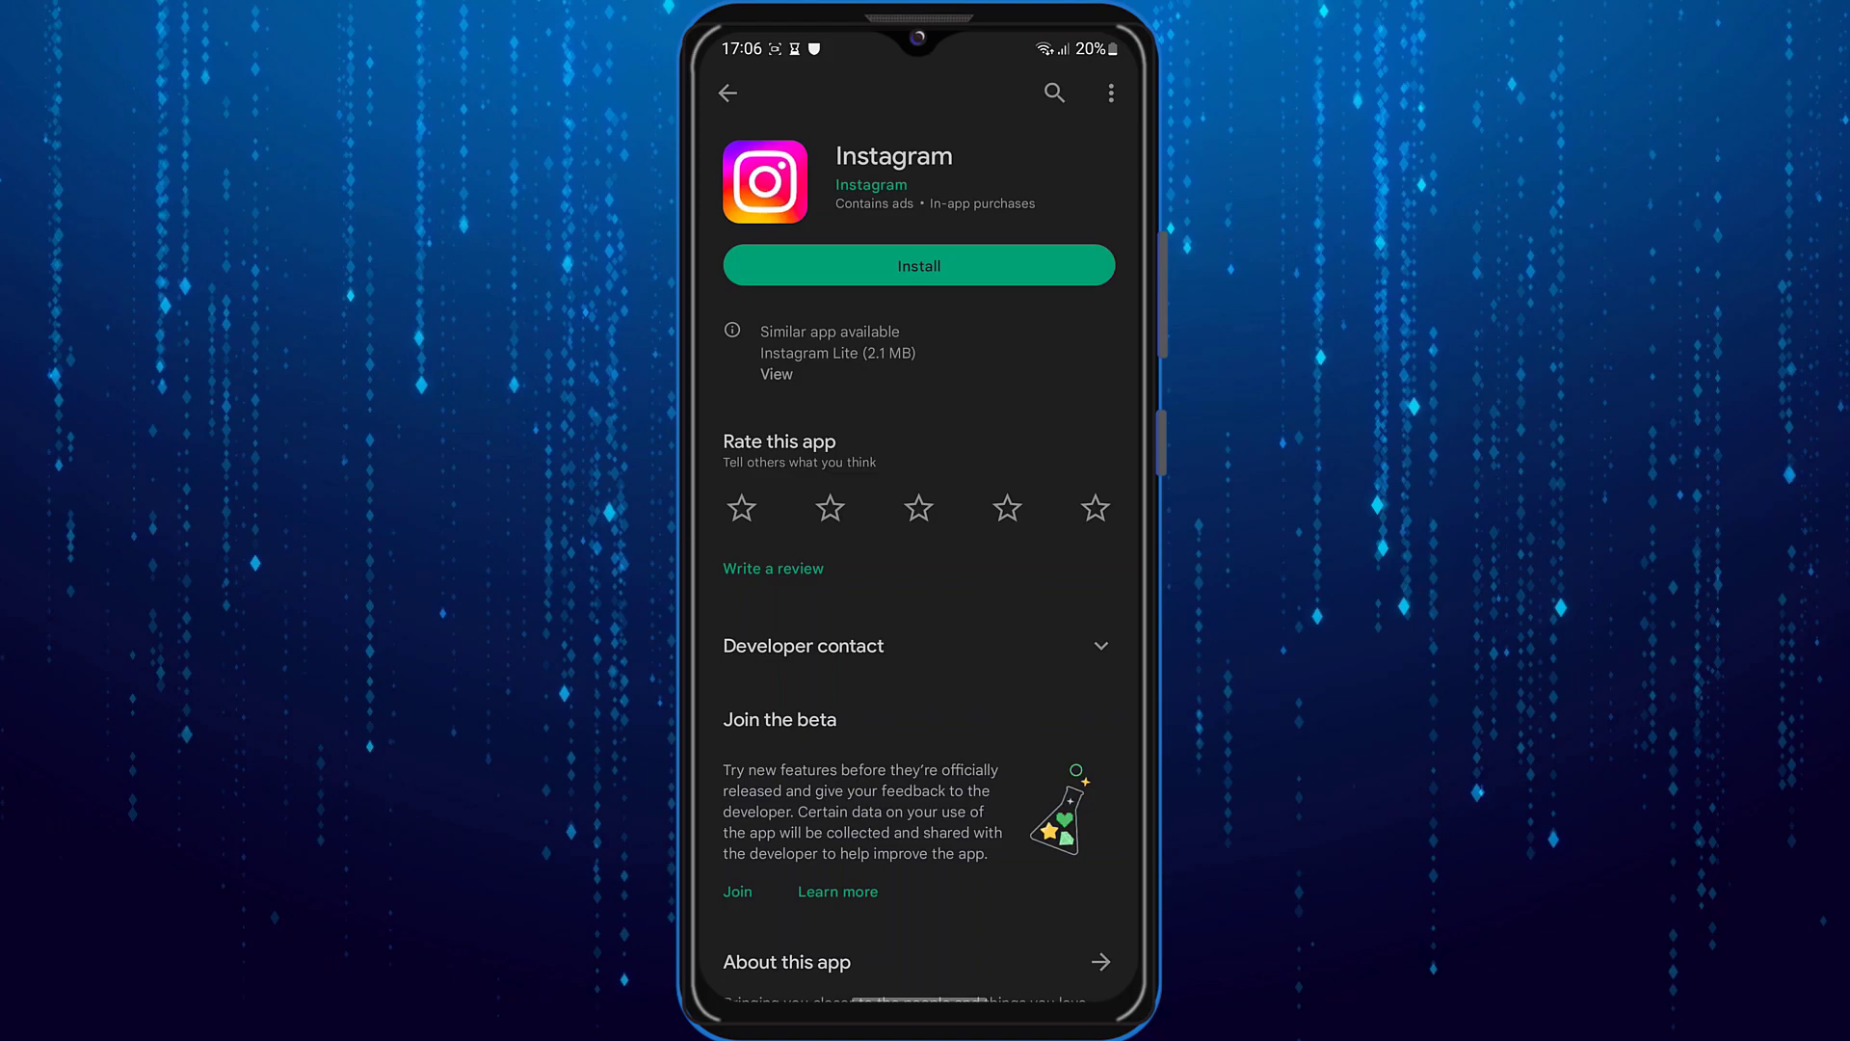
left_click_drag(933, 950, 934, 723)
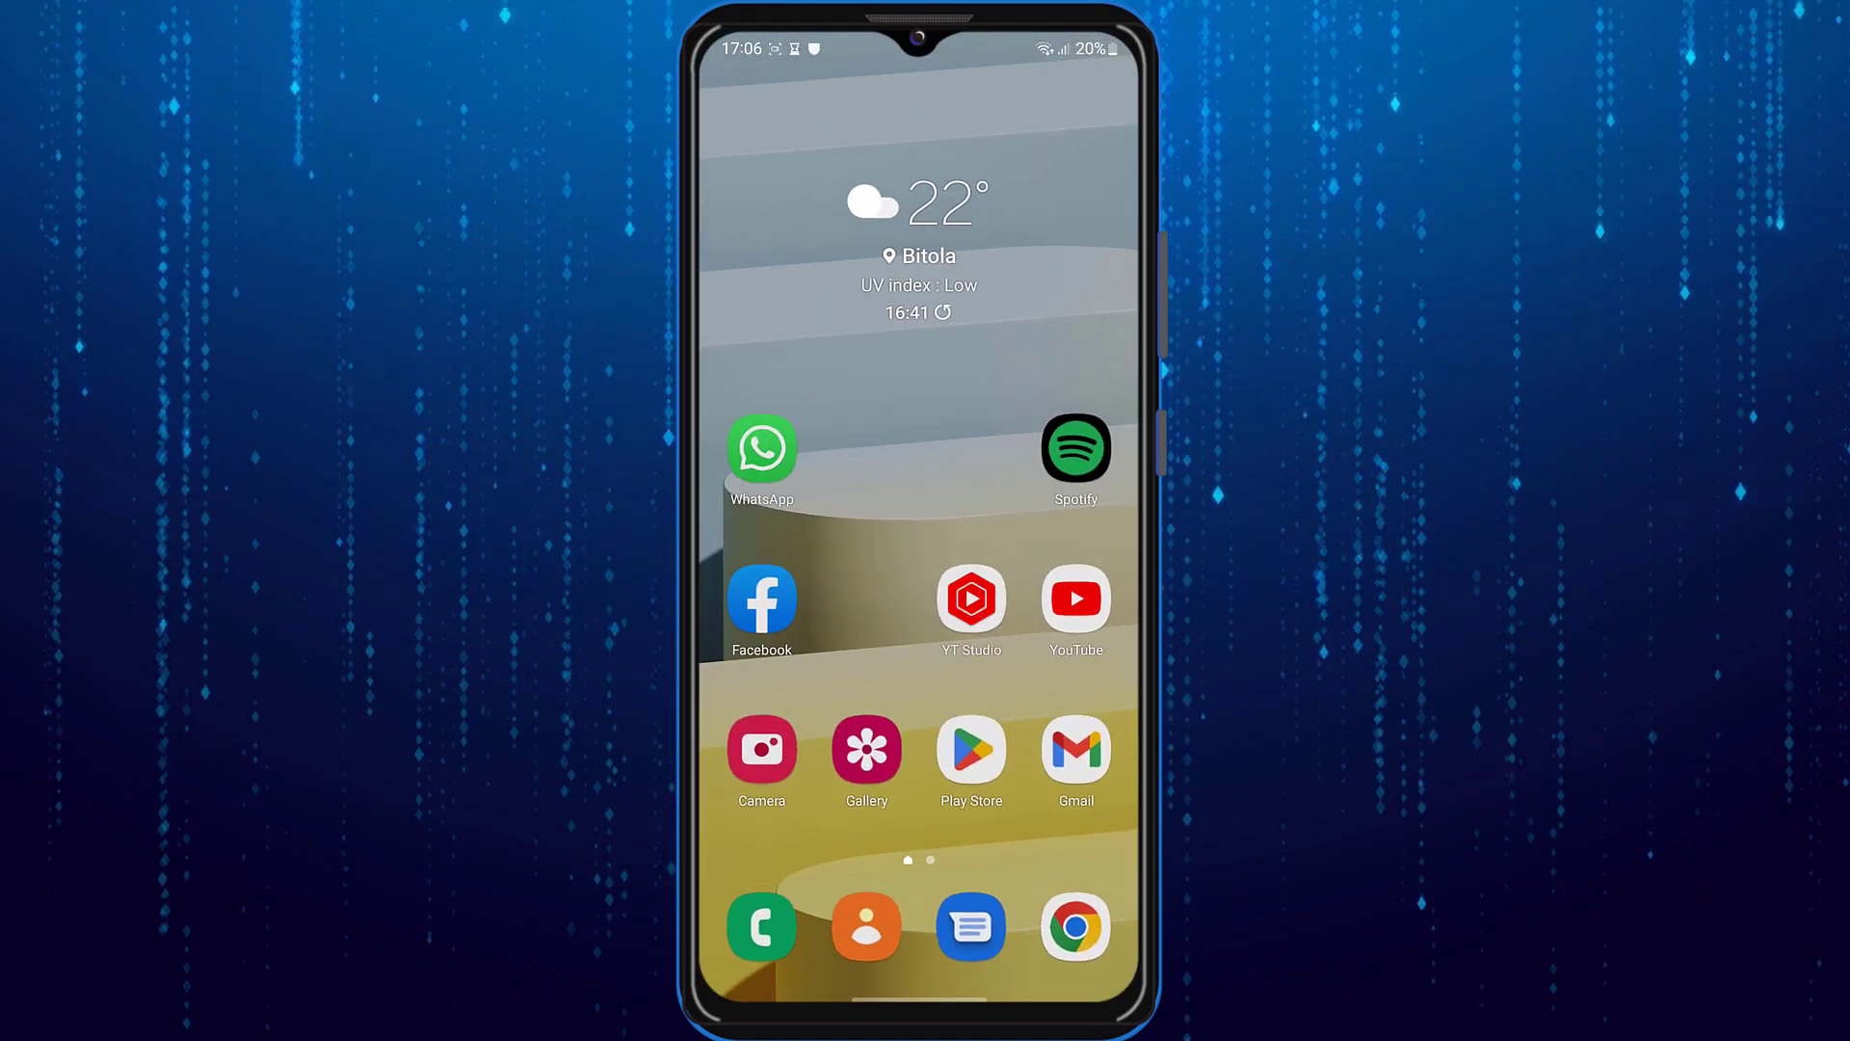
- Search Google in Chrome for 'instagram uptodown'
left_click(1072, 934)
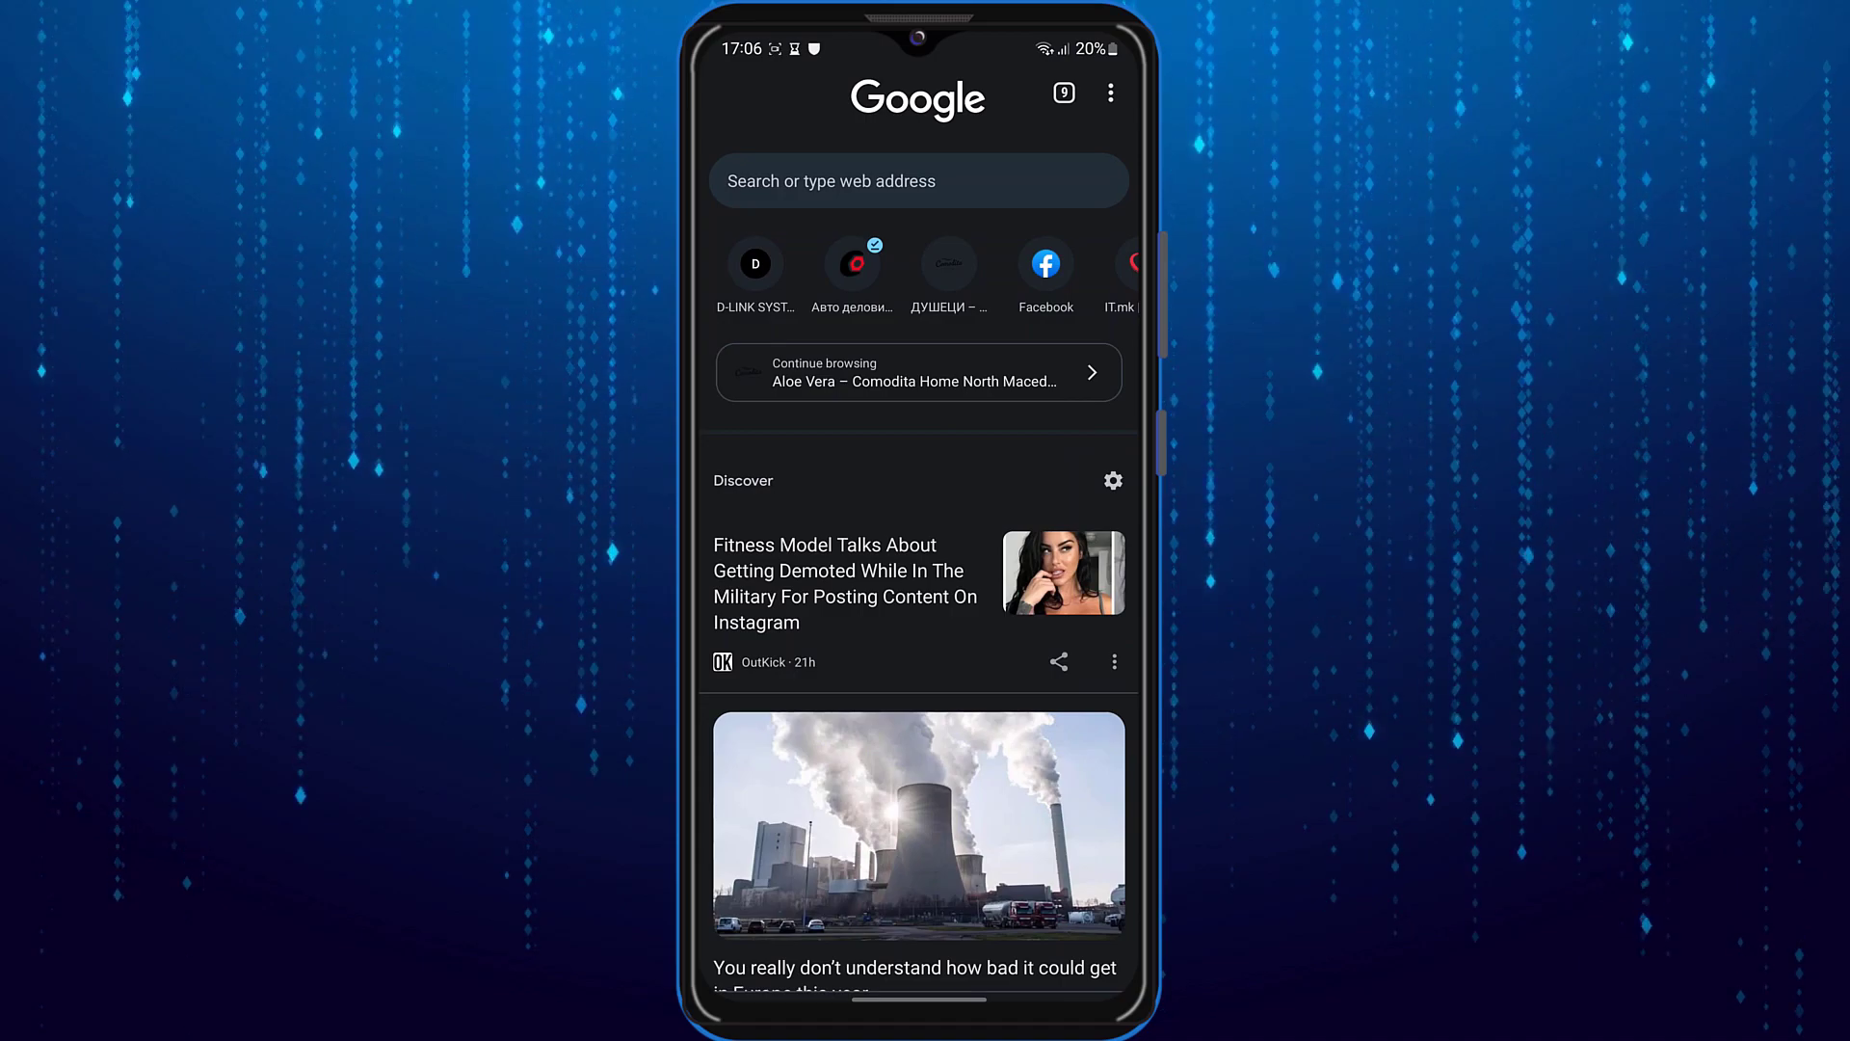
left_click(917, 181)
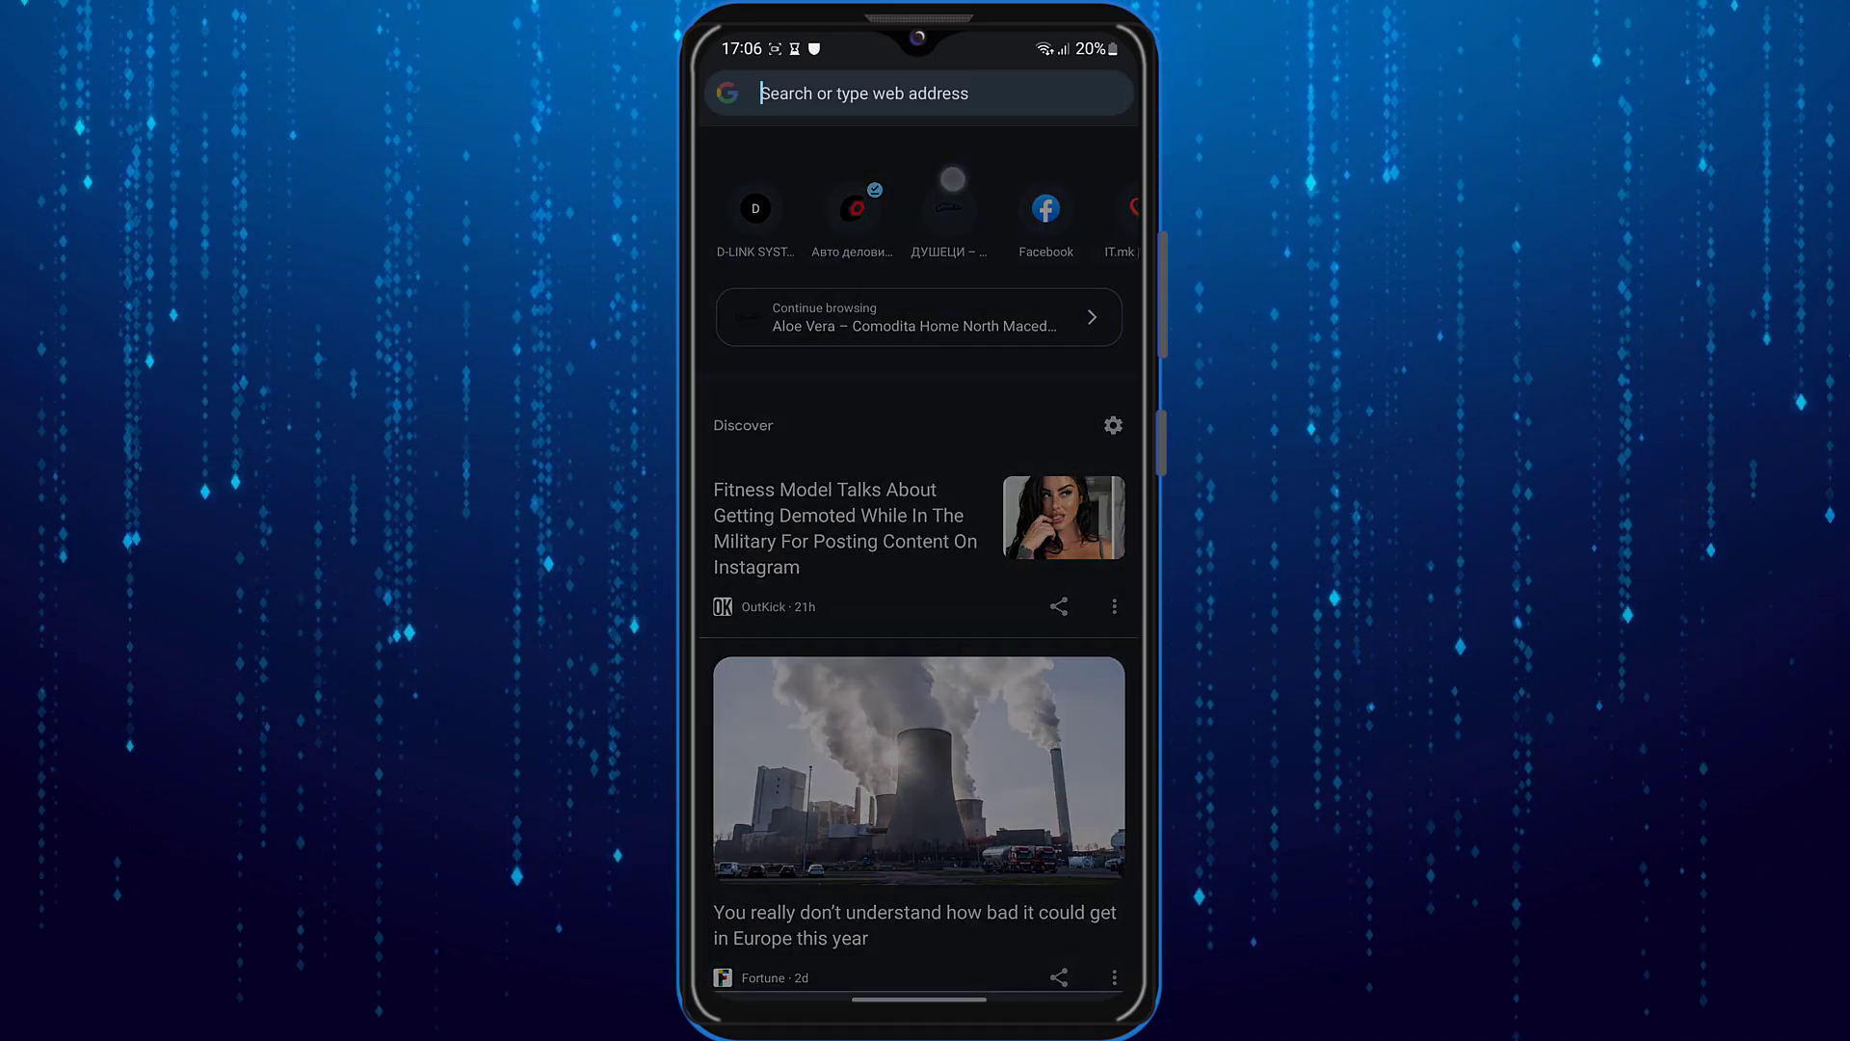
type("instag")
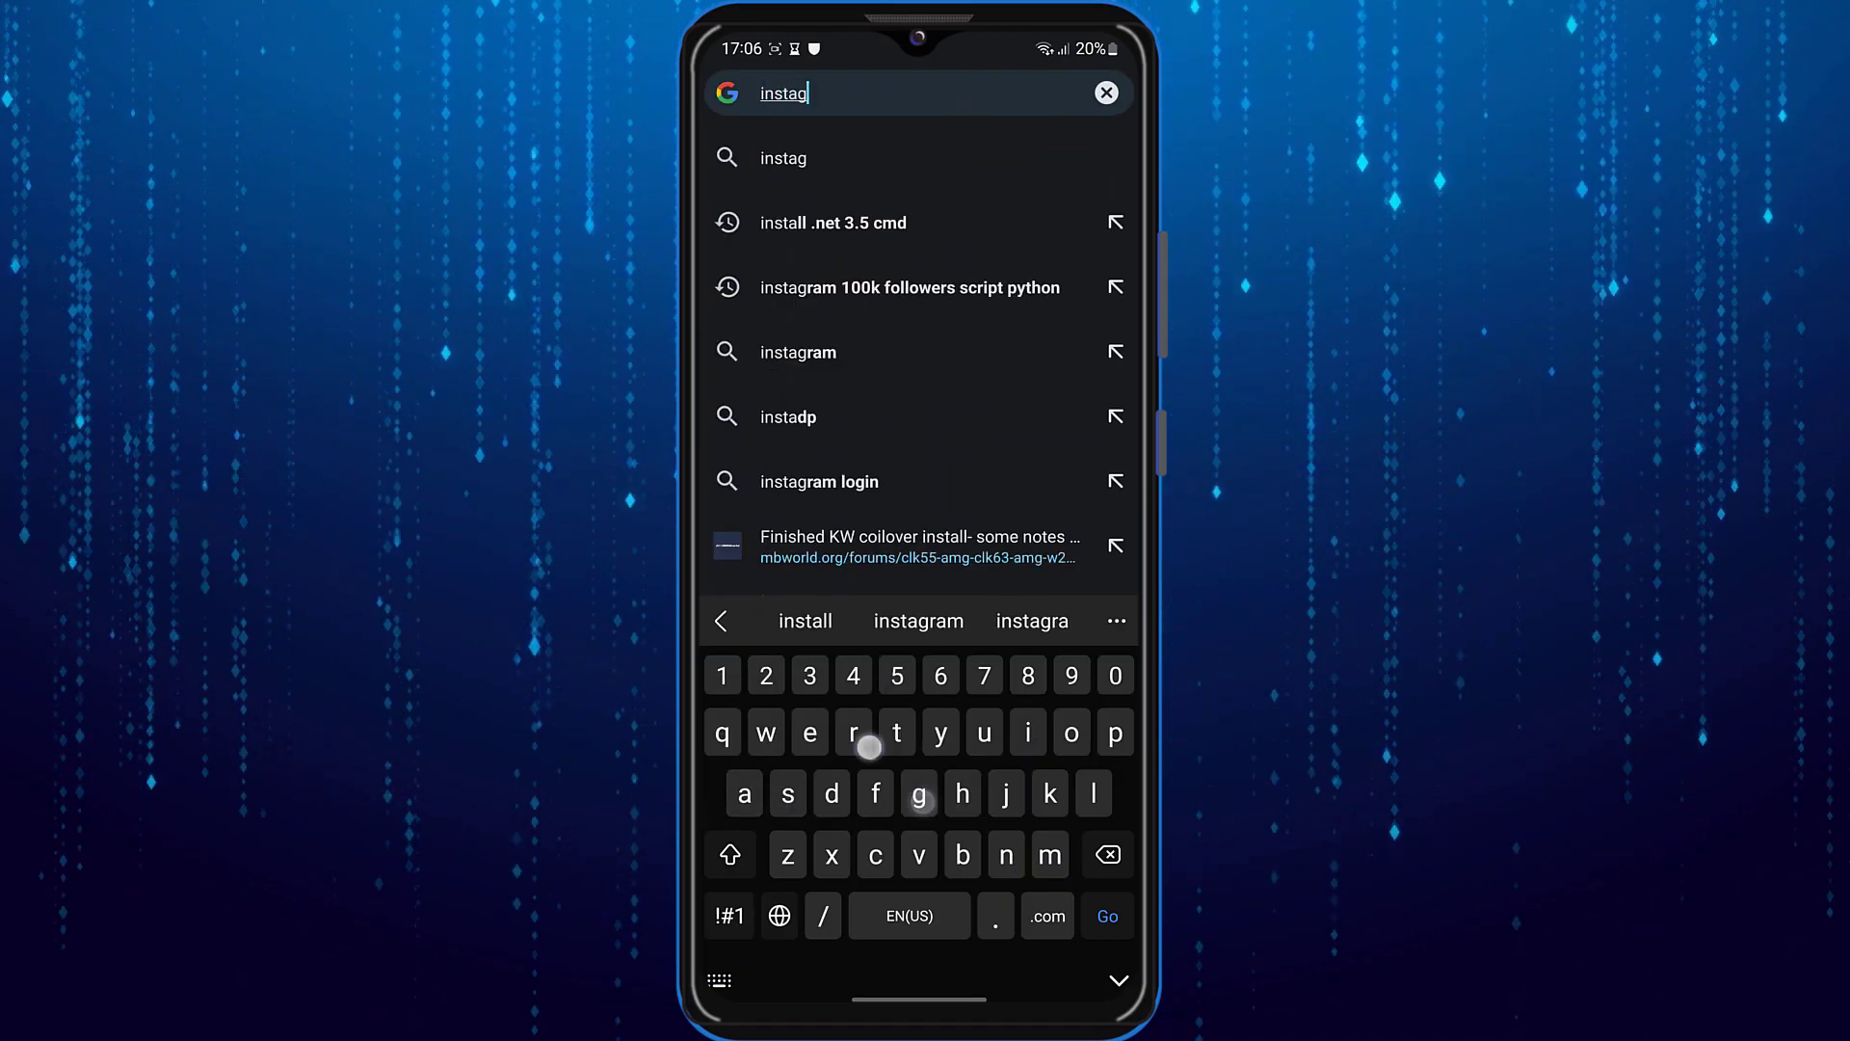
type("ram ")
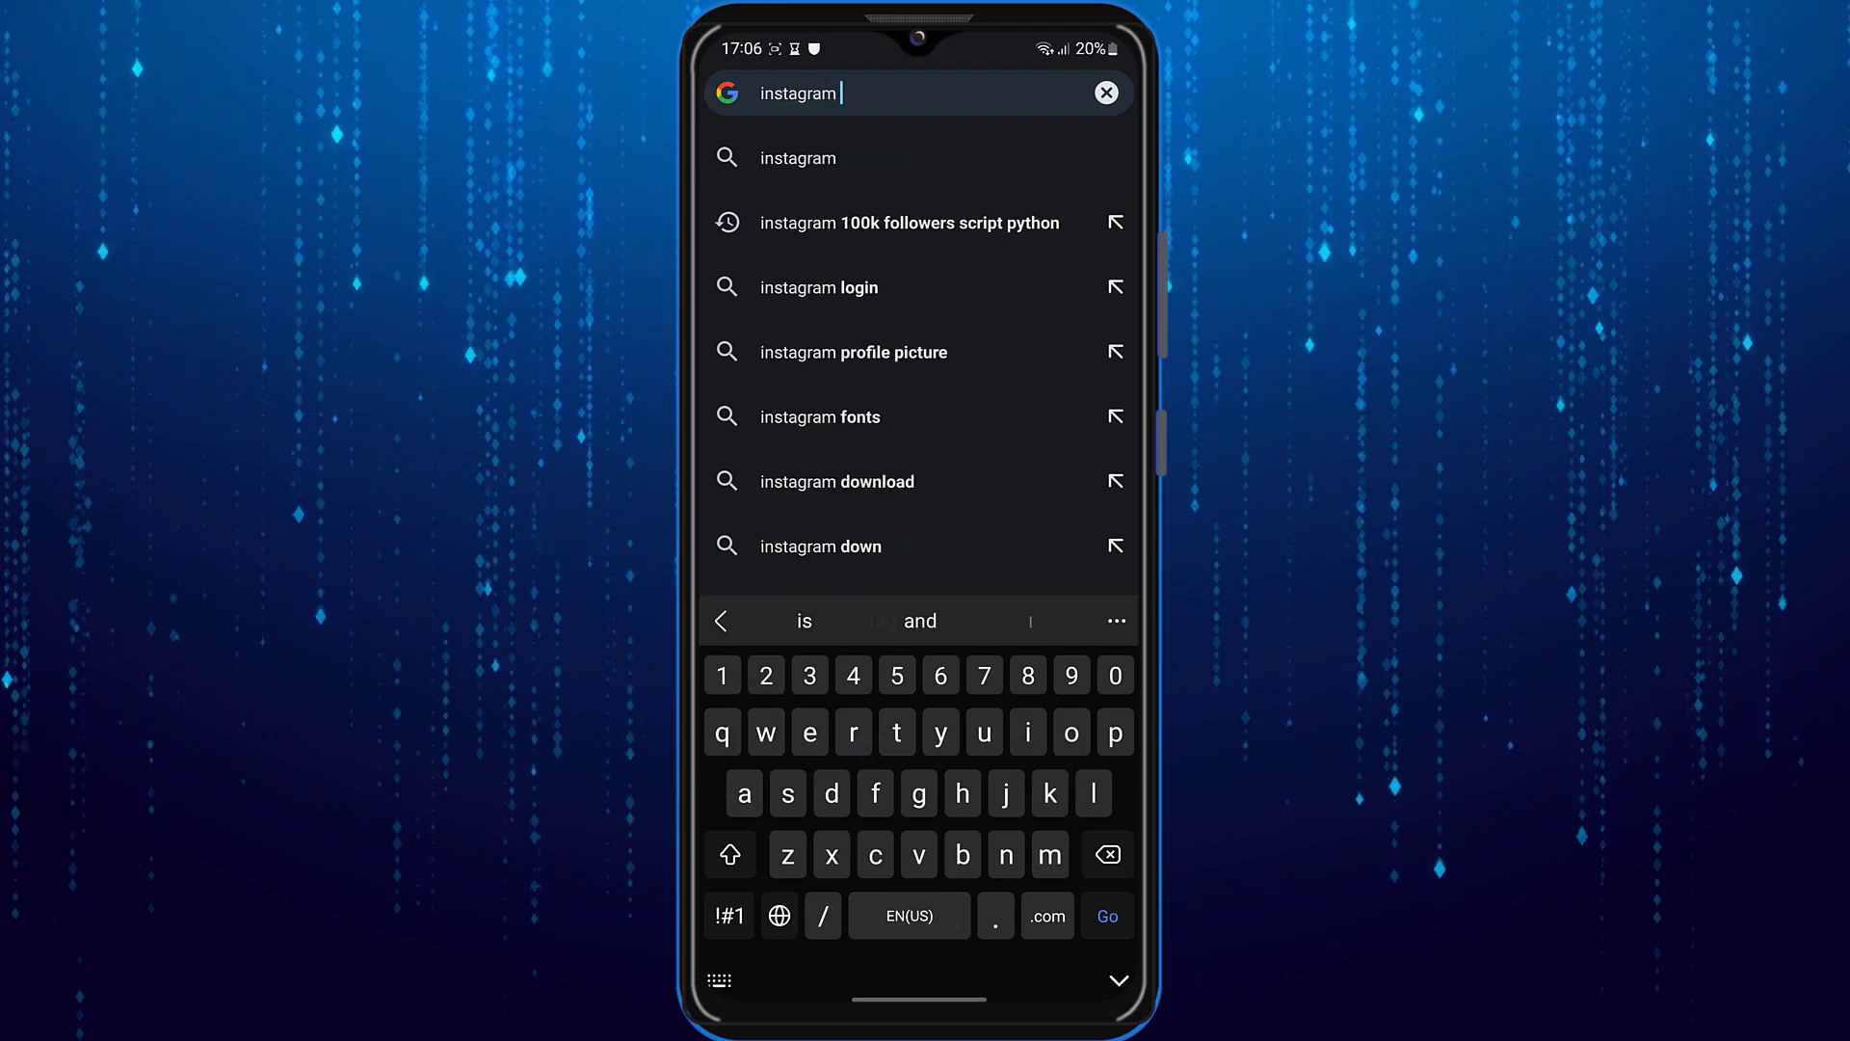
type("up")
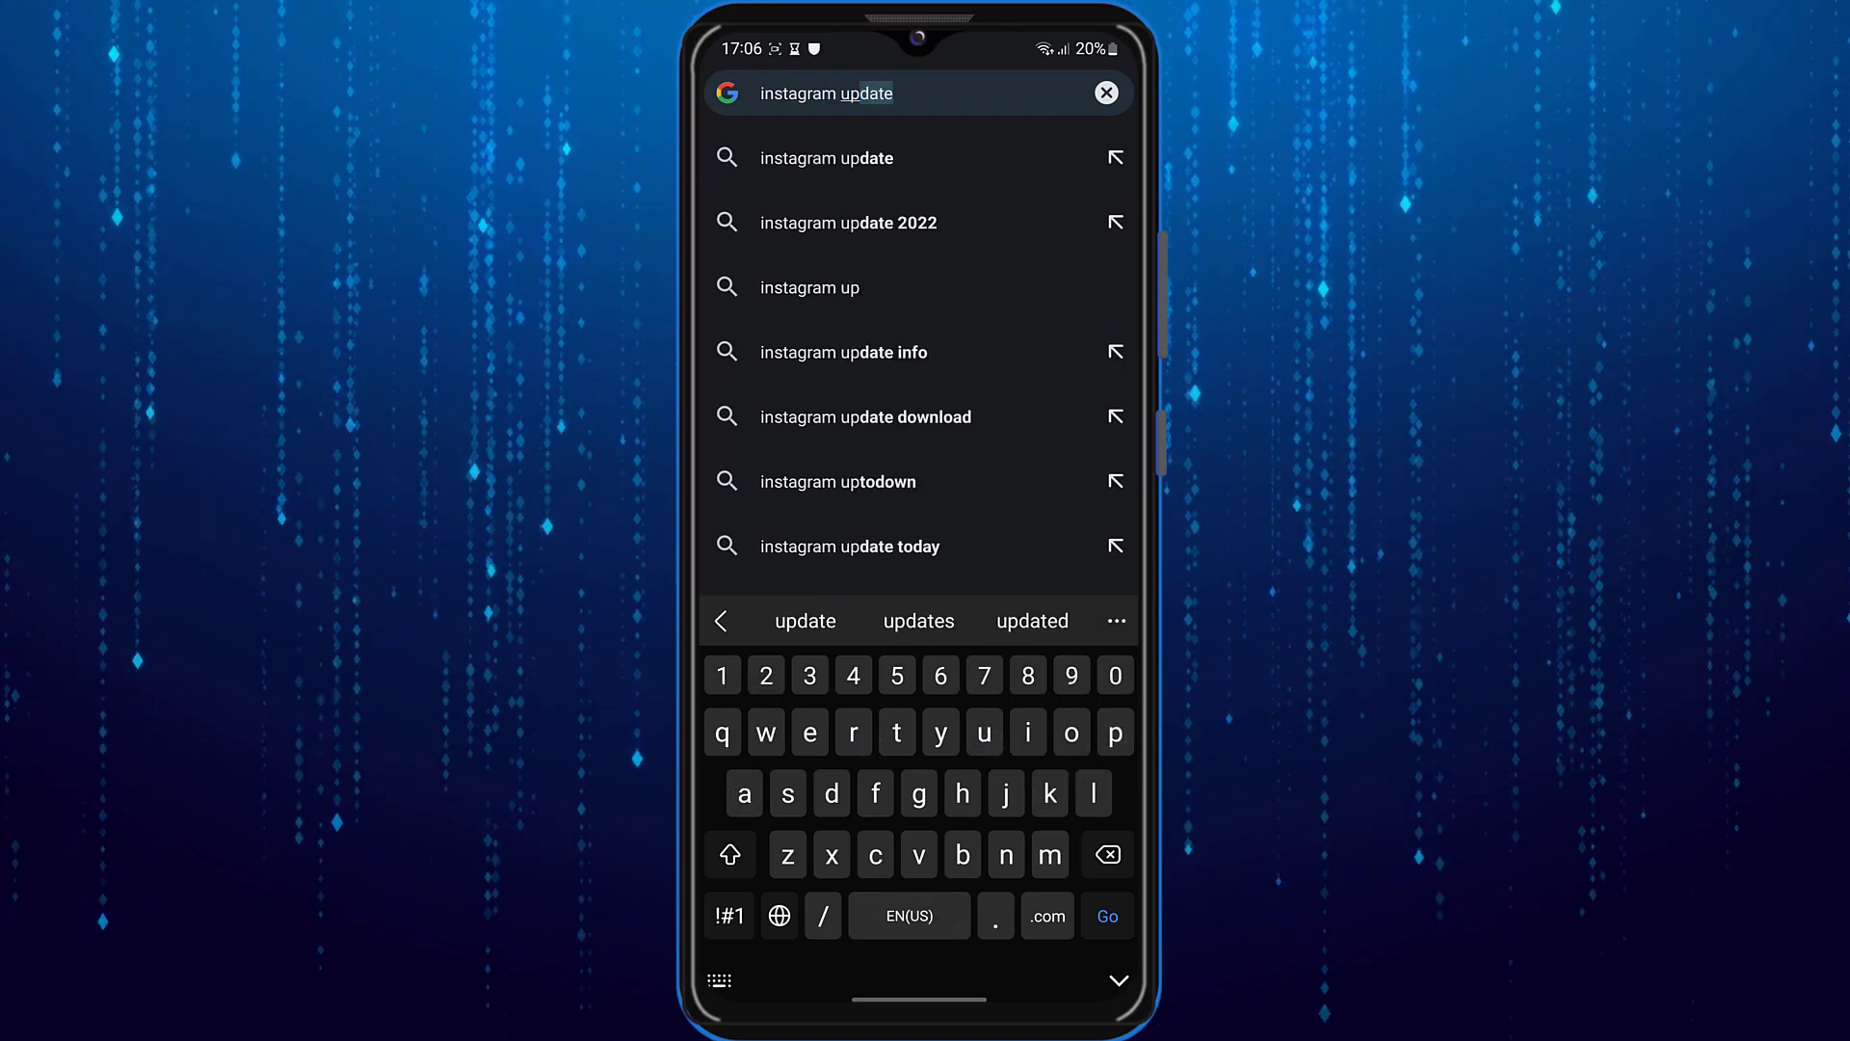
type("todow")
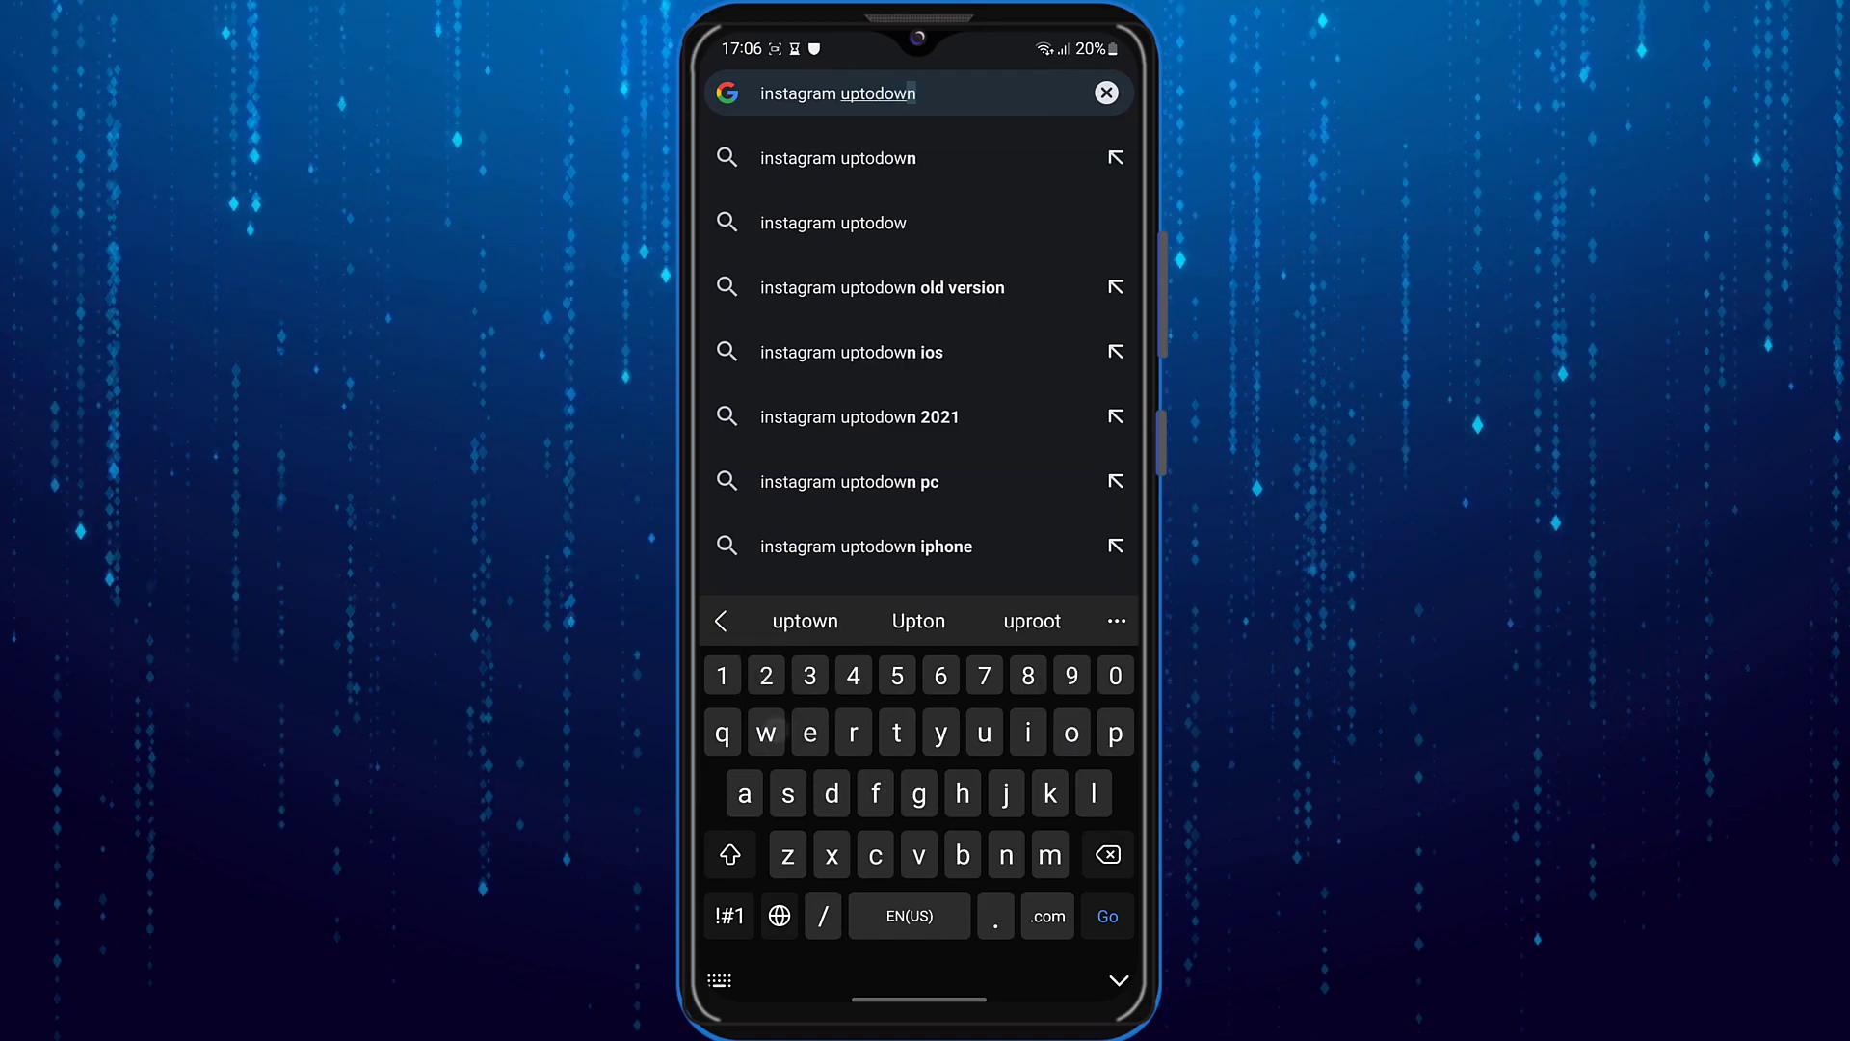
type("n")
key("Return")
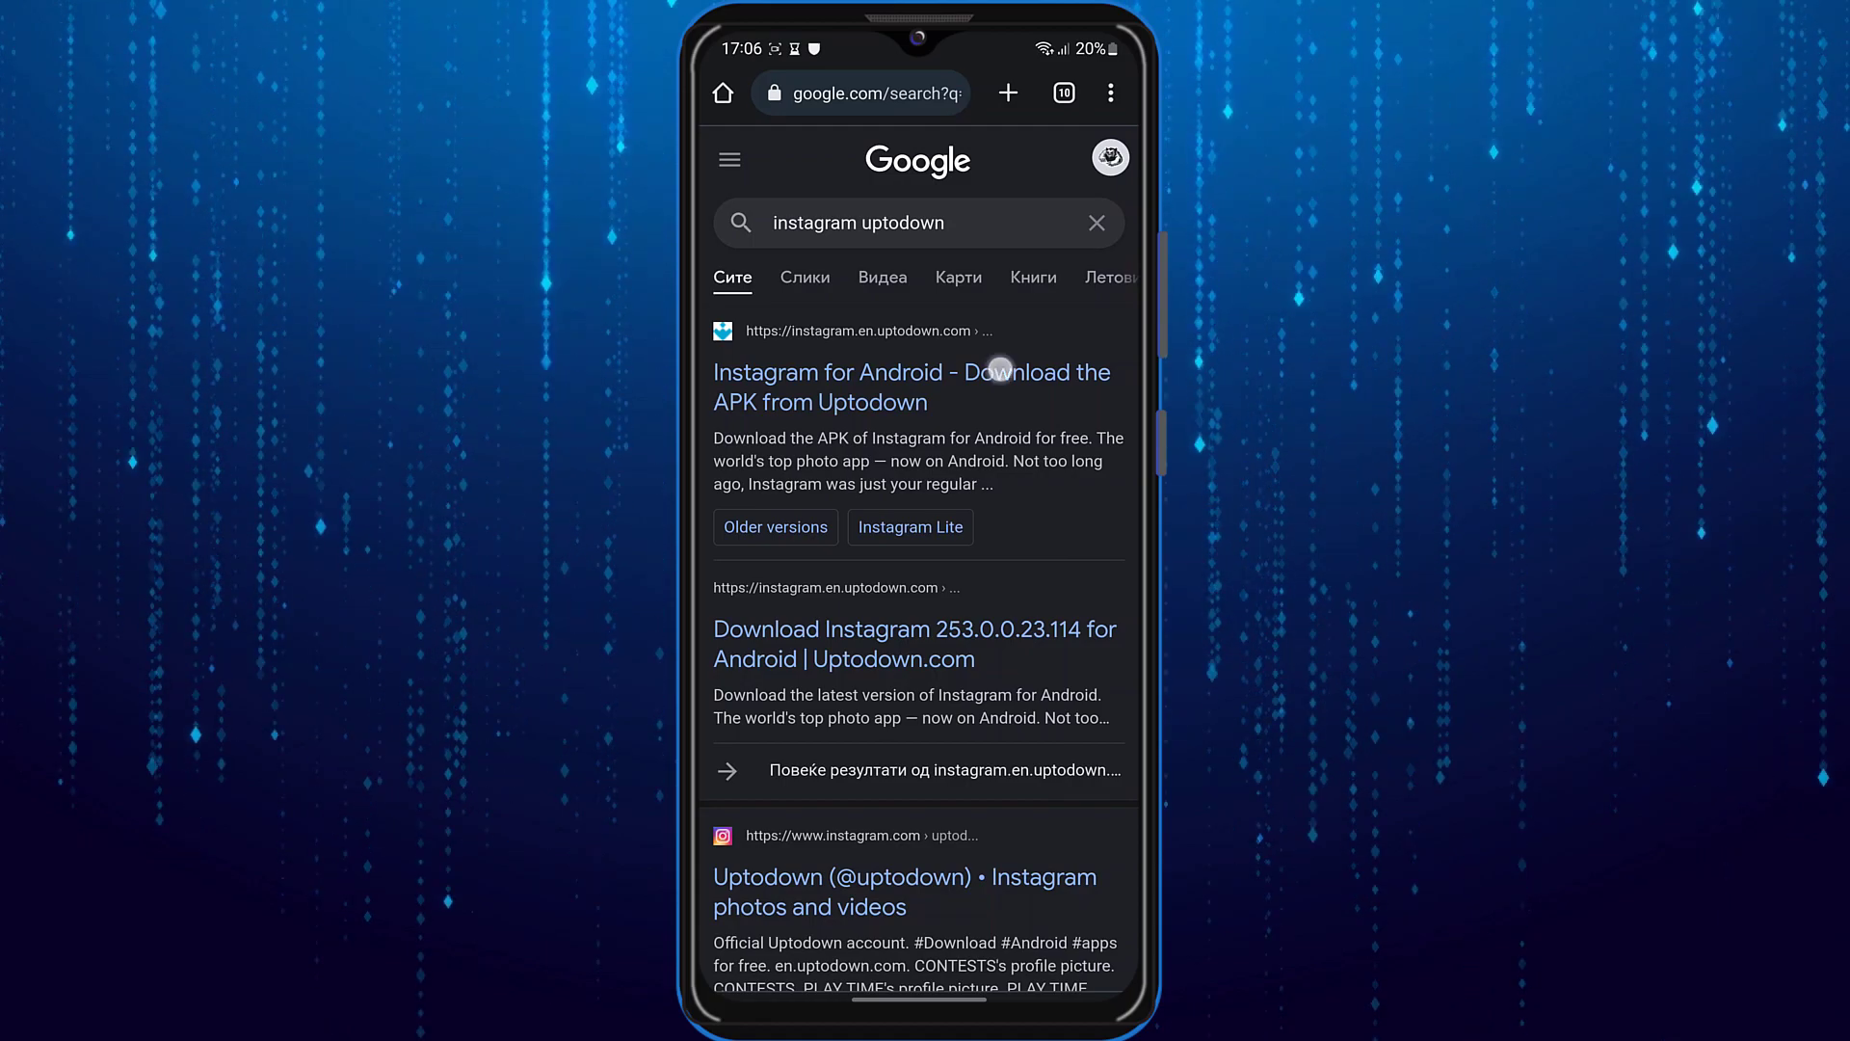
- Open Uptodown's Instagram page and show its older versions list
left_click(1000, 370)
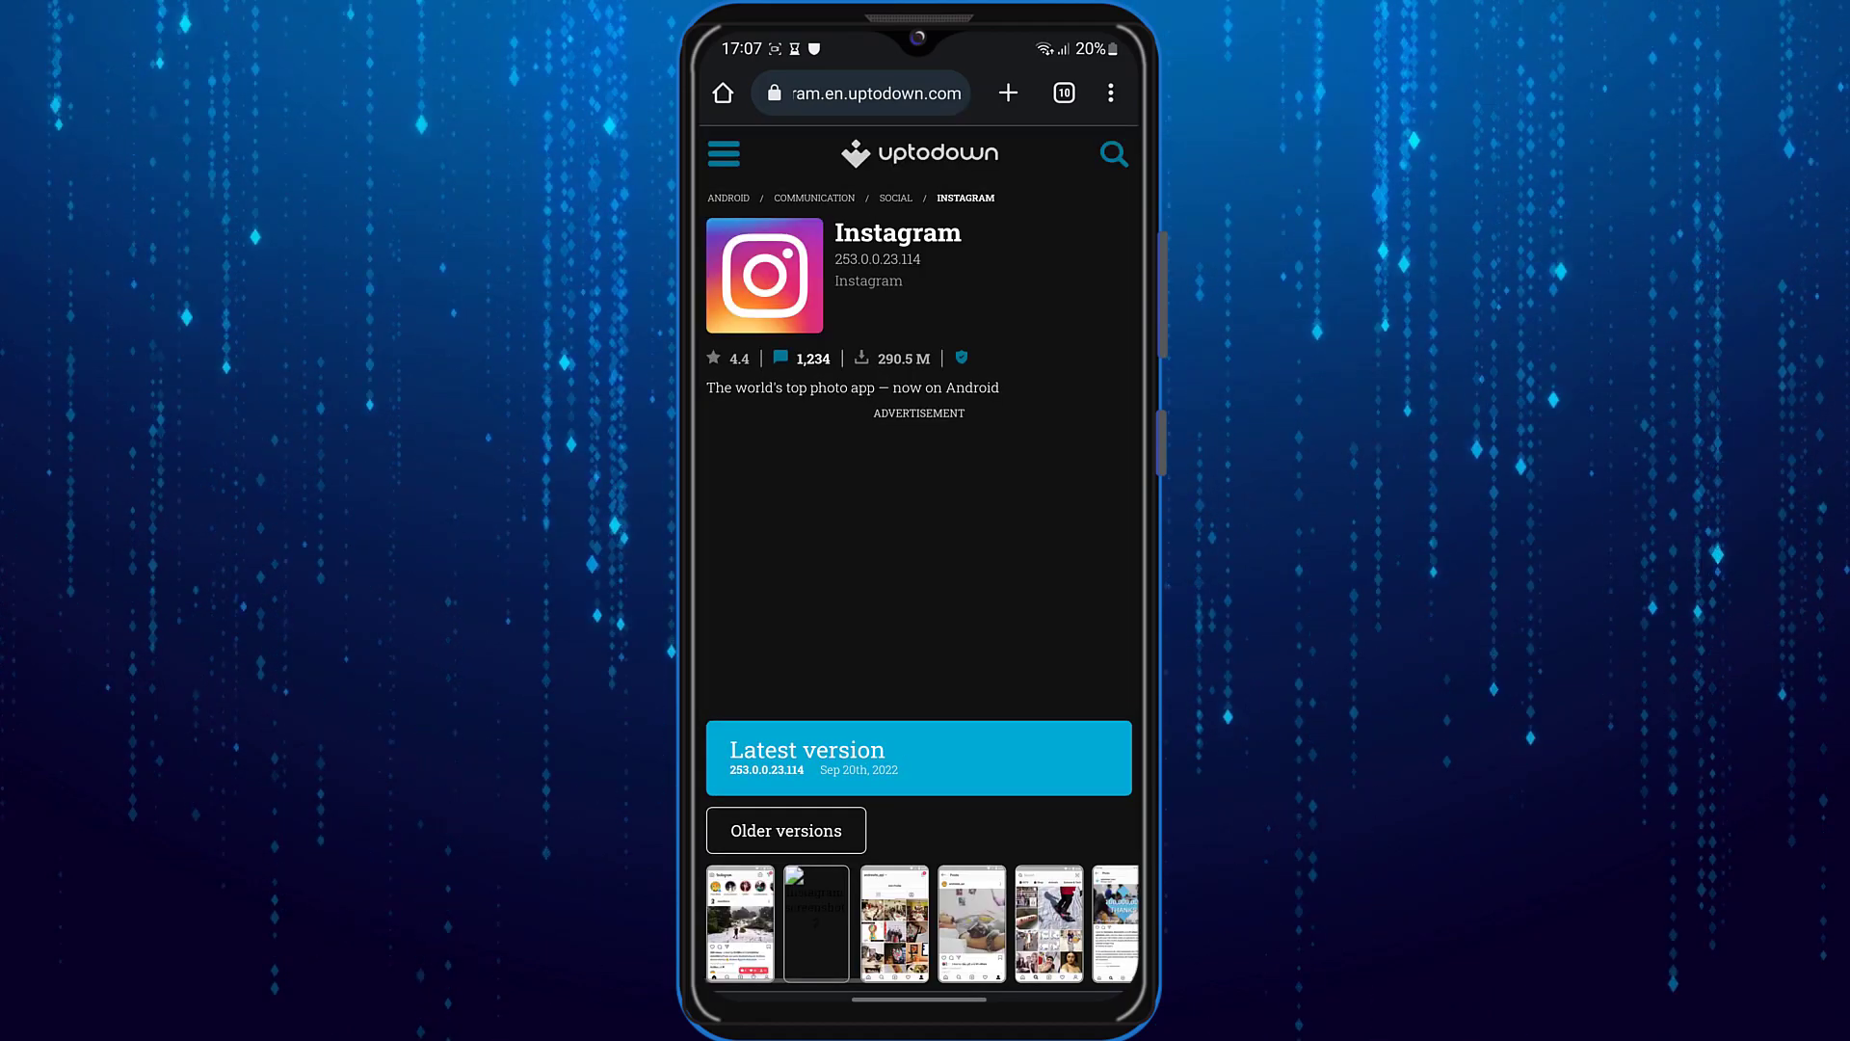
scroll(919, 579, "down", 2)
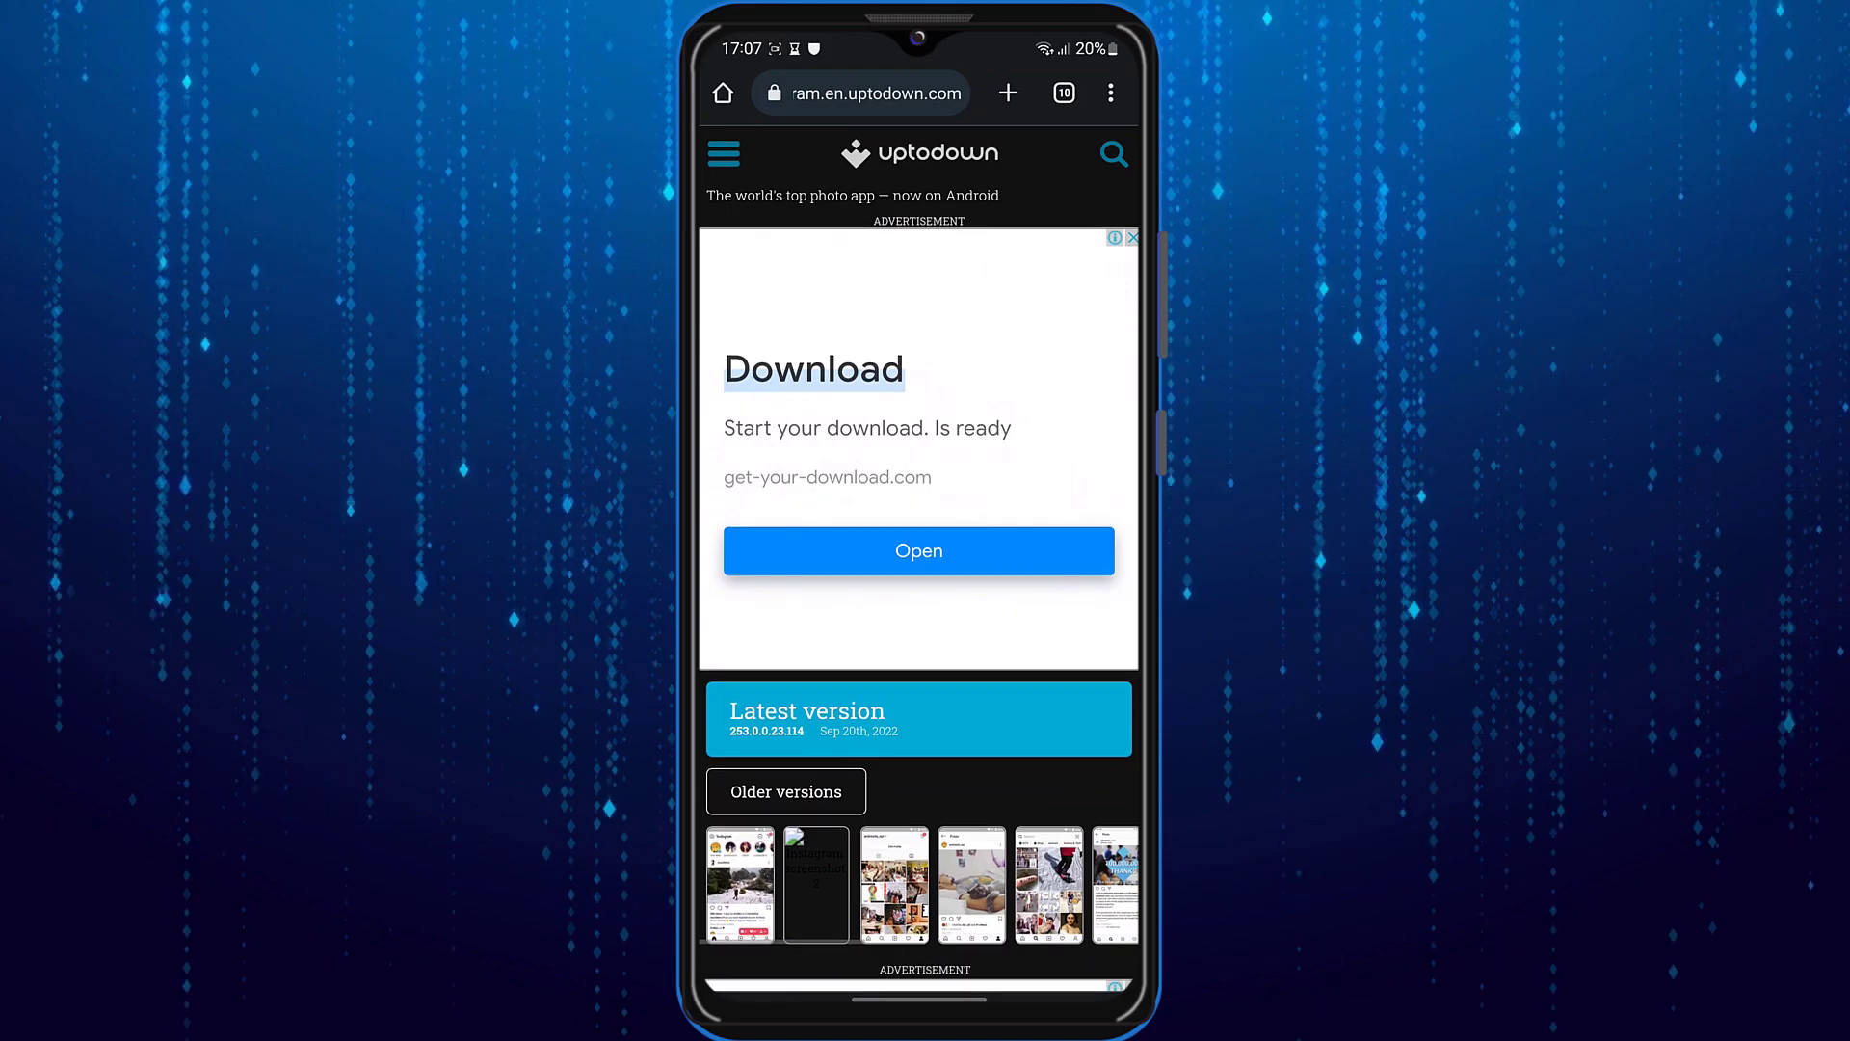
left_click(737, 788)
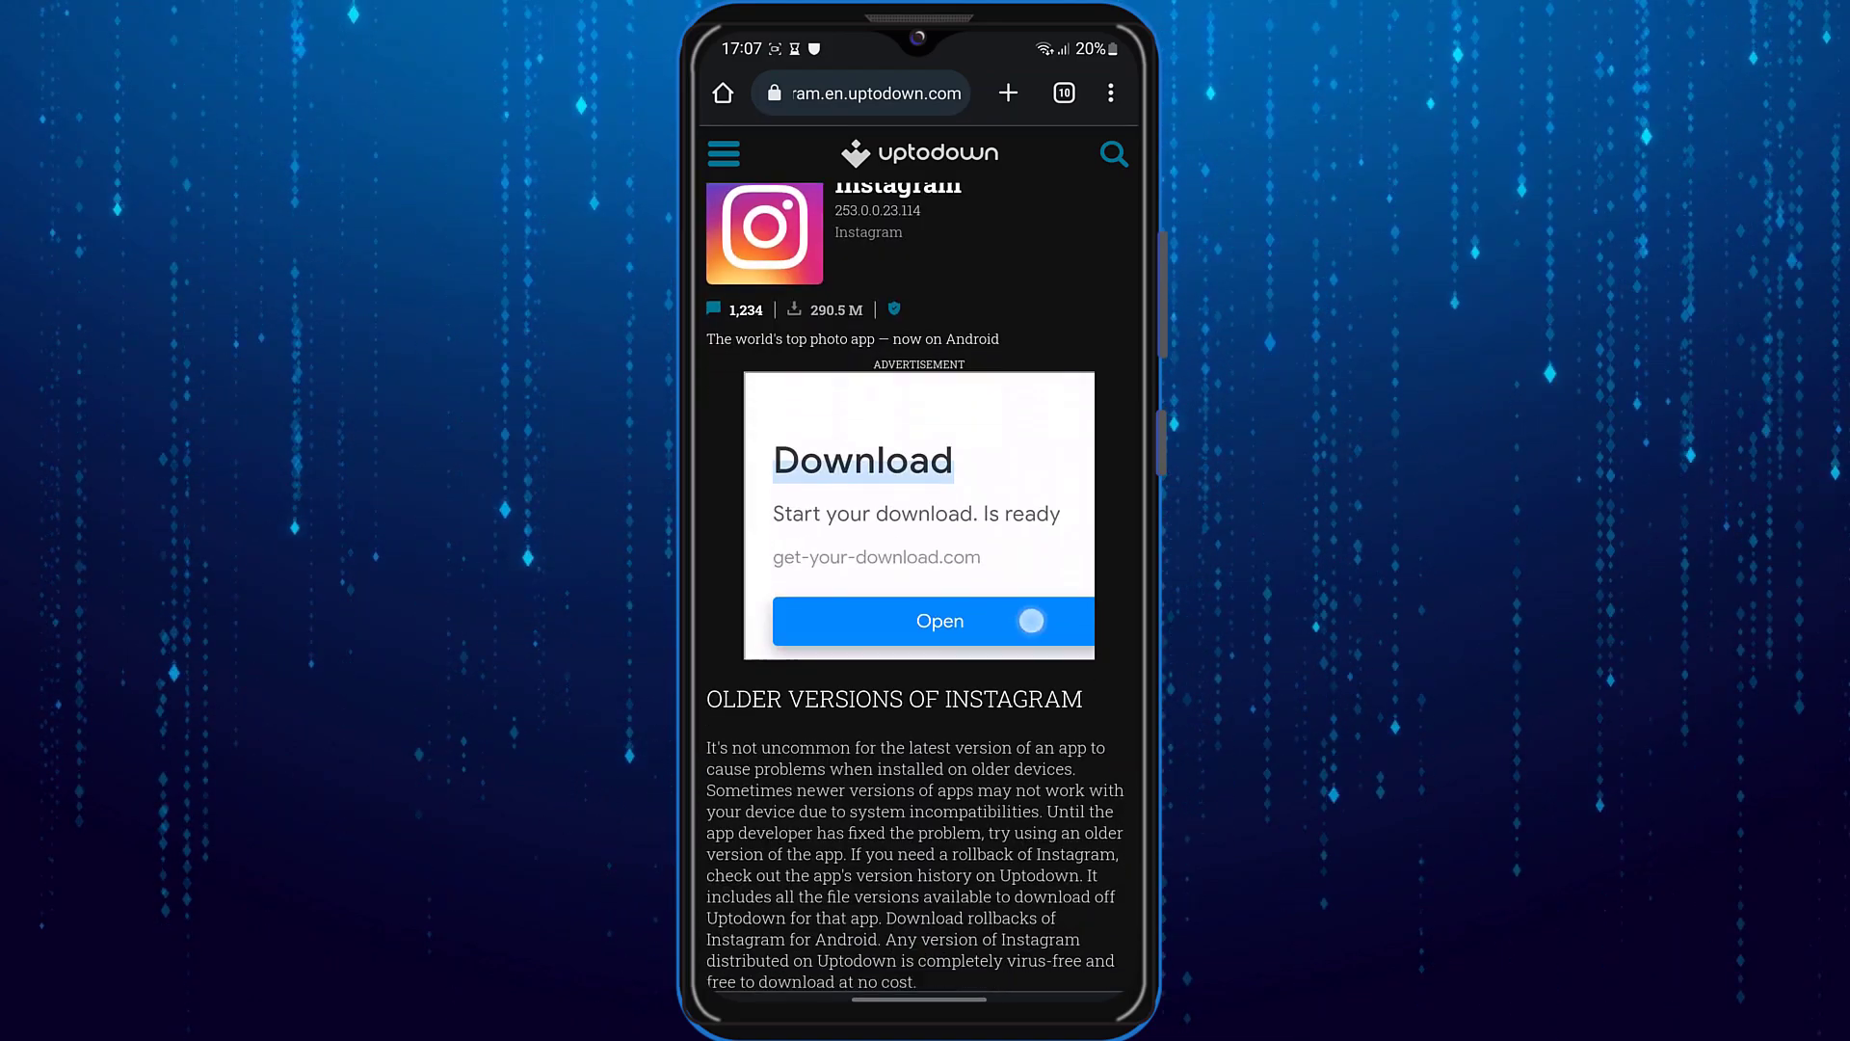
scroll(1065, 478, "down", 5)
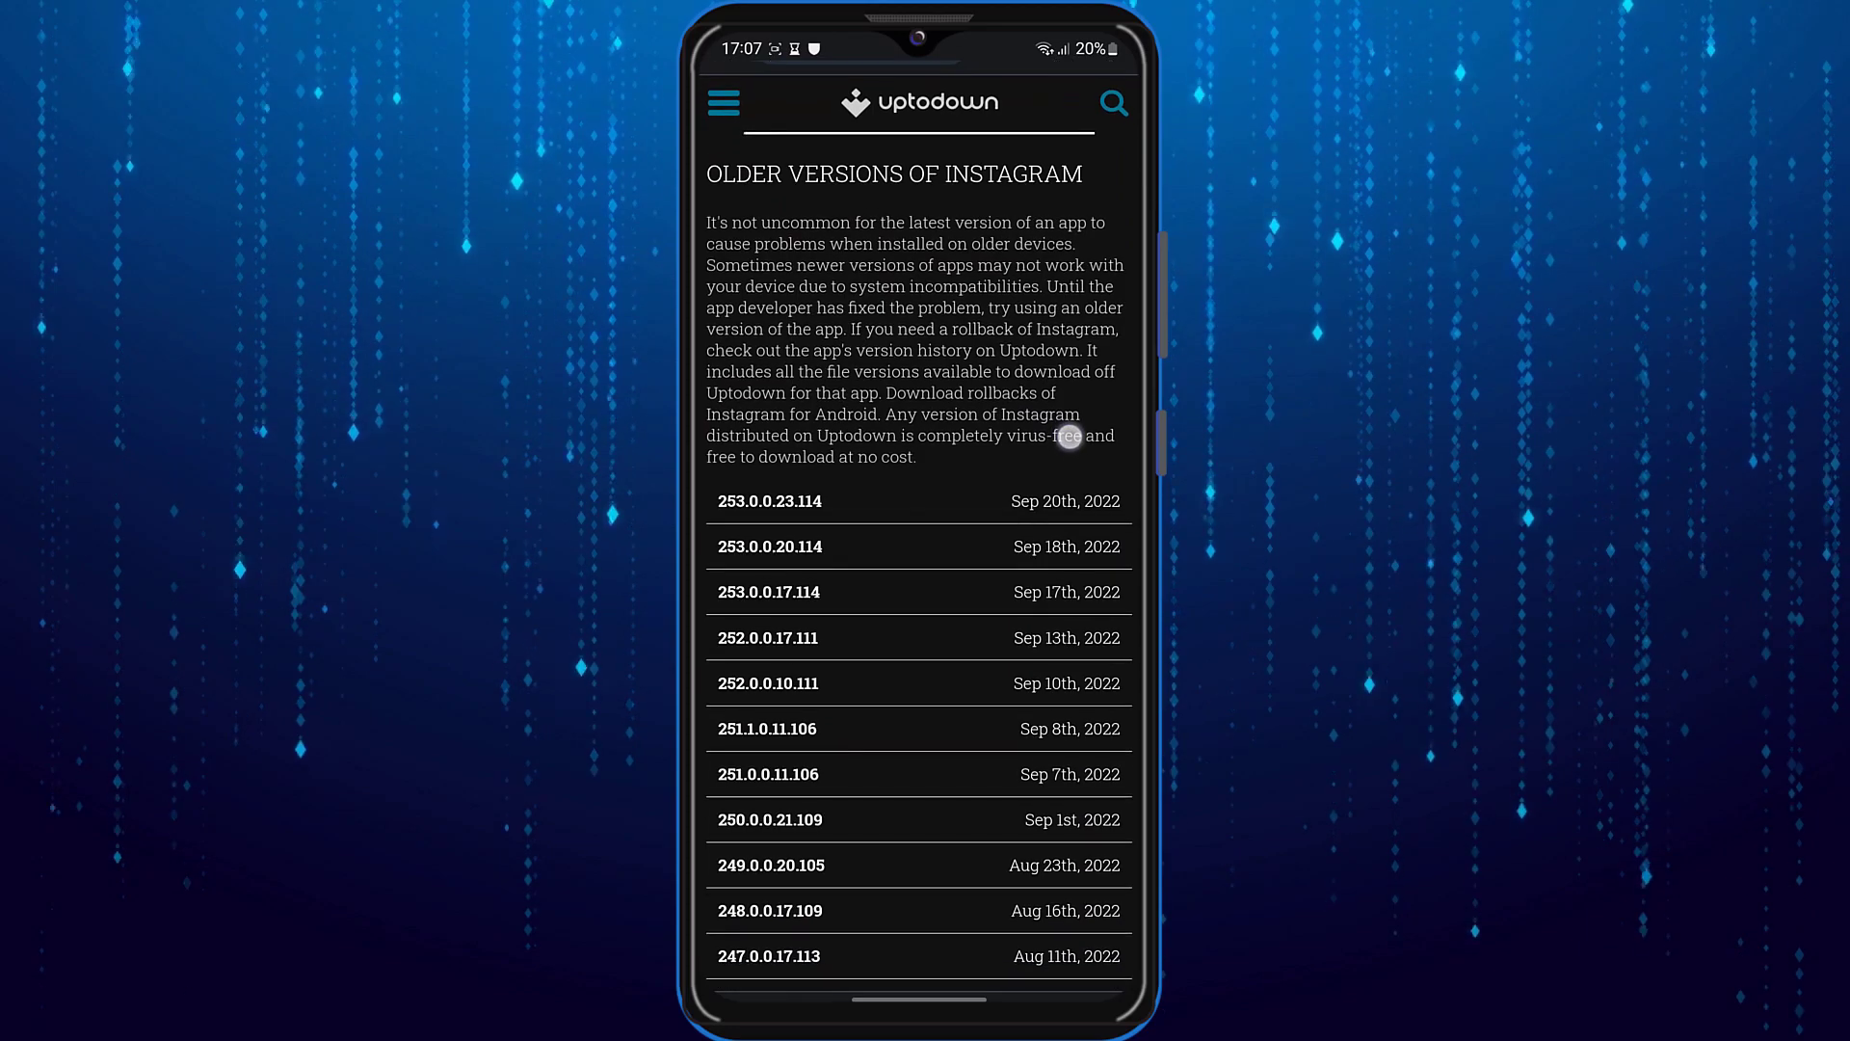
scroll(1064, 458, "down", 2)
scroll(917, 579, "up", 1)
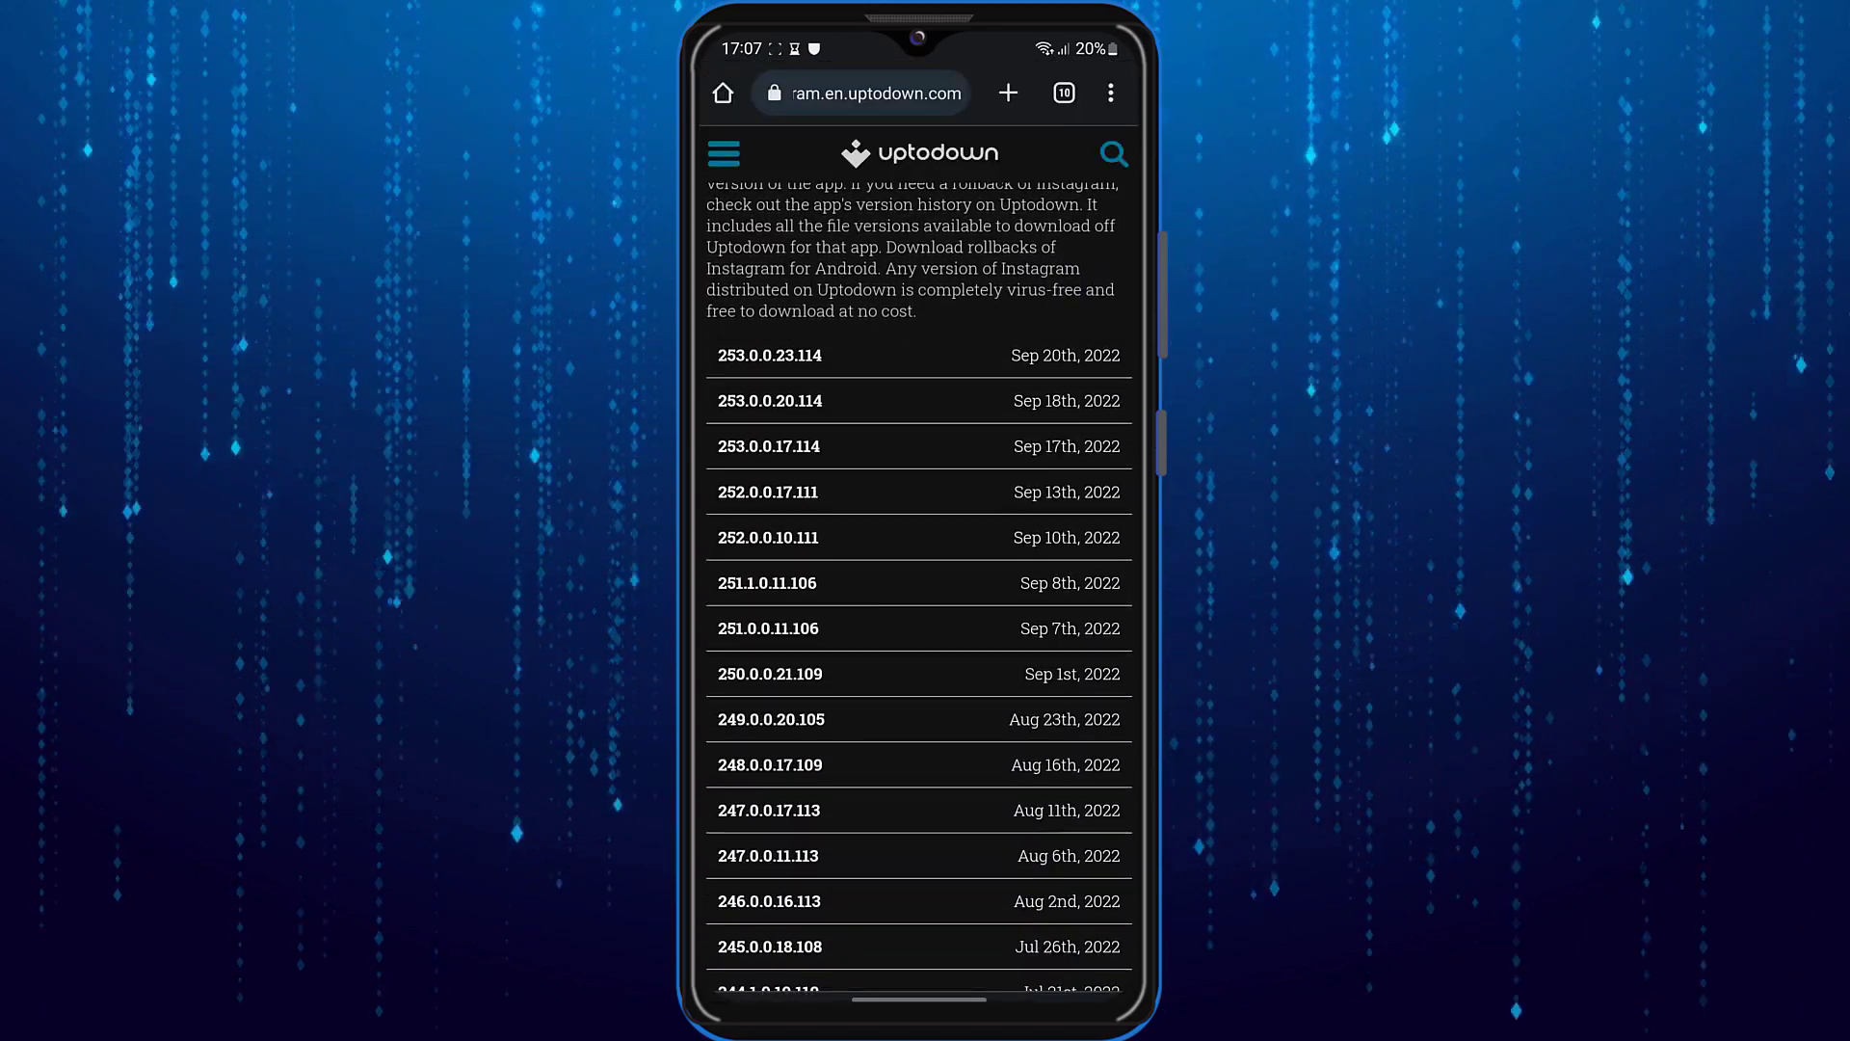
scroll(1073, 537, "down", 1)
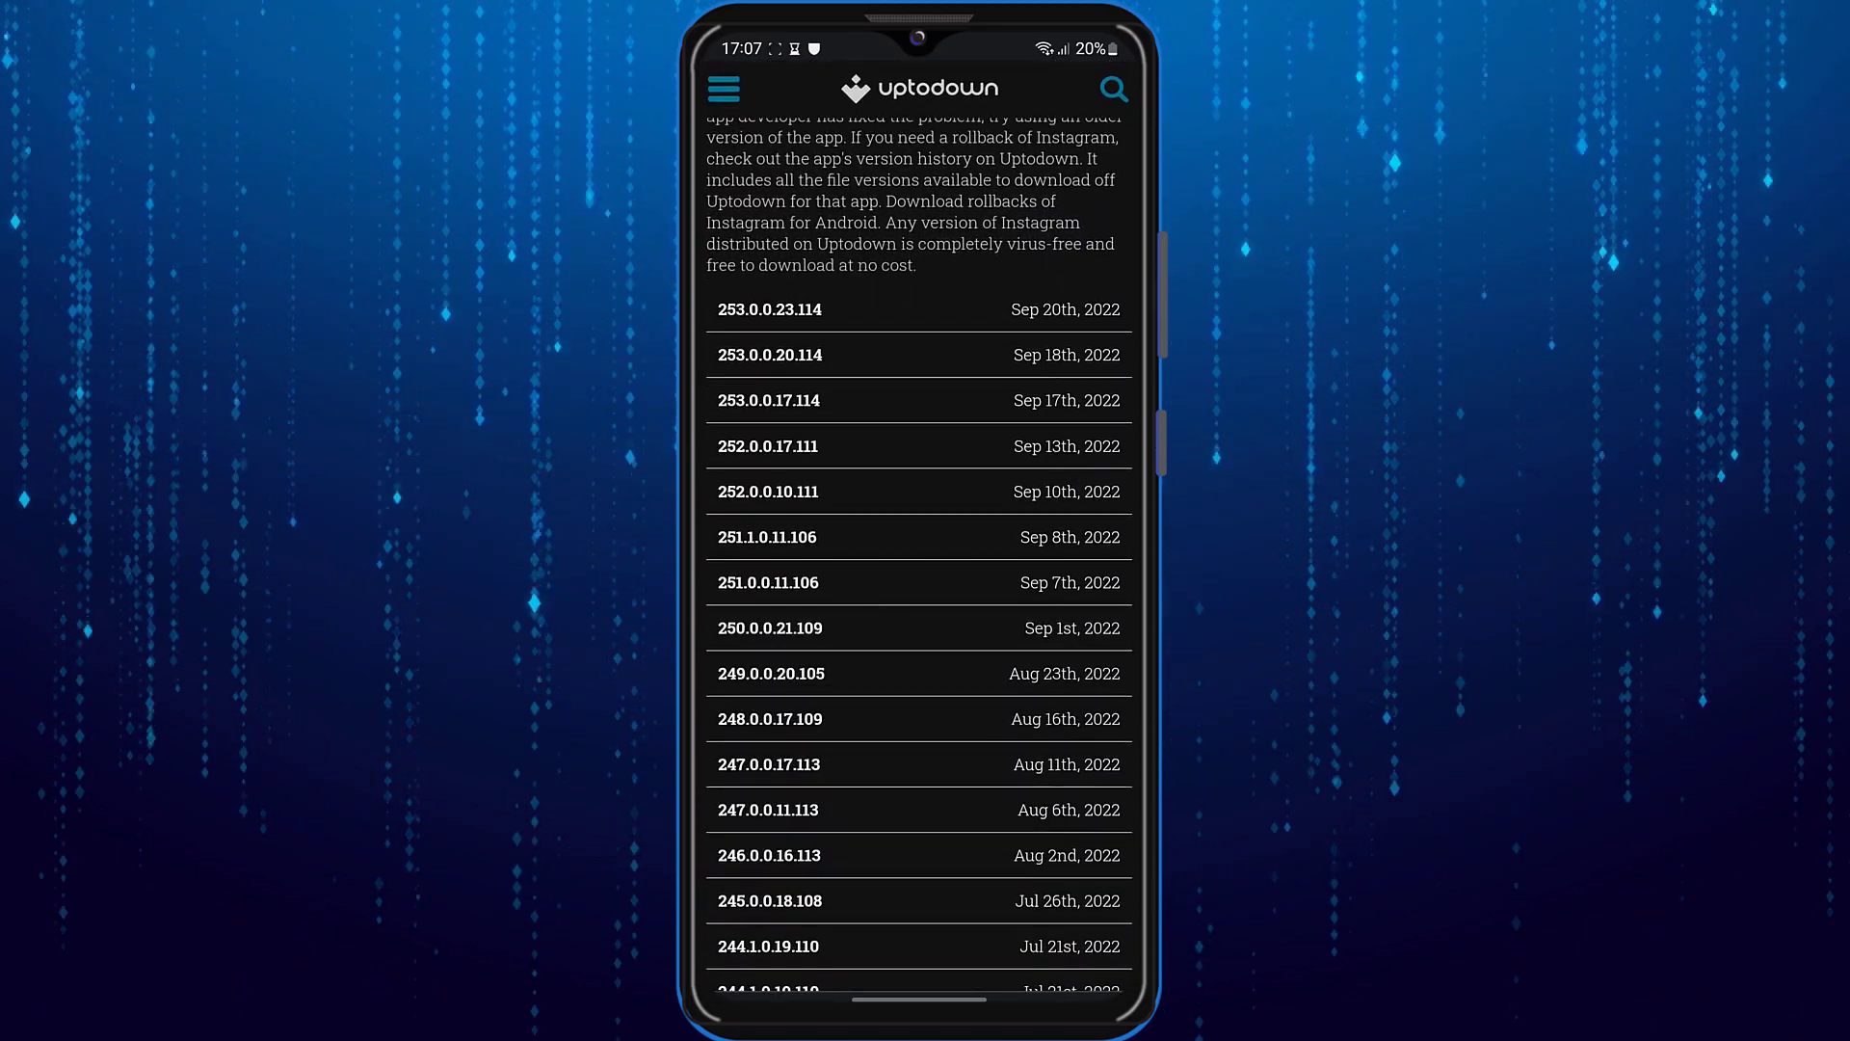
- Download the Instagram 250.0.0.21.109 APK, choosing 'Download anyway' at the warning
left_click(868, 628)
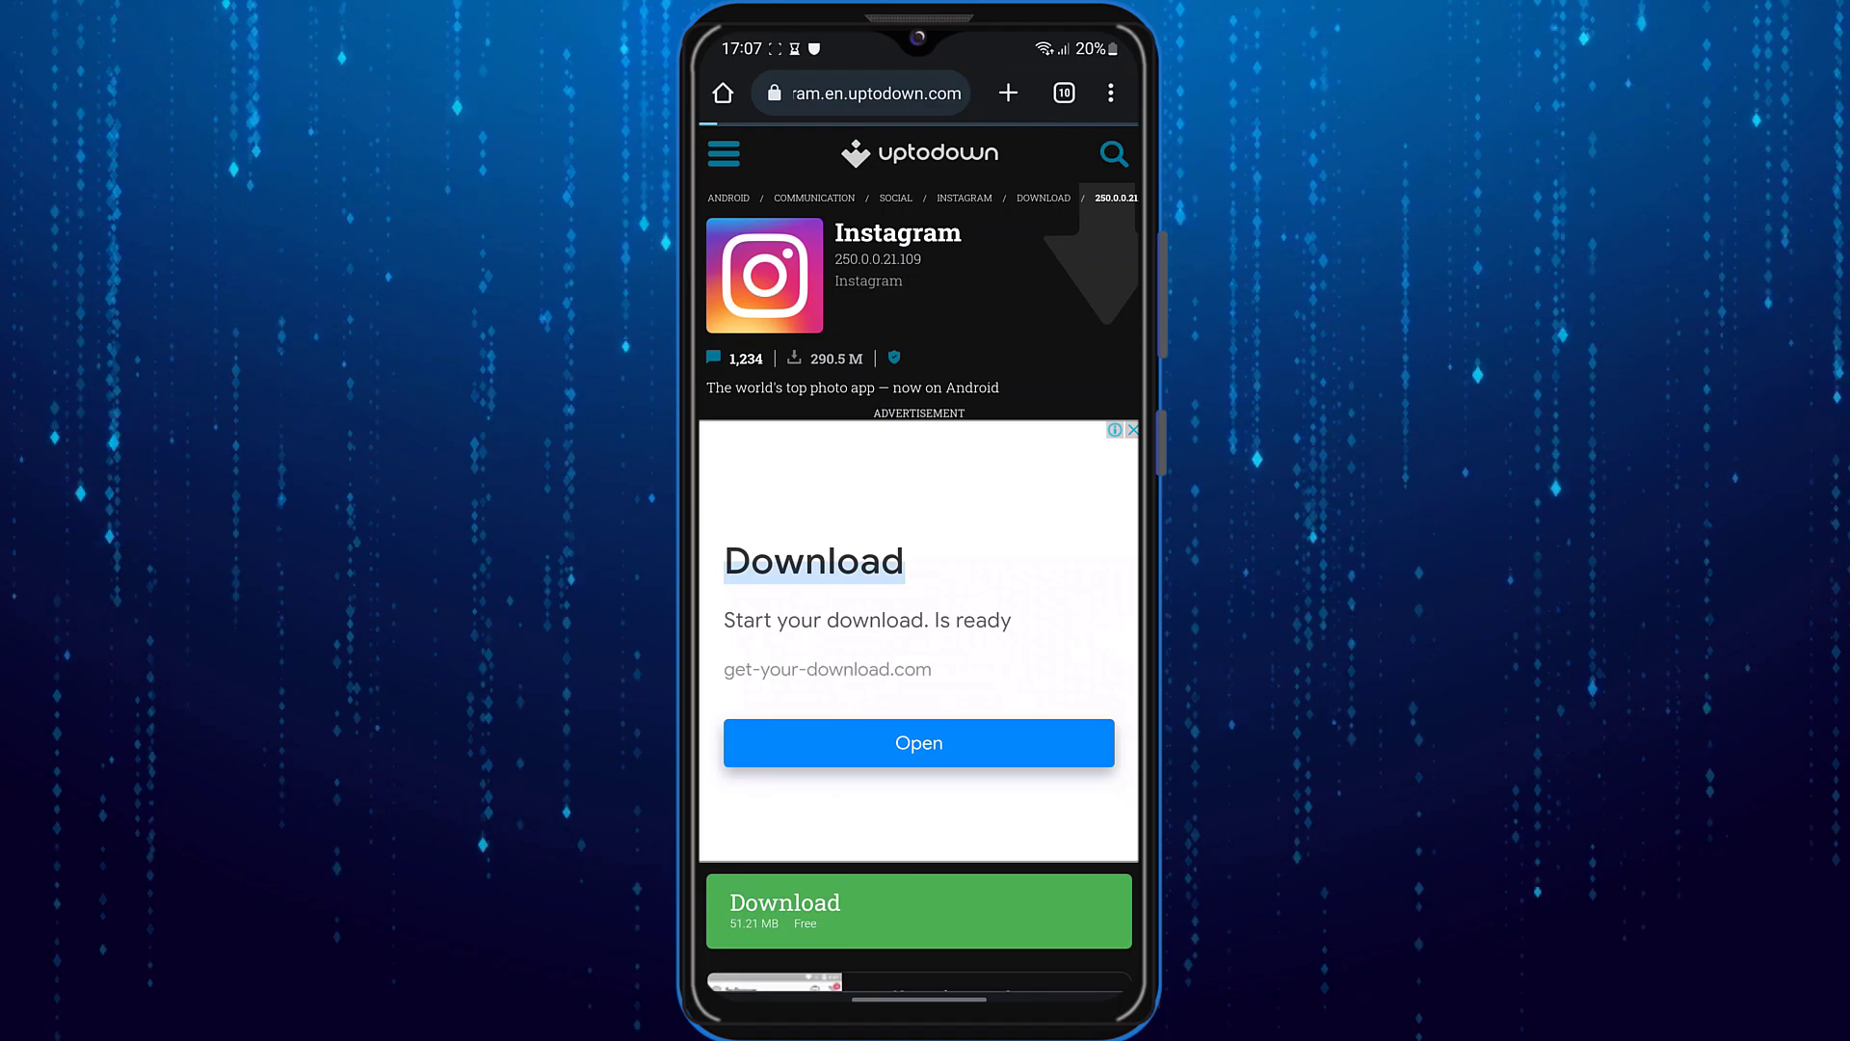
left_click(784, 909)
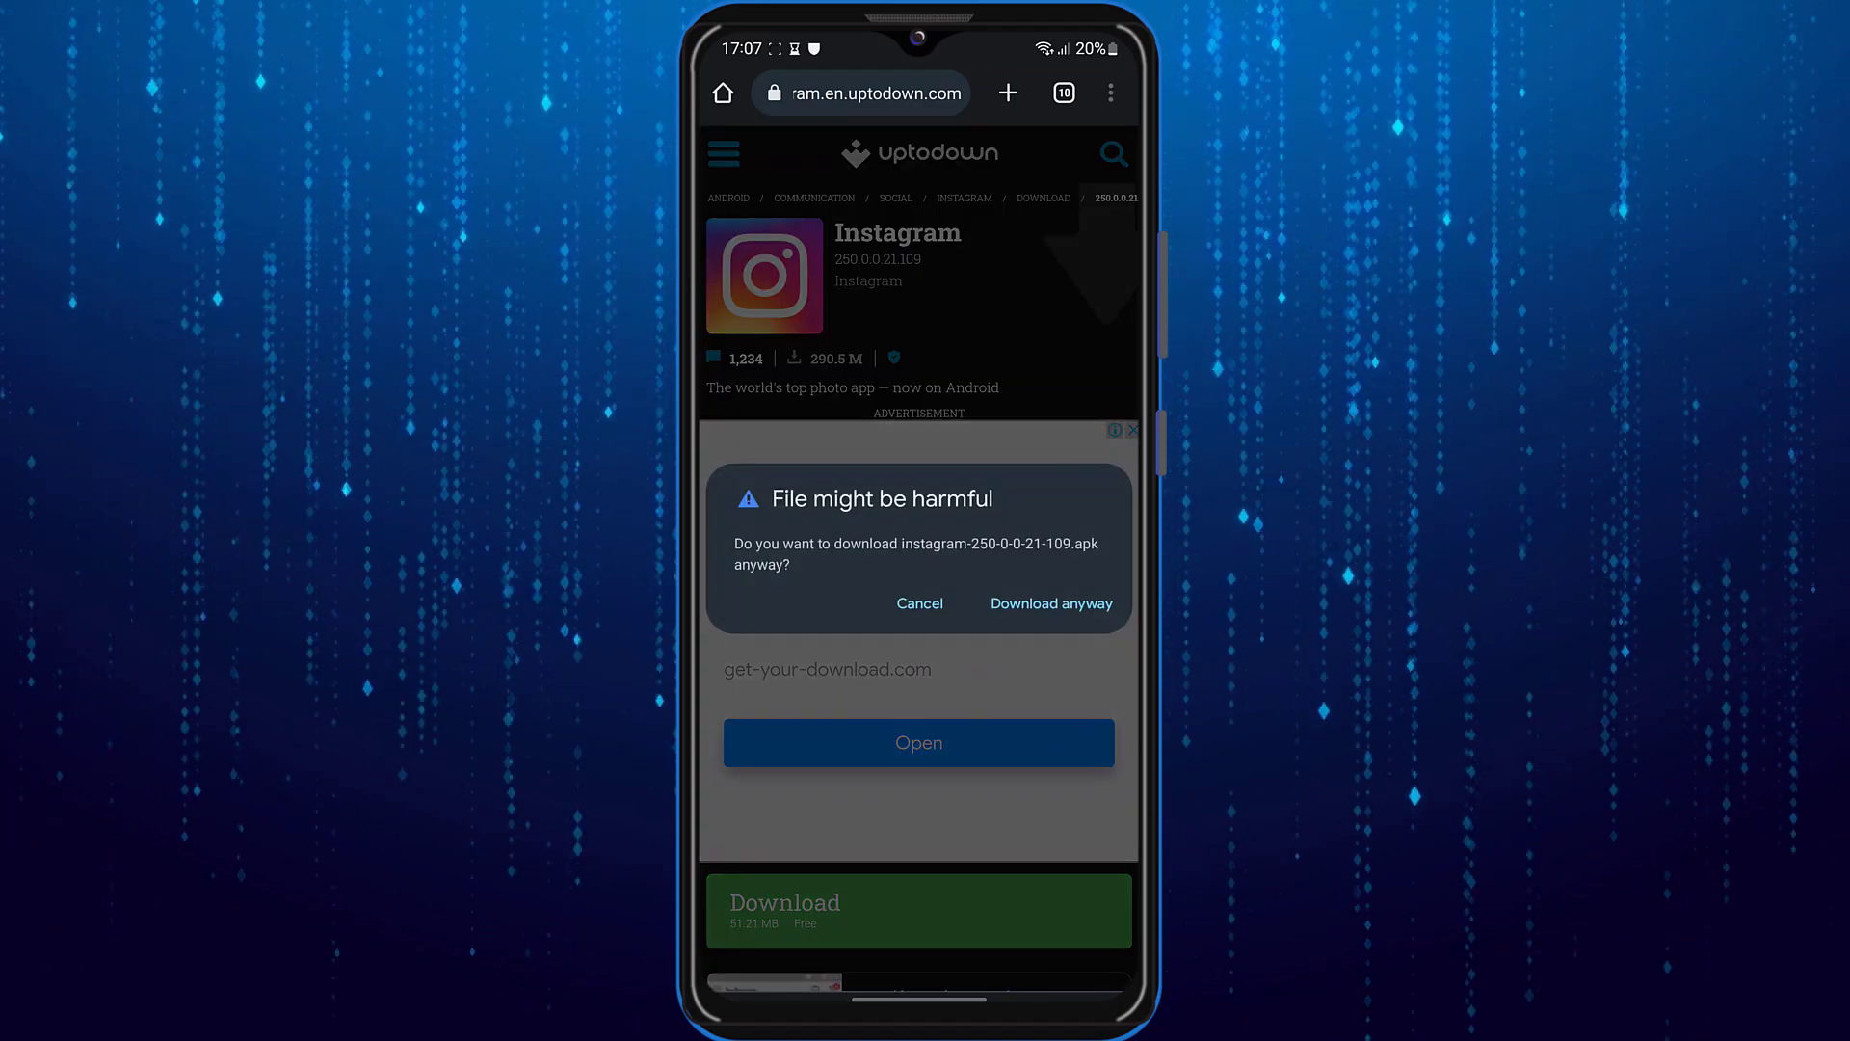
left_click(1051, 603)
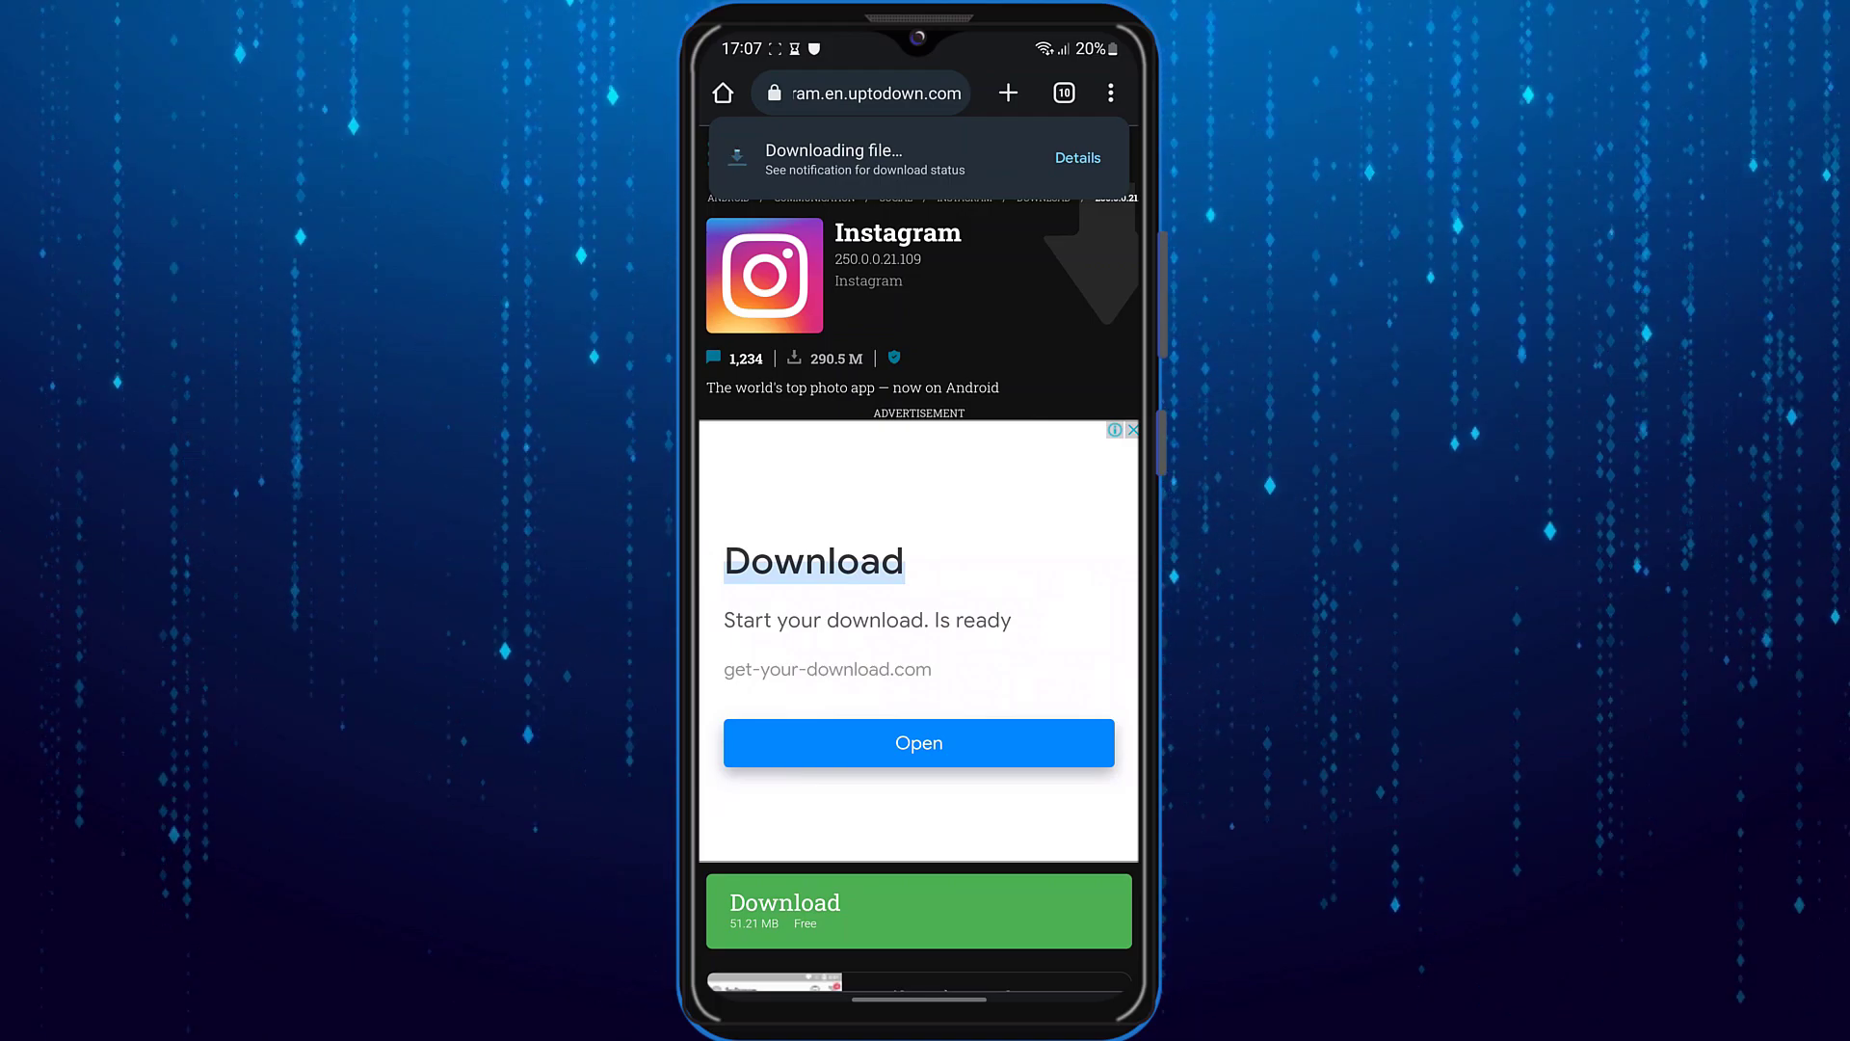
- Install the downloaded Instagram 250.0.0.21.109 APK and open the app
left_click(1075, 159)
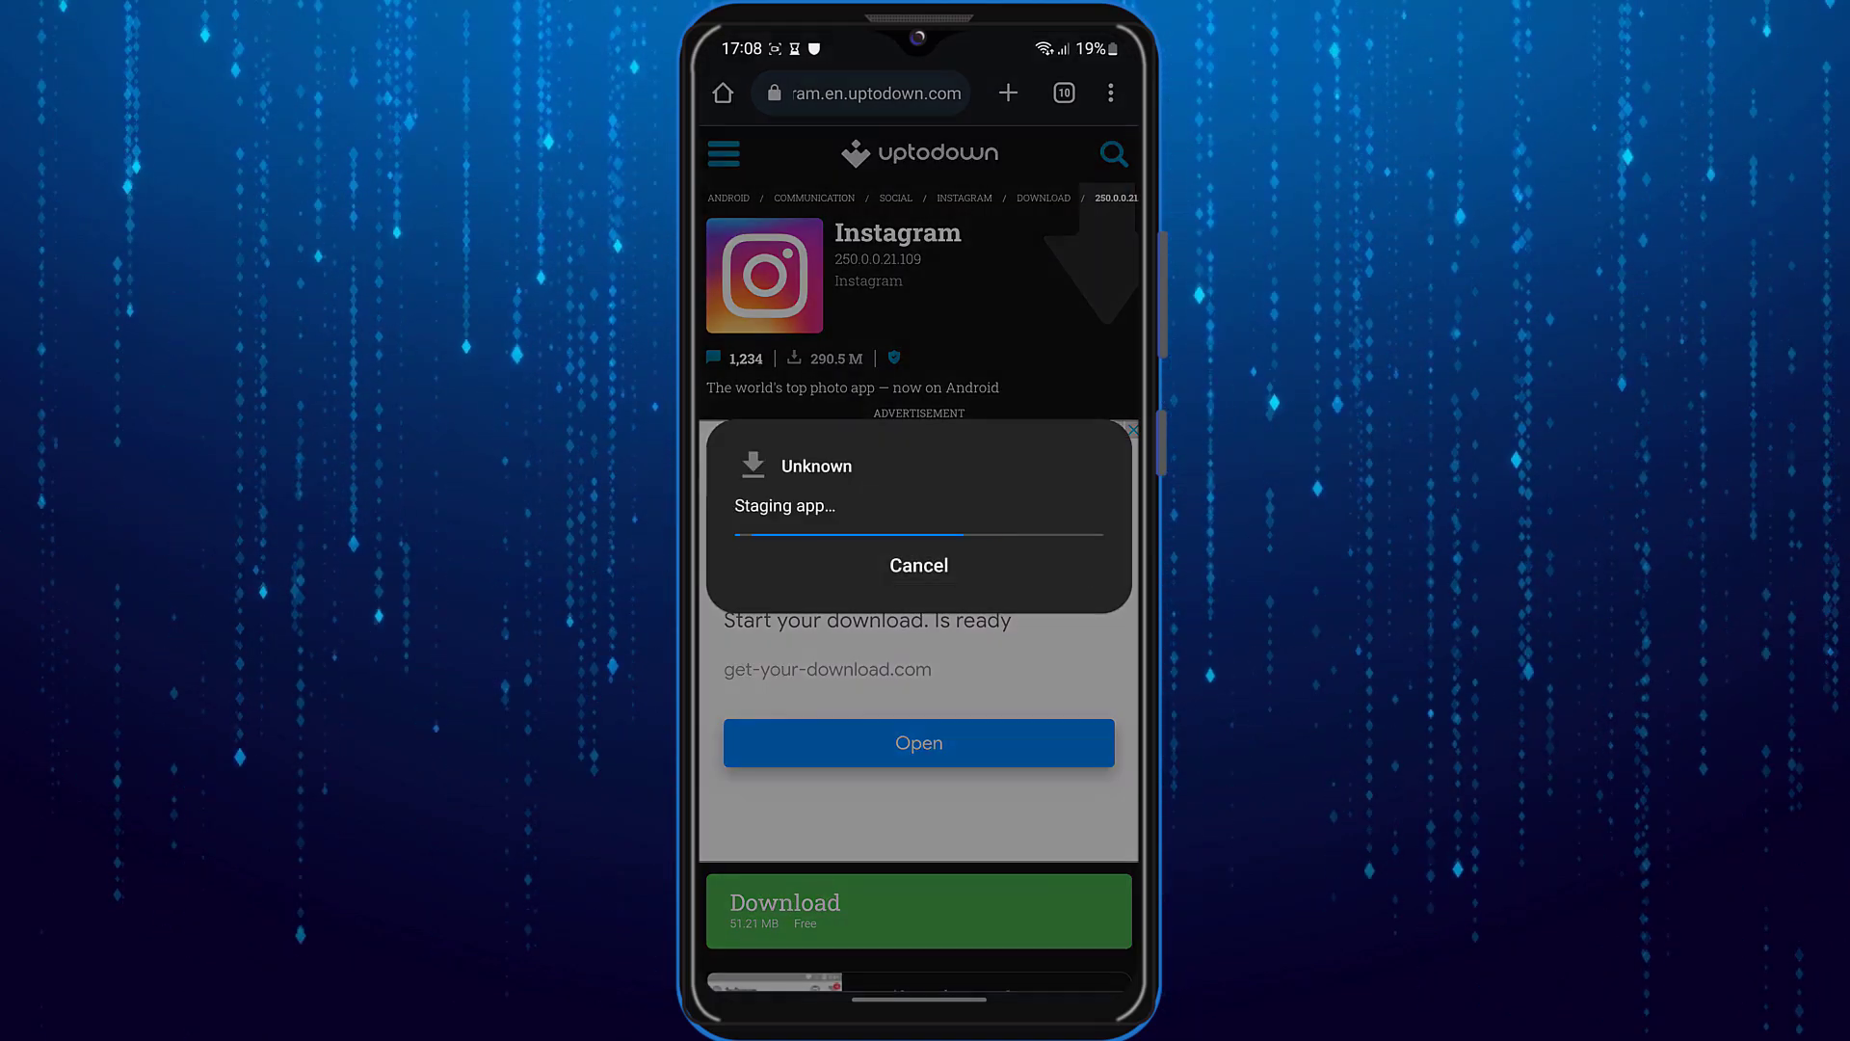
left_click(1007, 565)
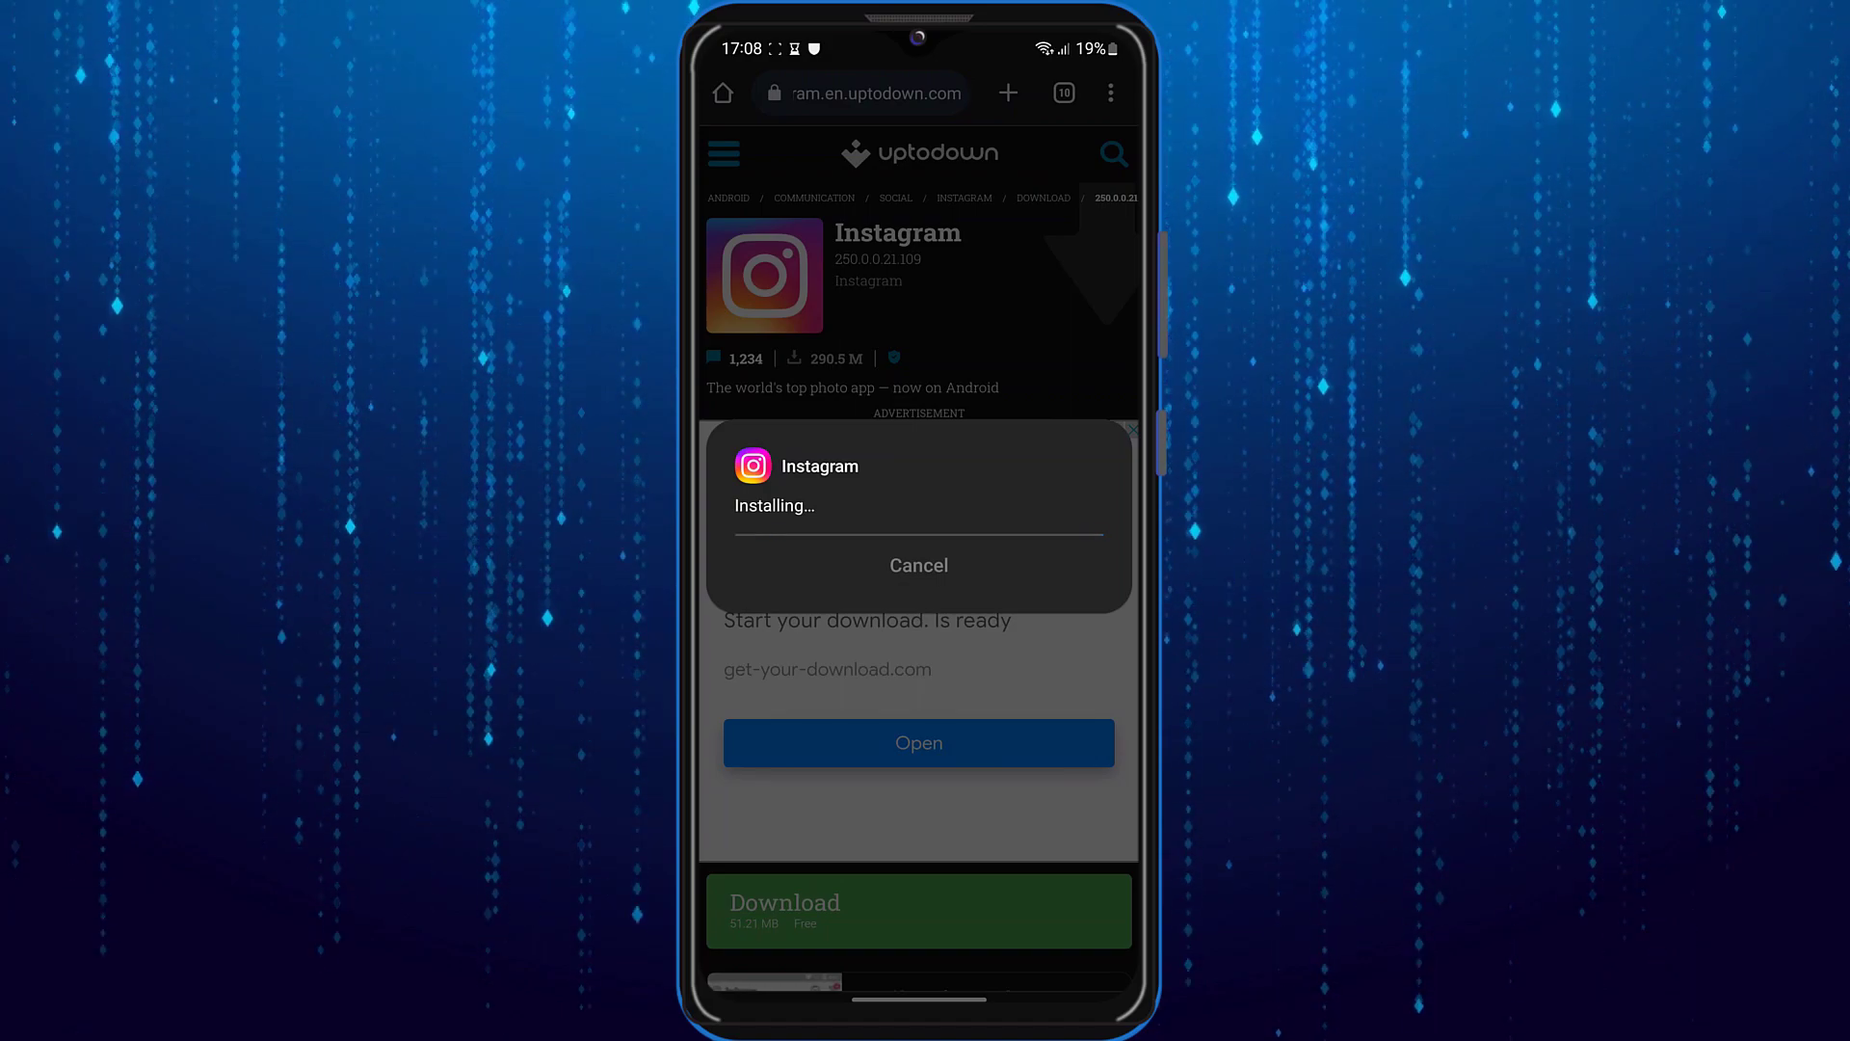
left_click(1012, 564)
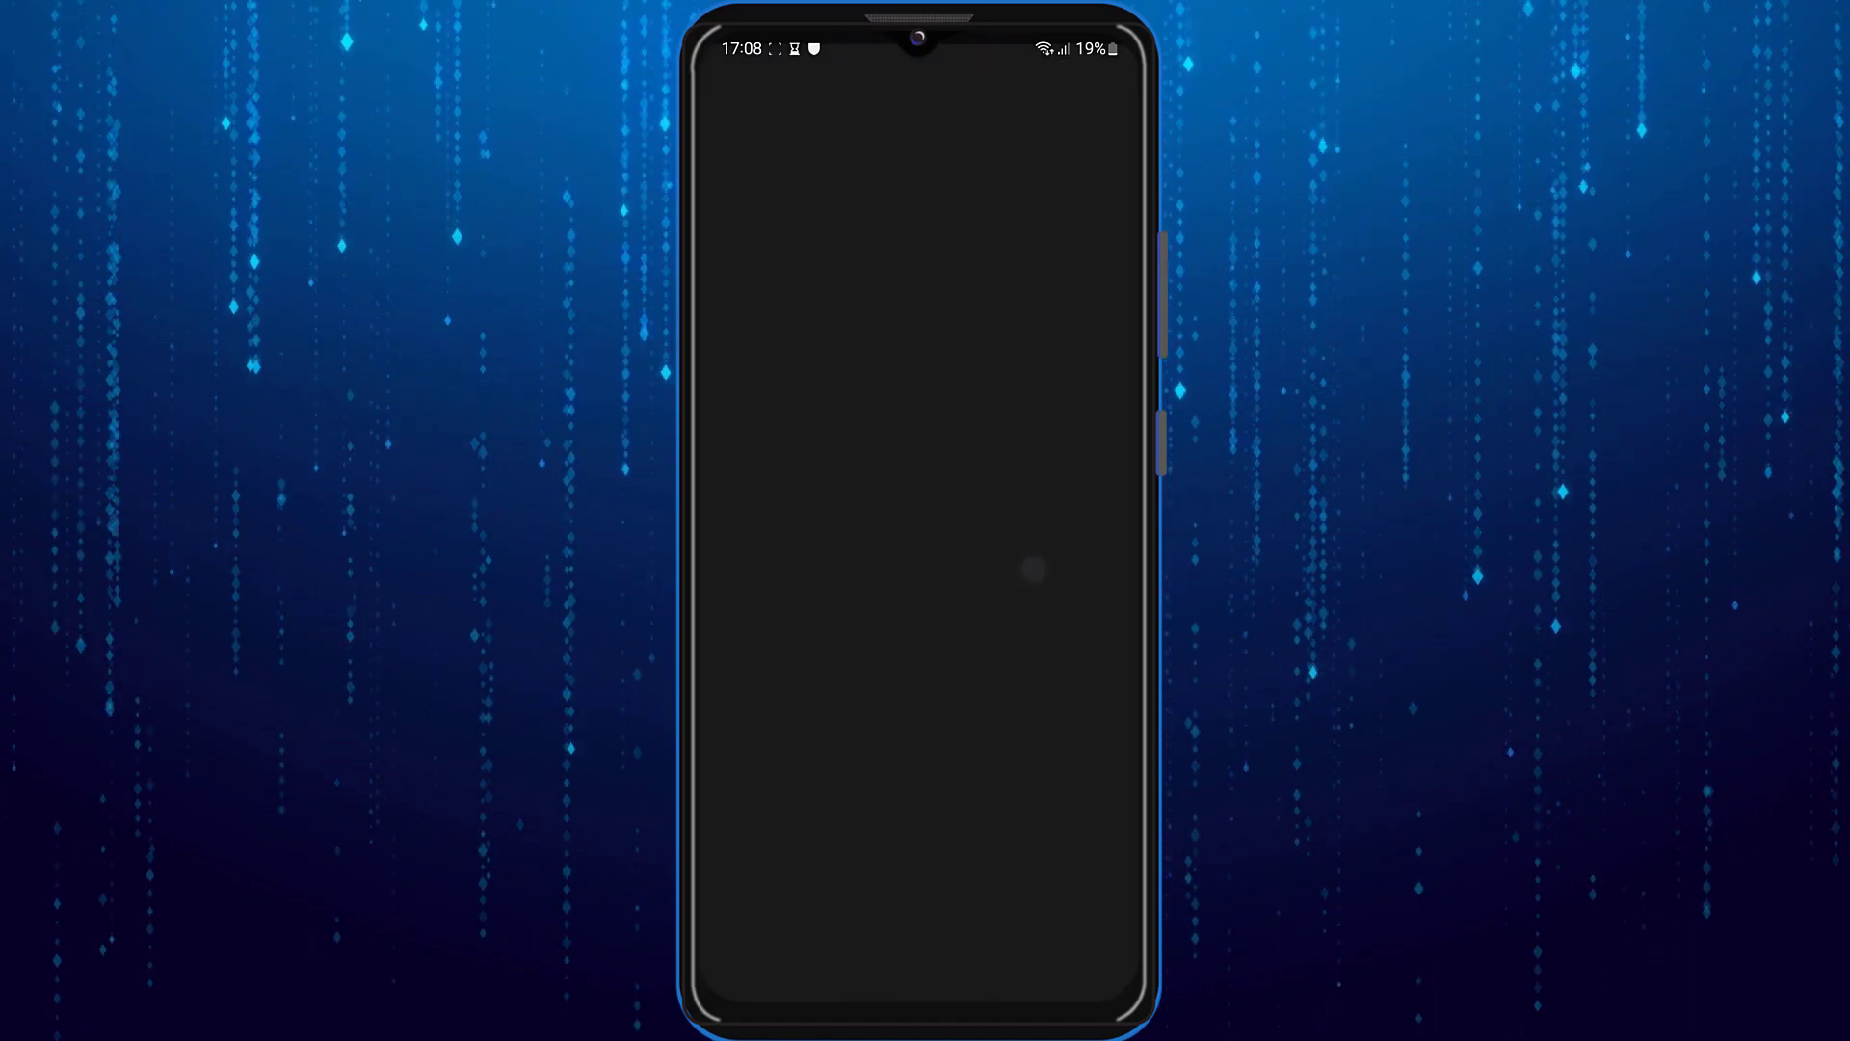